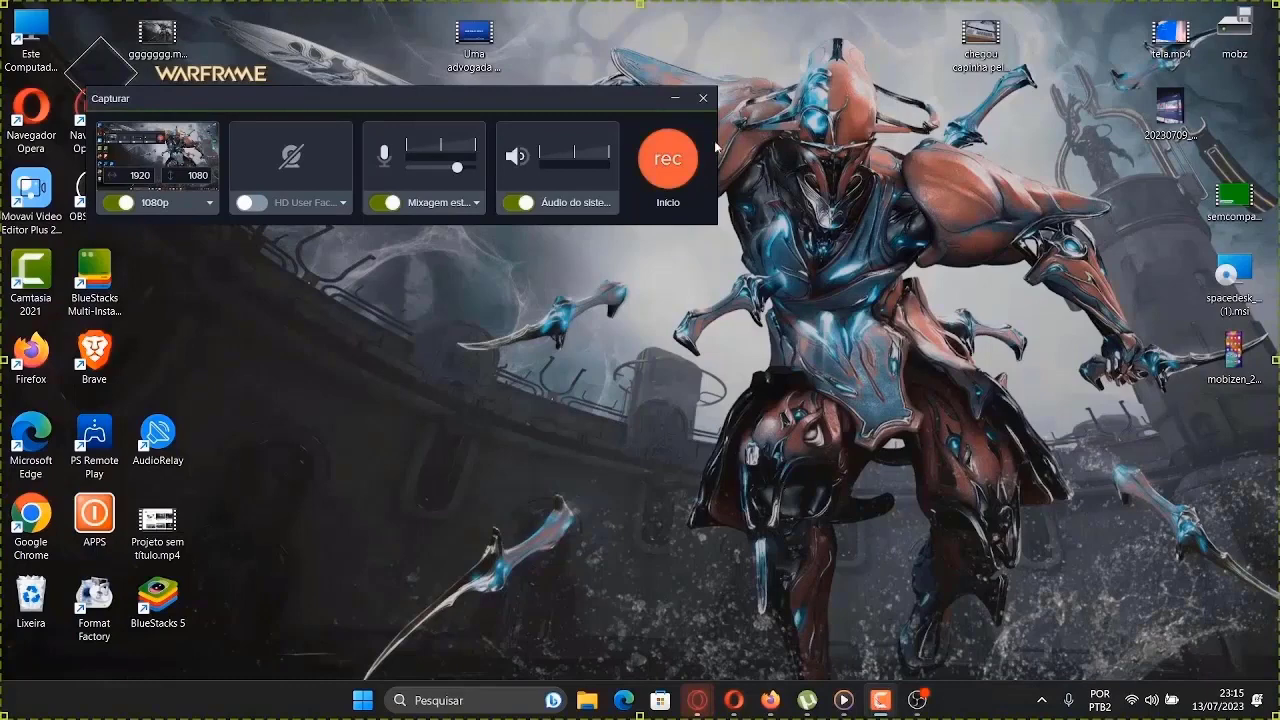
- Minimize the capture window and move the Camtasia 2021 shortcut to an empty area of the desktop
{"action": "left_click", "coordinate": [675, 98]}
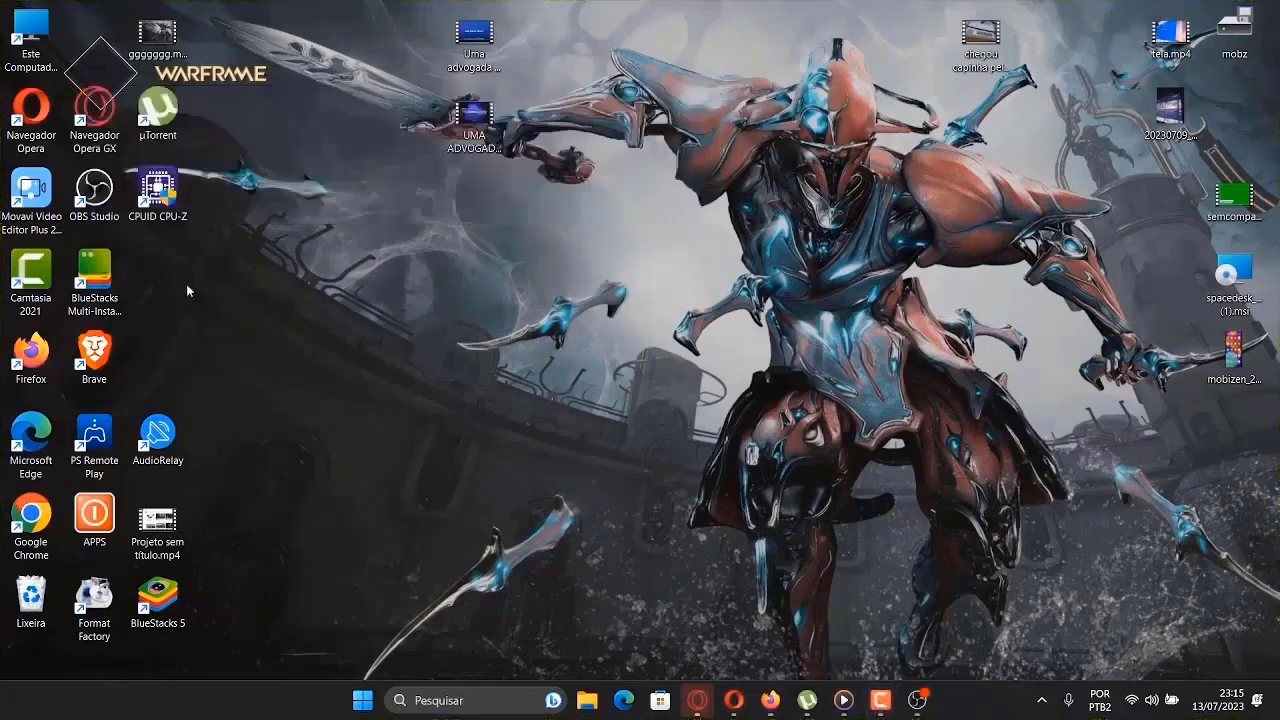
{"action": "left_click_drag", "start_coordinate": [38, 270], "coordinate": [412, 272]}
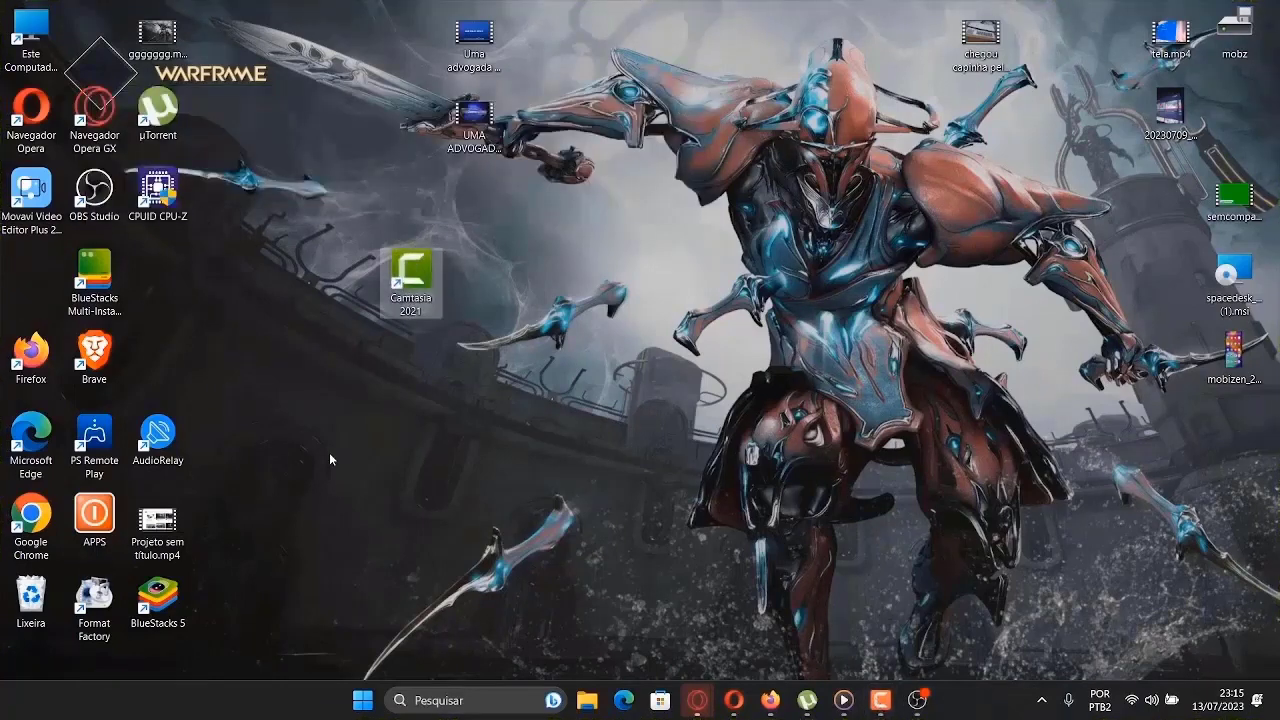
{"action": "left_click_drag", "start_coordinate": [329, 452], "coordinate": [492, 204]}
- Restore the Camtasia Recorder window and set its microphone source to Grupo de microfones (Realtek(R) Audio)
{"action": "mouse_move", "coordinate": [878, 710]}
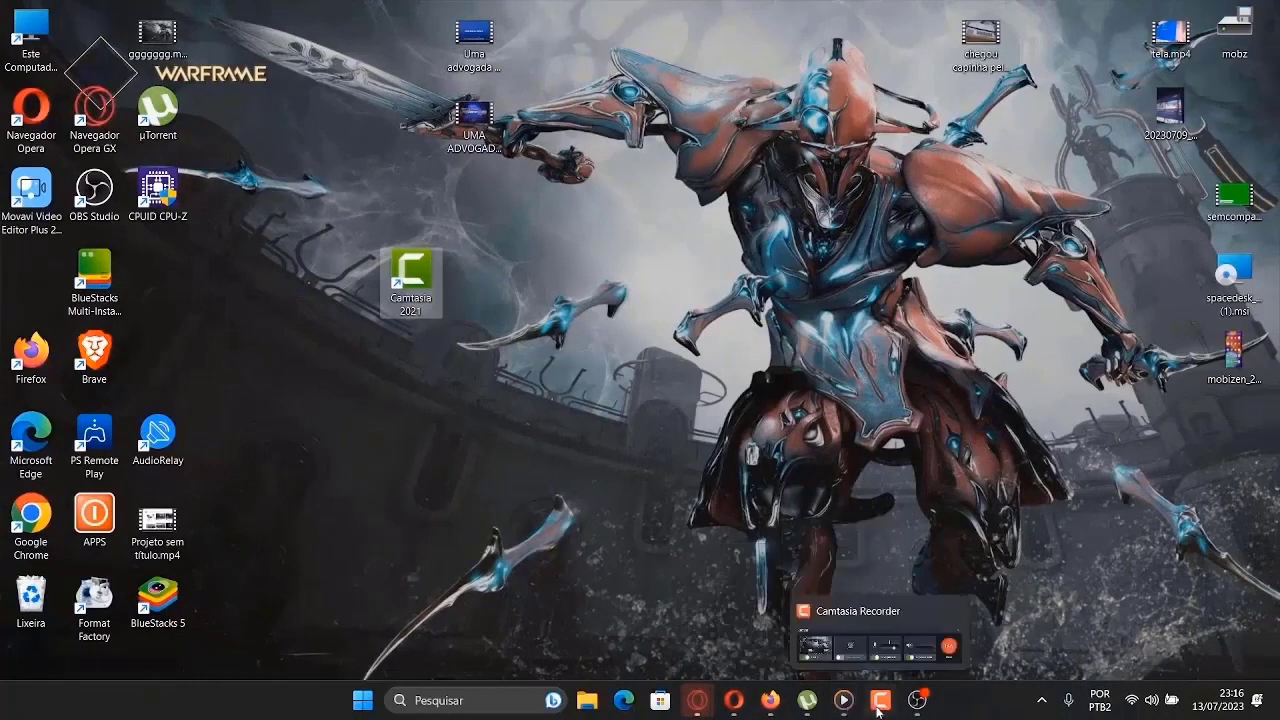
{"action": "left_click", "coordinate": [878, 703]}
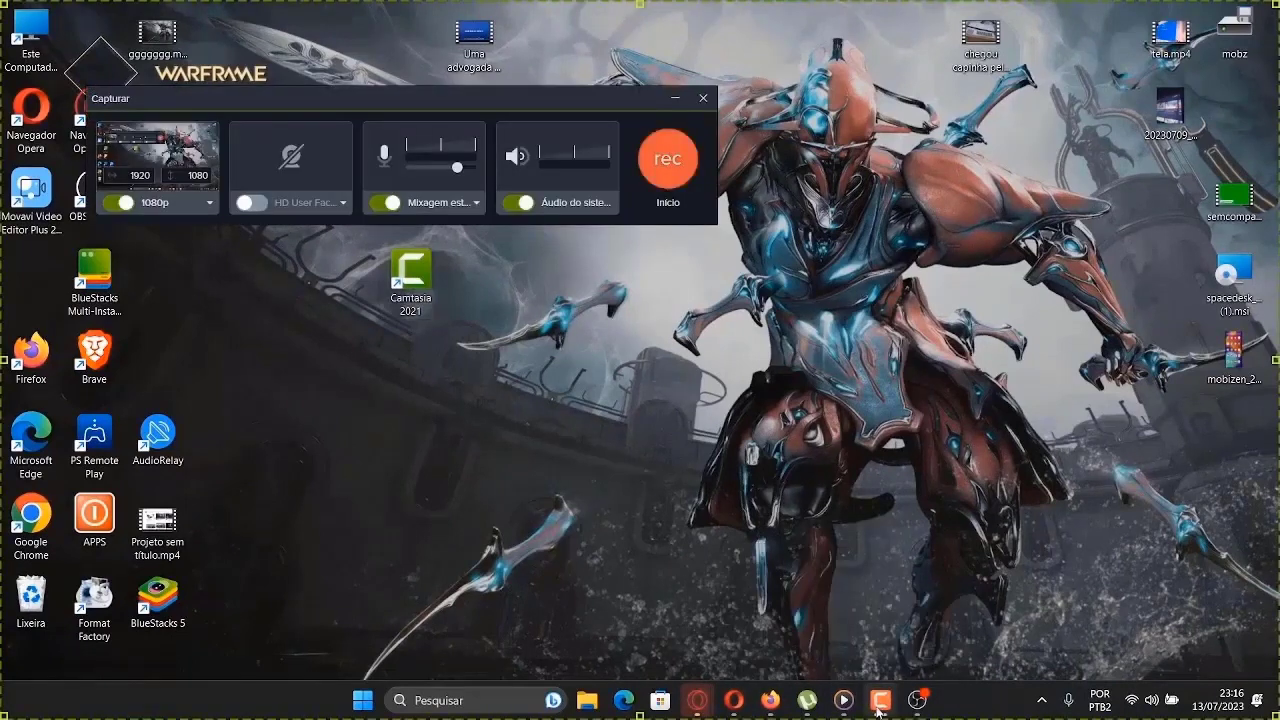
{"action": "left_click", "coordinate": [477, 204]}
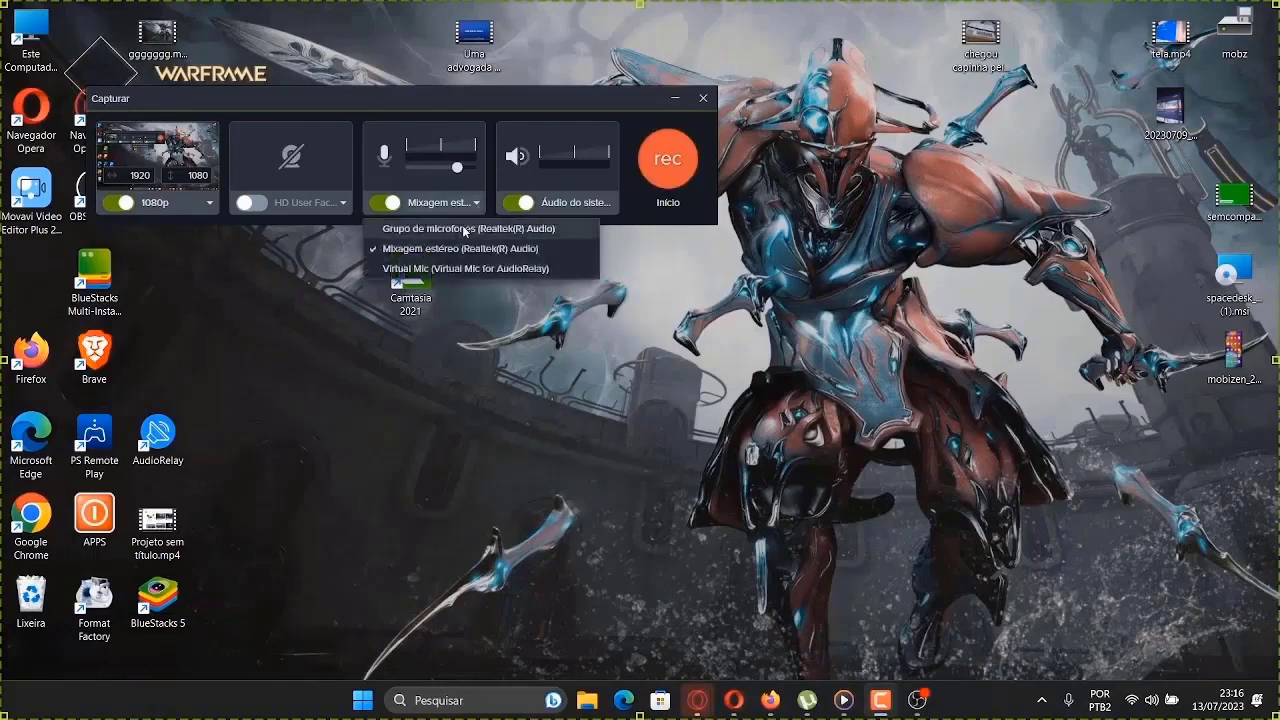
{"action": "left_click", "coordinate": [465, 229]}
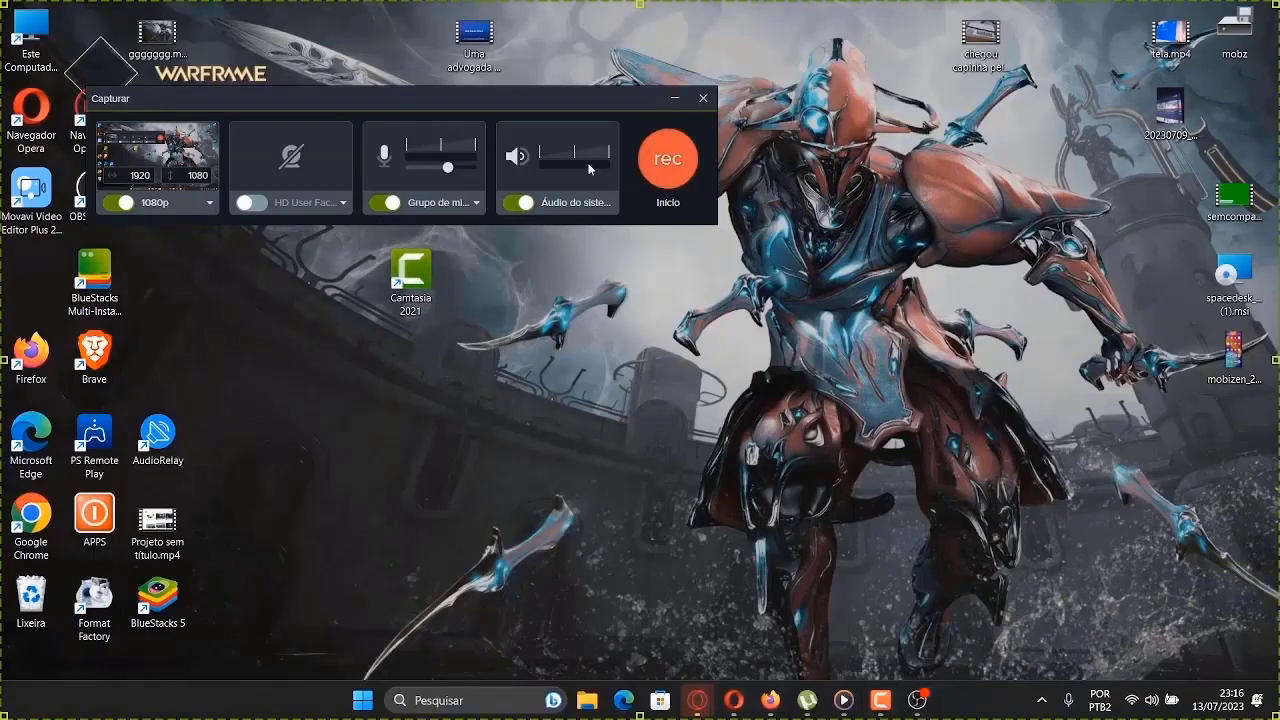
- Start a screen recording and play a short part of "Just Like the Wind (Melody)" in the media player, then pause it
{"action": "left_click", "coordinate": [668, 160]}
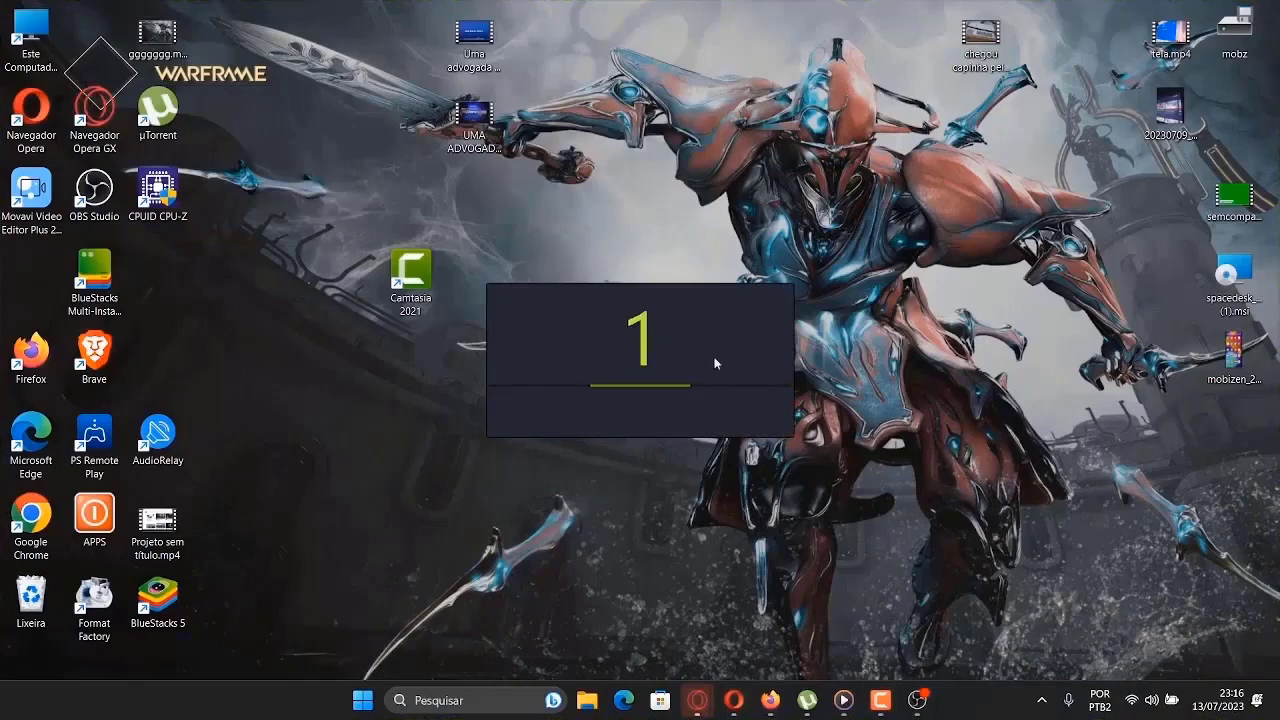
{"action": "left_click", "coordinate": [843, 700]}
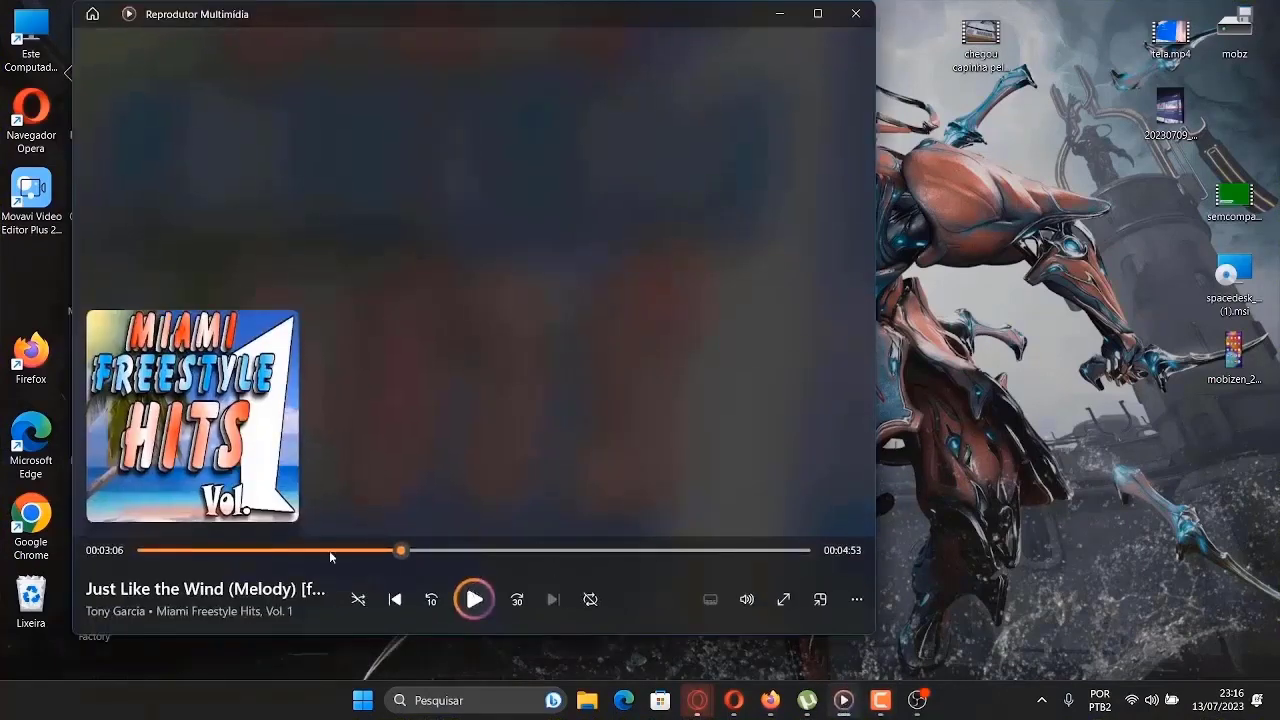
{"action": "left_click", "coordinate": [315, 549]}
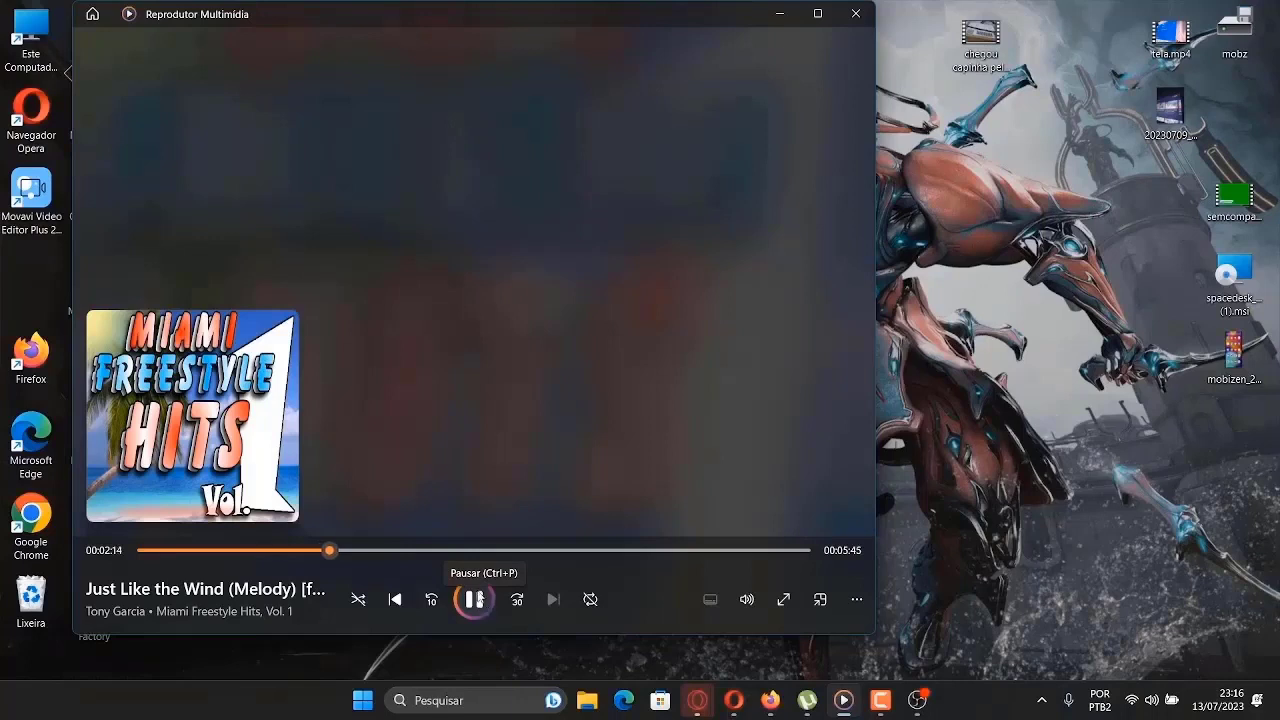
{"action": "left_click", "coordinate": [477, 599]}
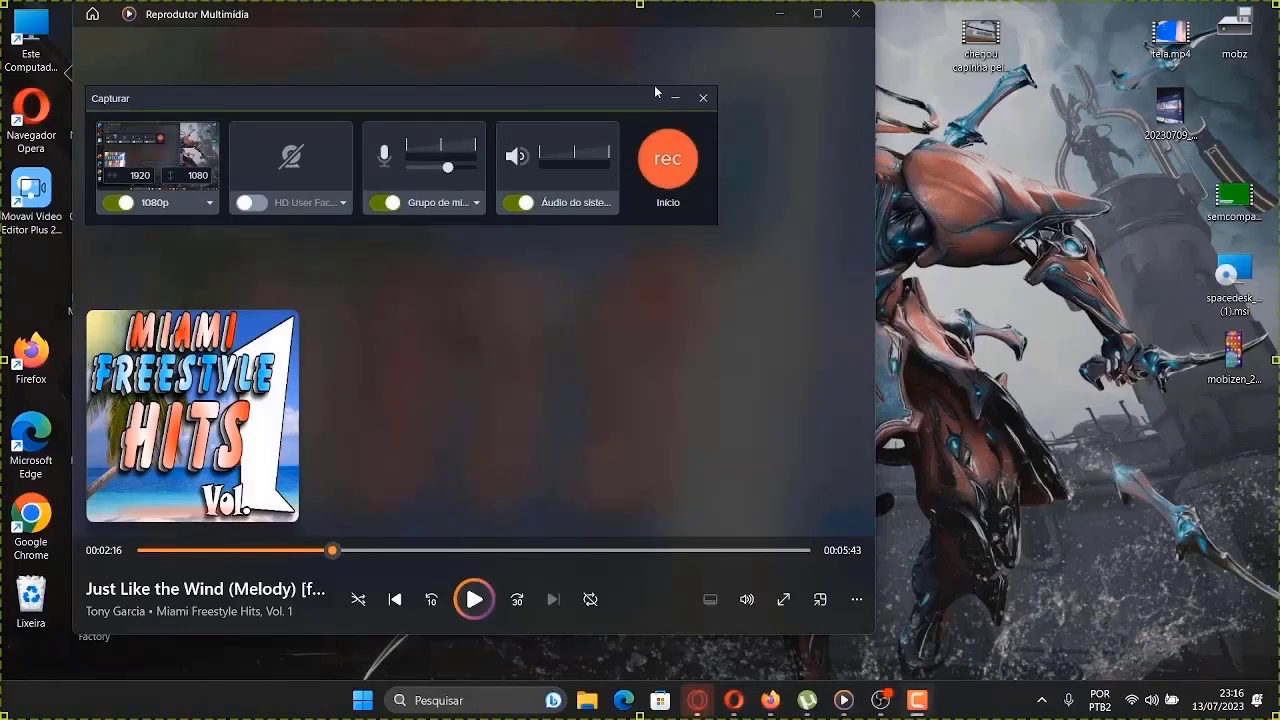
- Minimize the recorder and media player and play back the first seconds of the new recording in the Camtasia editor
{"action": "left_click", "coordinate": [675, 101]}
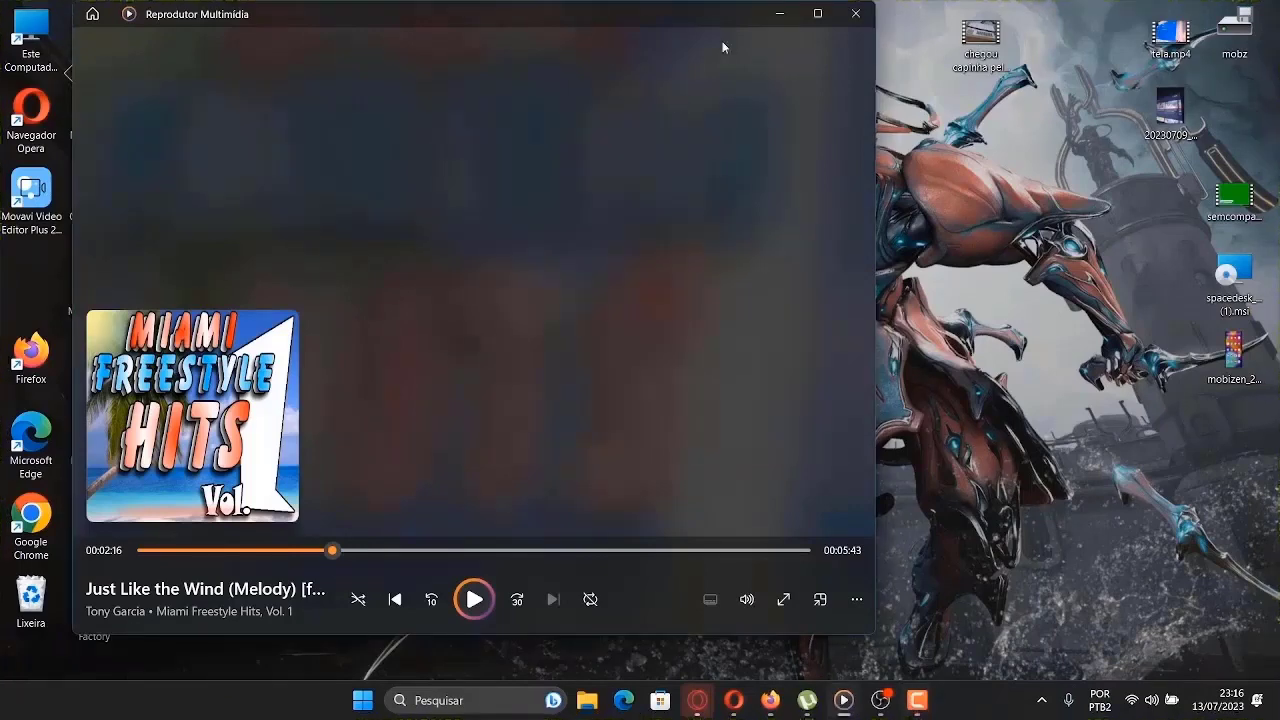
{"action": "left_click", "coordinate": [779, 22]}
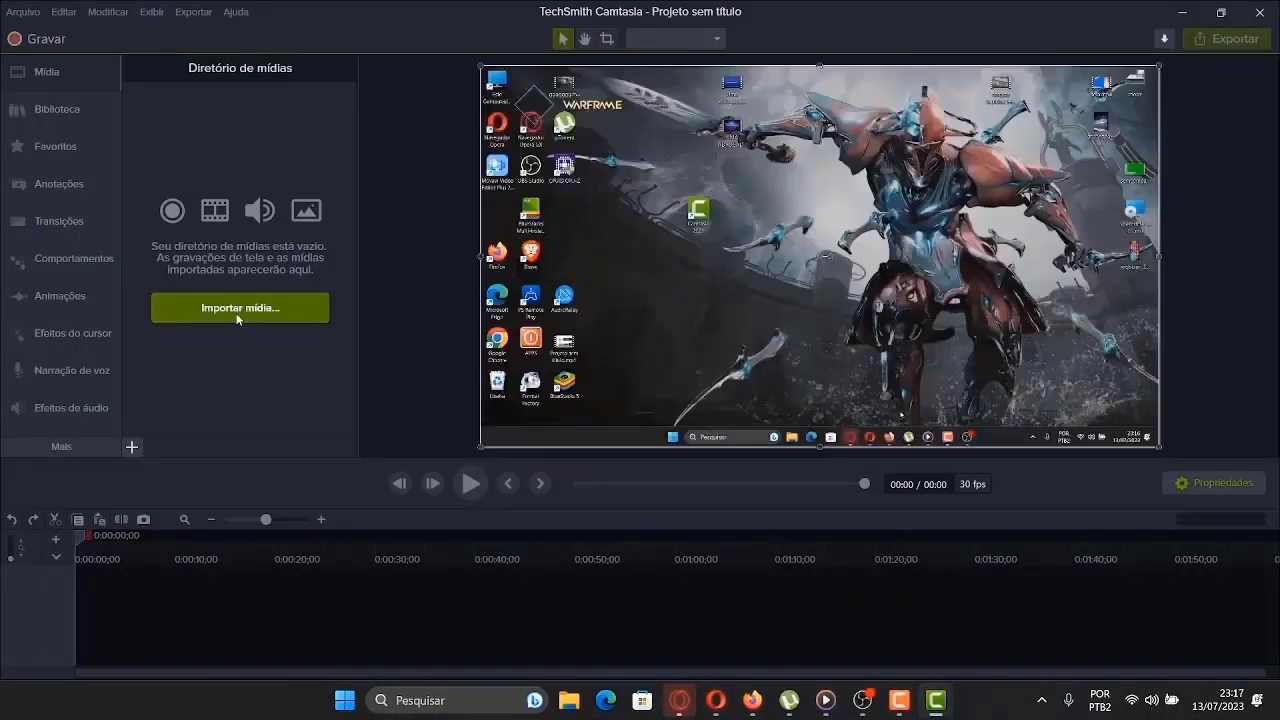
{"action": "left_click", "coordinate": [470, 484]}
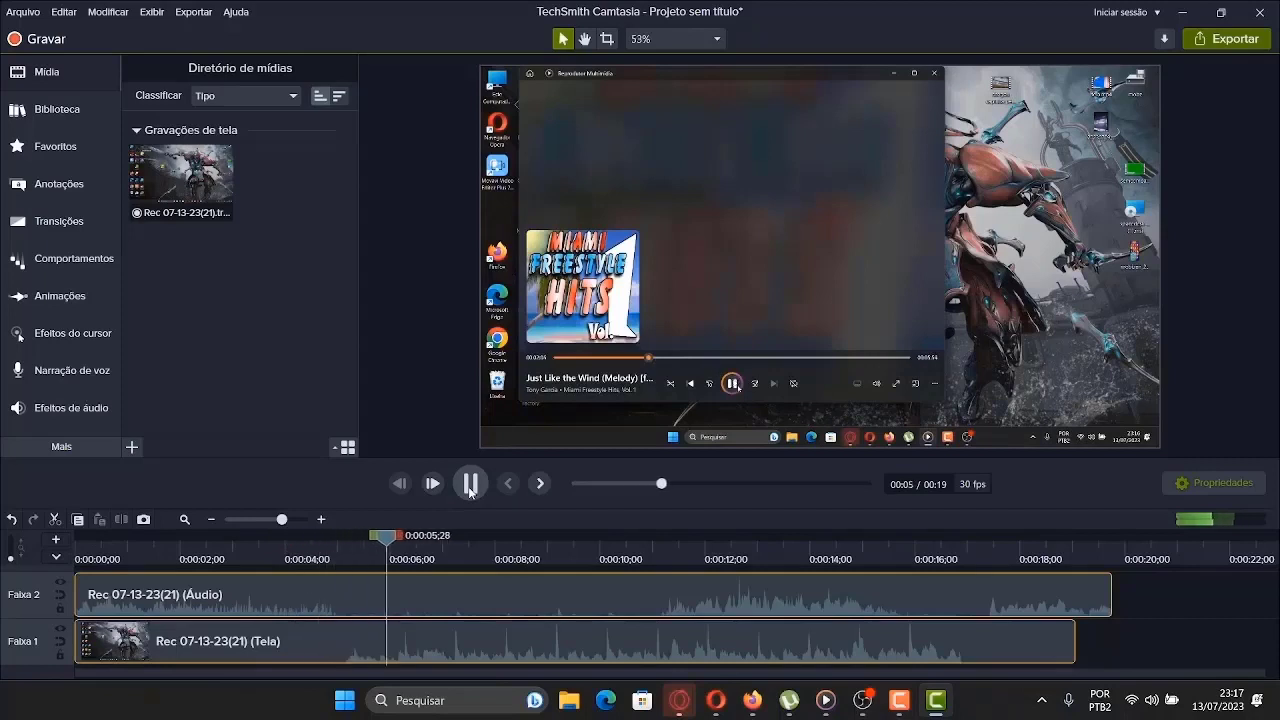
{"action": "left_click", "coordinate": [470, 486]}
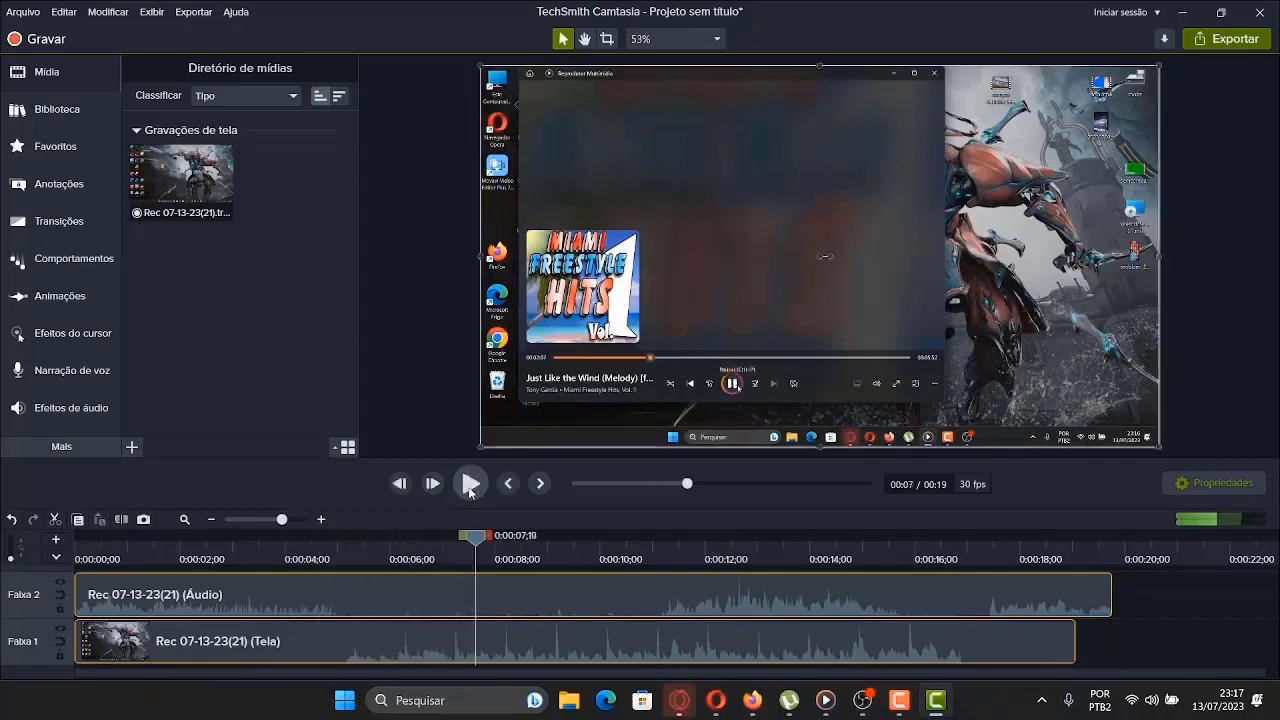
- Set the Windows sound input device to Grupo de microfones (Realtek(R) Audio) and close the sound settings
{"action": "left_click", "coordinate": [1155, 703]}
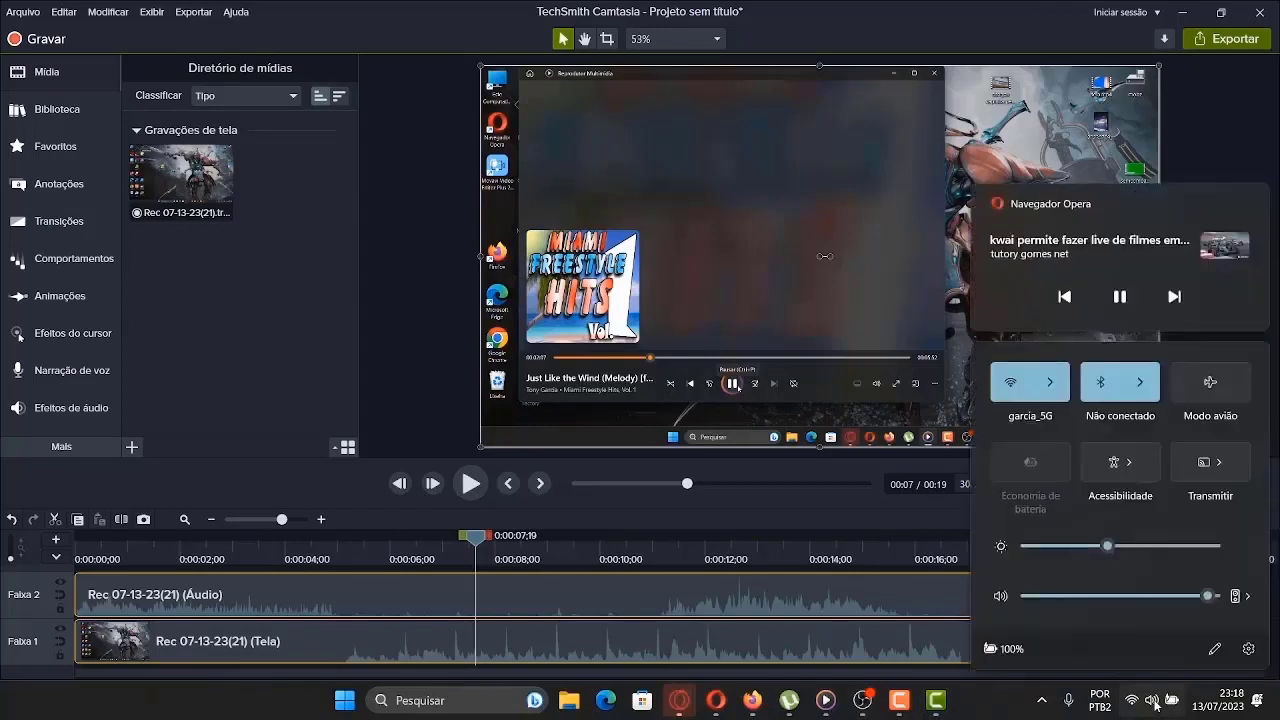
{"action": "left_click", "coordinate": [1247, 597]}
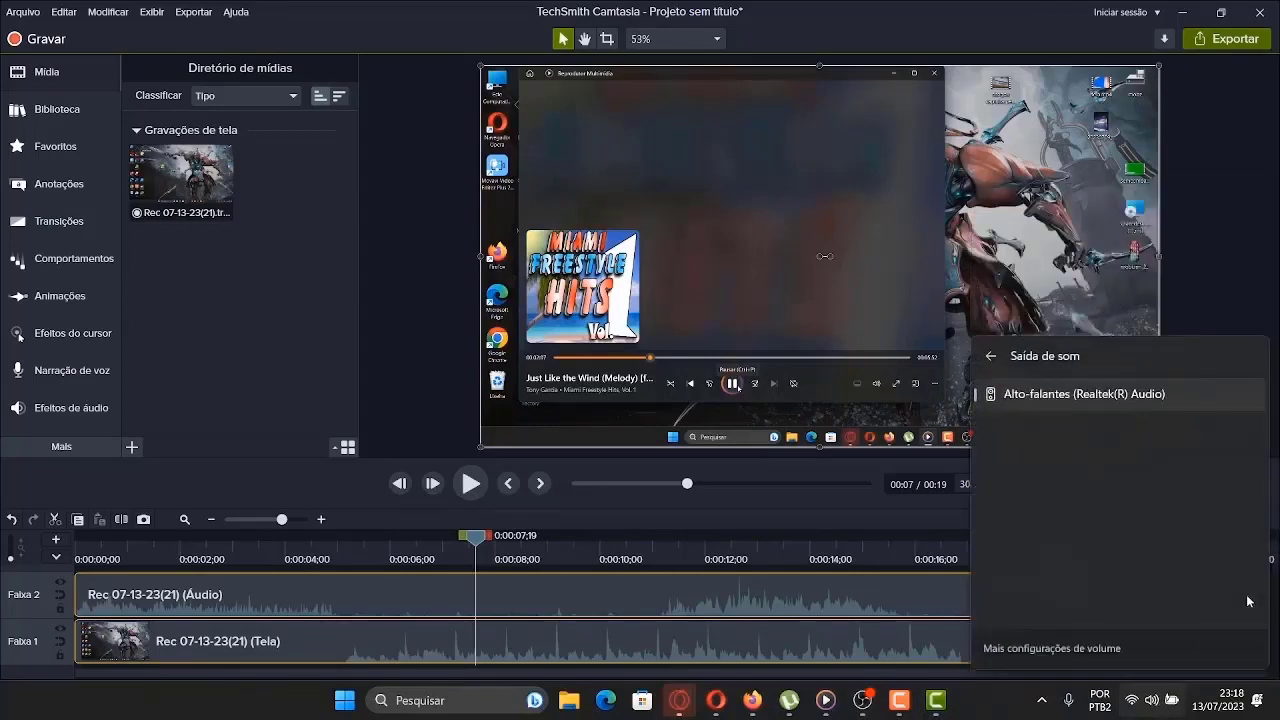
{"action": "left_click", "coordinate": [998, 360]}
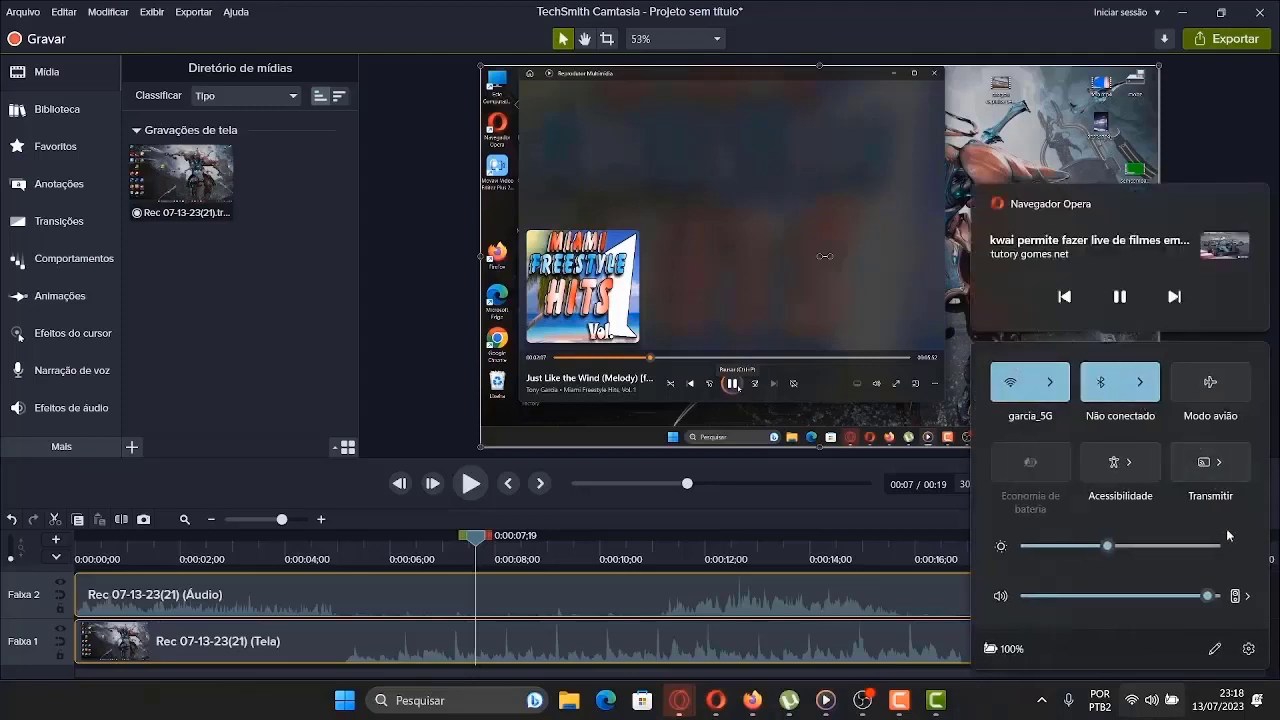
{"action": "left_click", "coordinate": [1235, 596]}
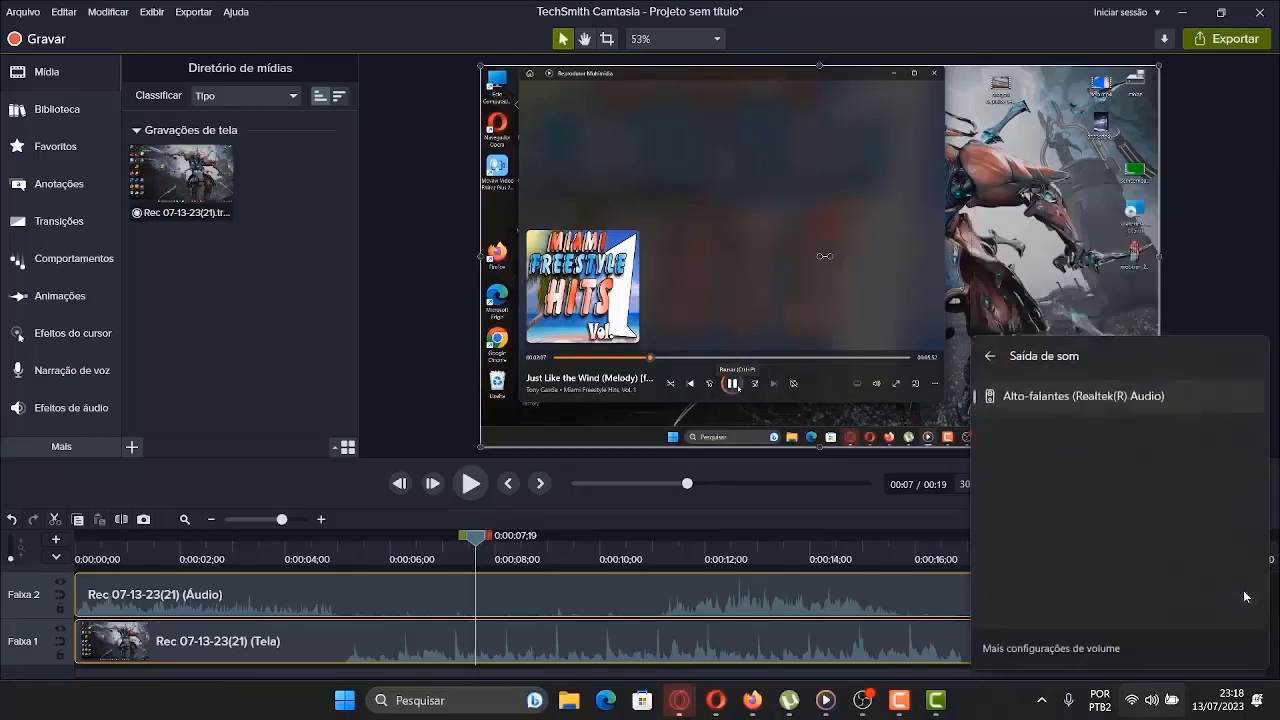
{"action": "left_click", "coordinate": [1050, 649]}
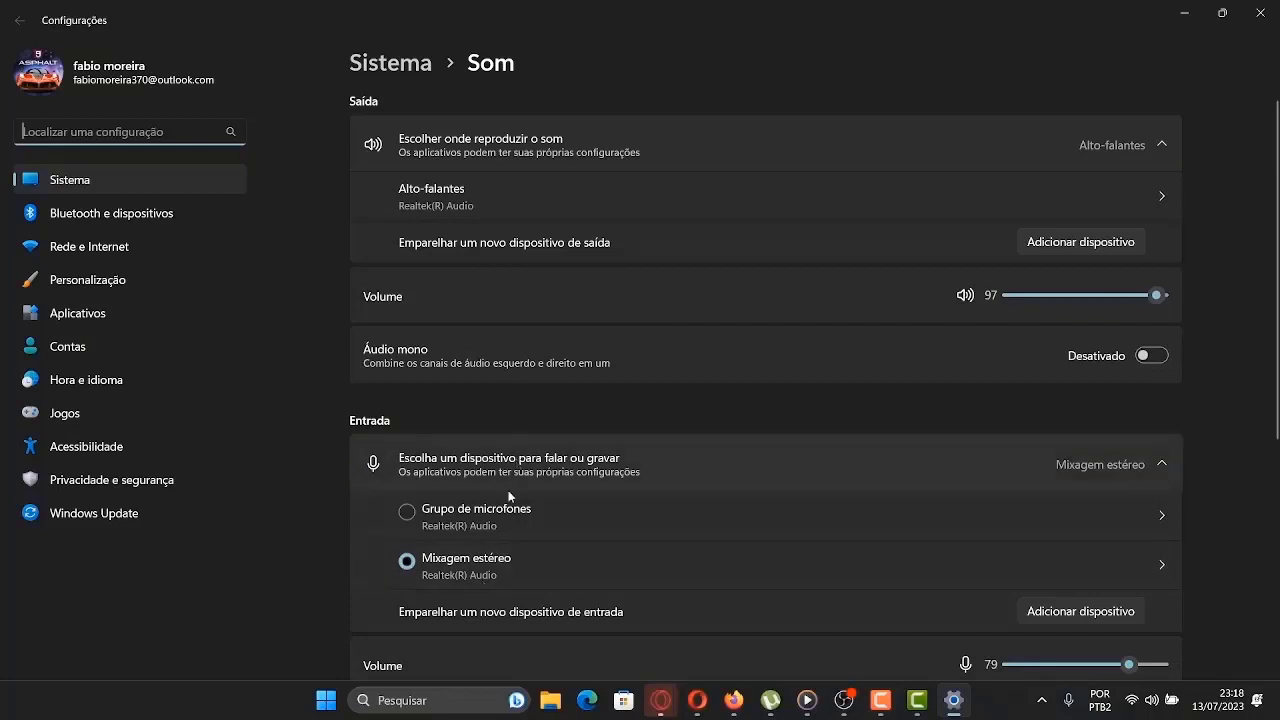
{"action": "left_click", "coordinate": [410, 514]}
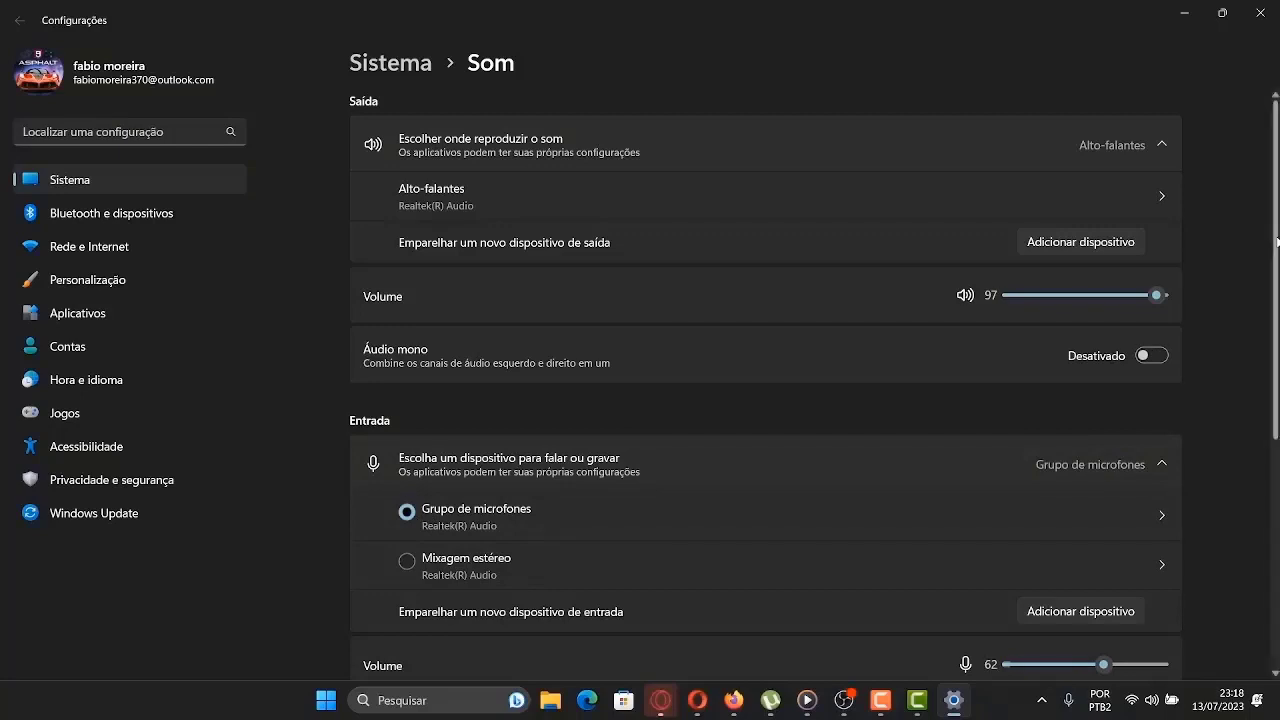
{"action": "scroll", "coordinate": [1277, 242], "scroll_direction": "down", "scroll_amount": 5}
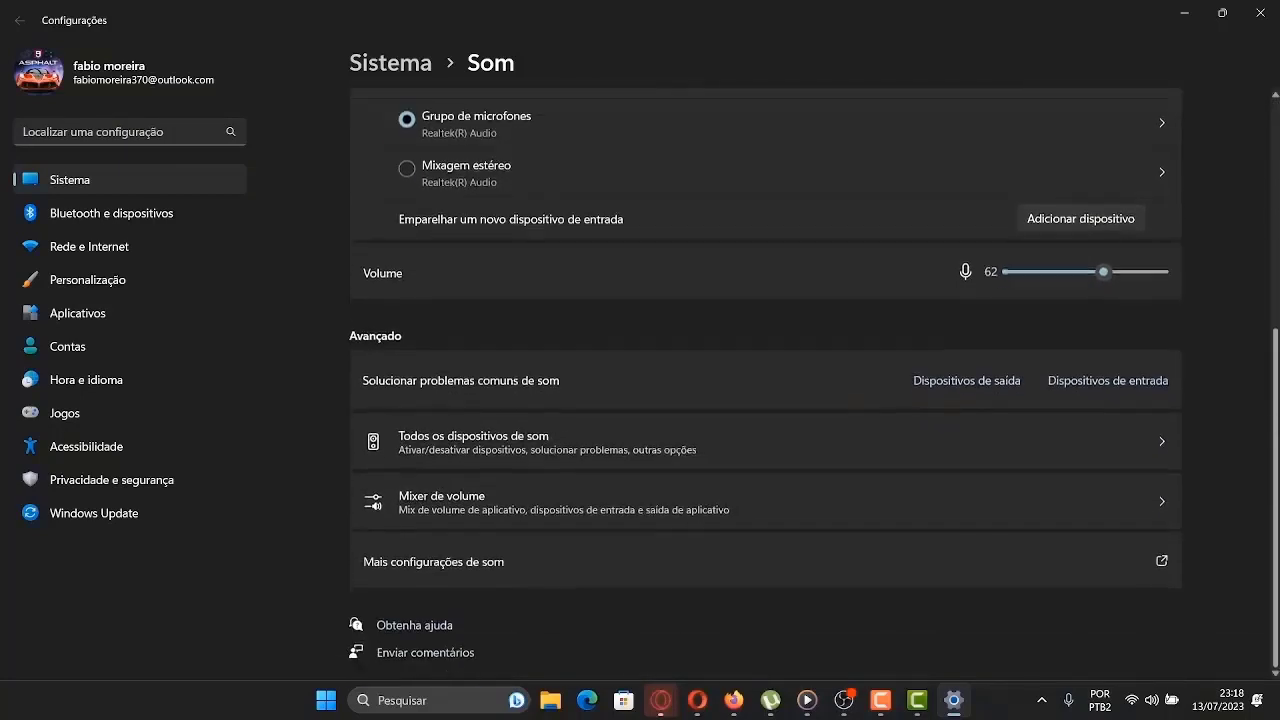
{"action": "scroll", "coordinate": [1276, 206], "scroll_direction": "up", "scroll_amount": 5}
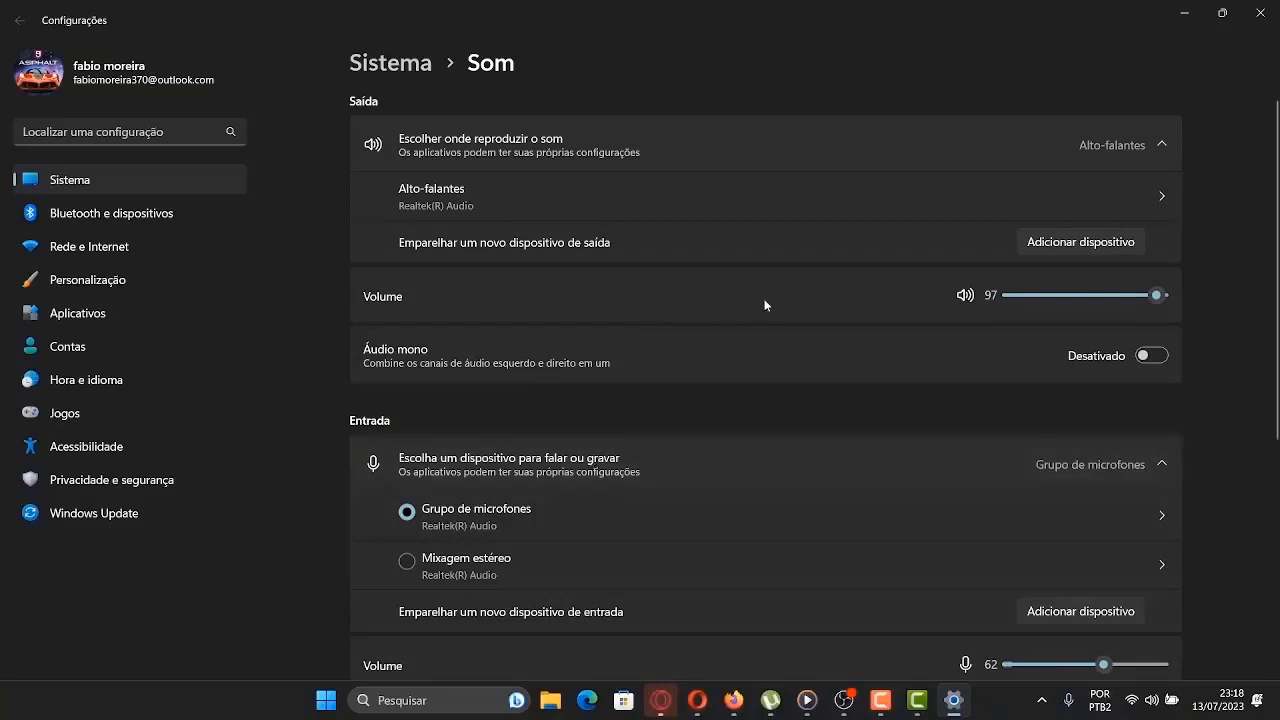
{"action": "left_click", "coordinate": [1266, 12]}
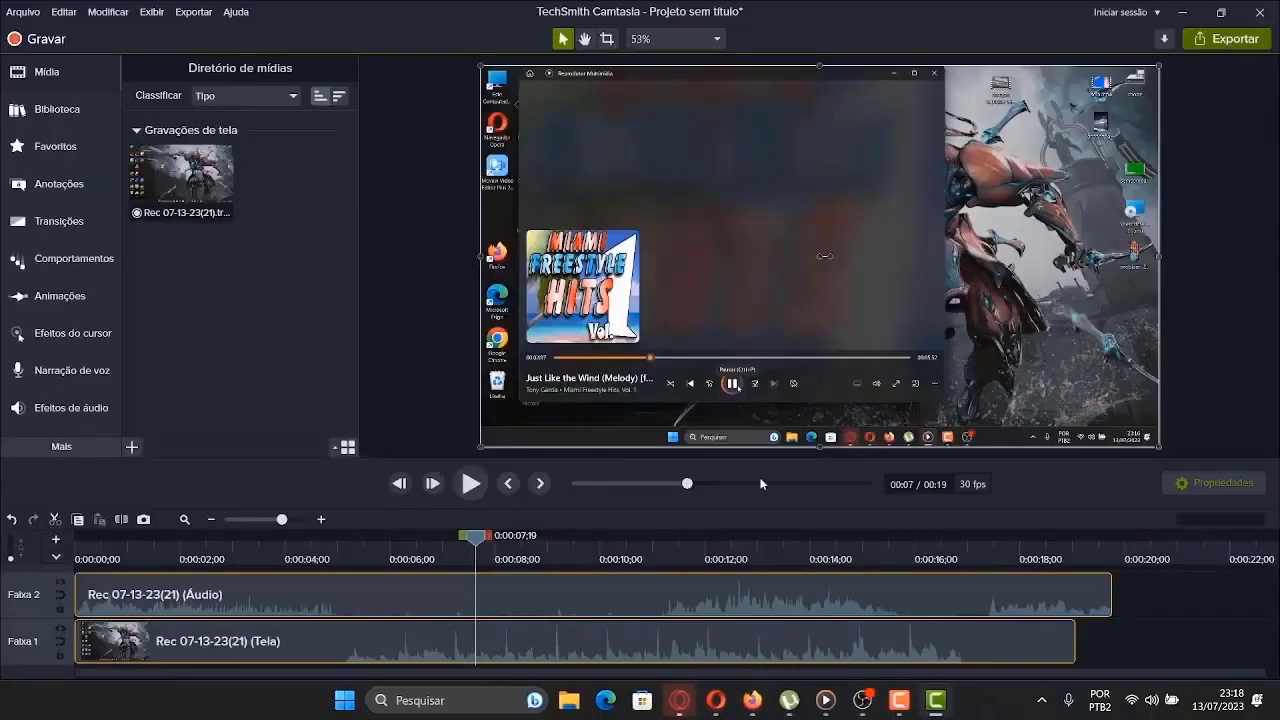
- Record a second screen capture while playing part of the song in the media player, pausing and minimizing the player before ending the recording
{"action": "left_click", "coordinate": [897, 703]}
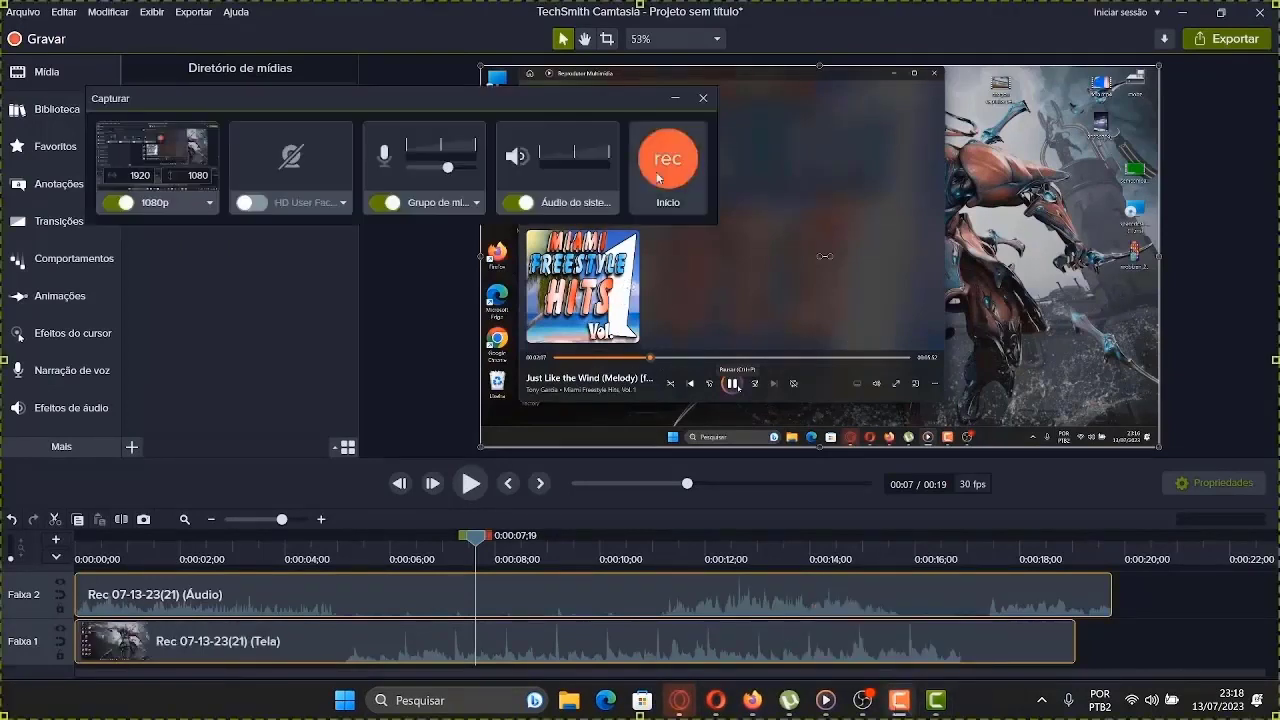
{"action": "left_click", "coordinate": [667, 160]}
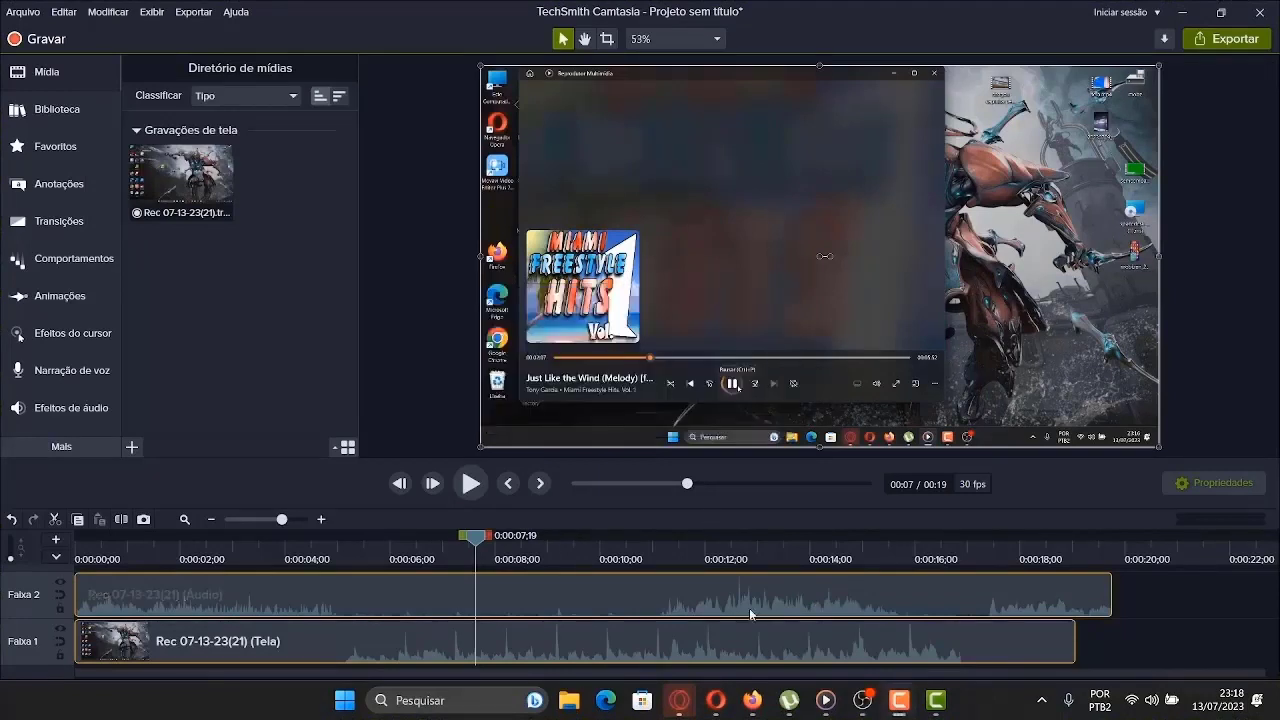
{"action": "left_click", "coordinate": [826, 701]}
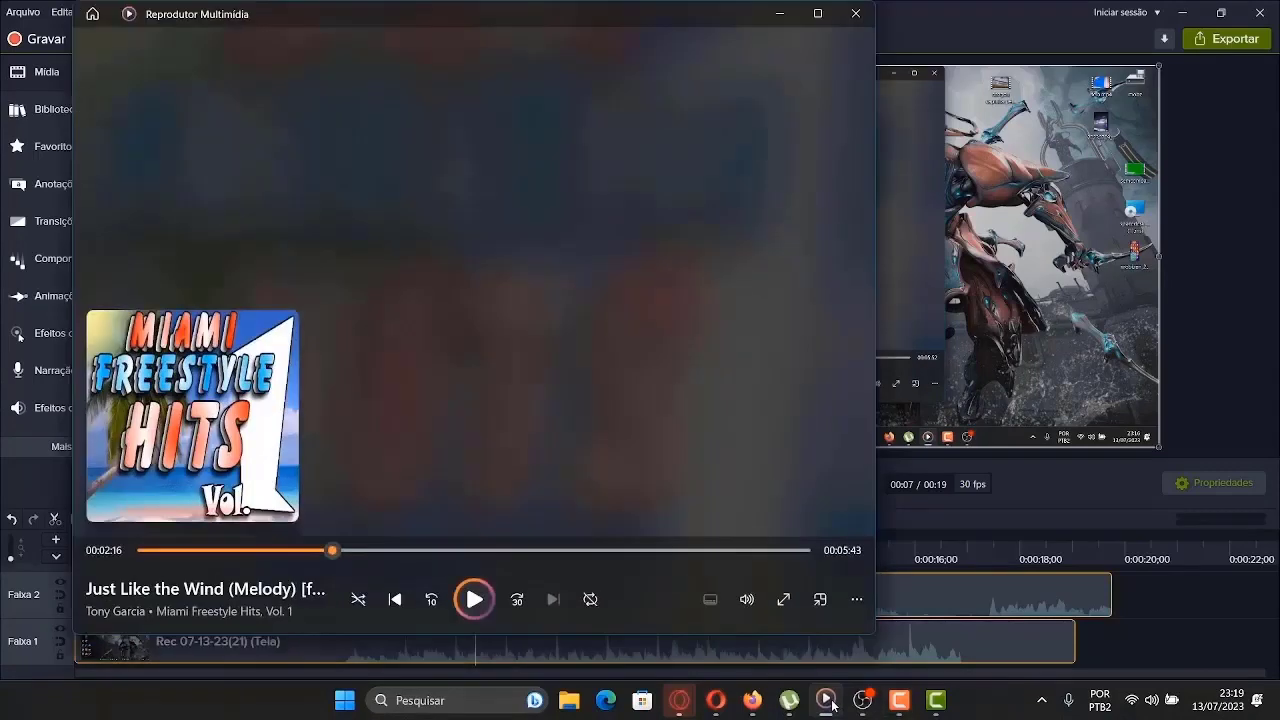
{"action": "left_click", "coordinate": [475, 599]}
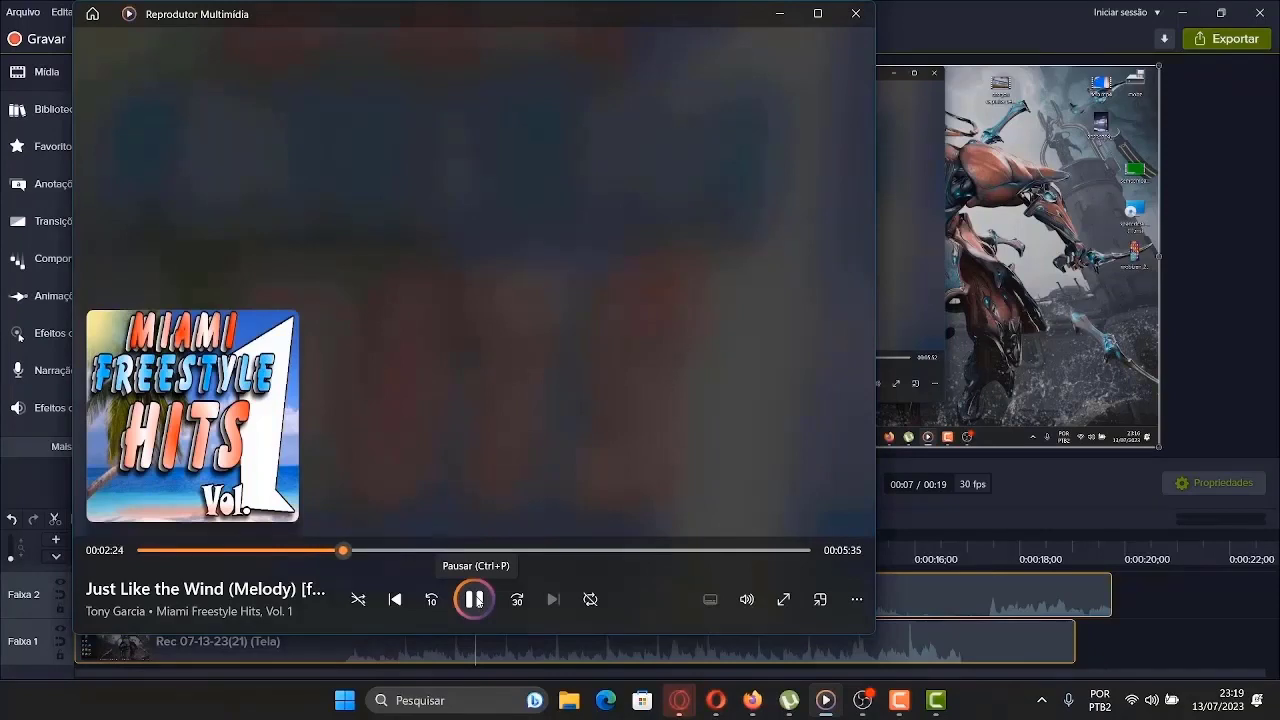
{"action": "left_click", "coordinate": [476, 600]}
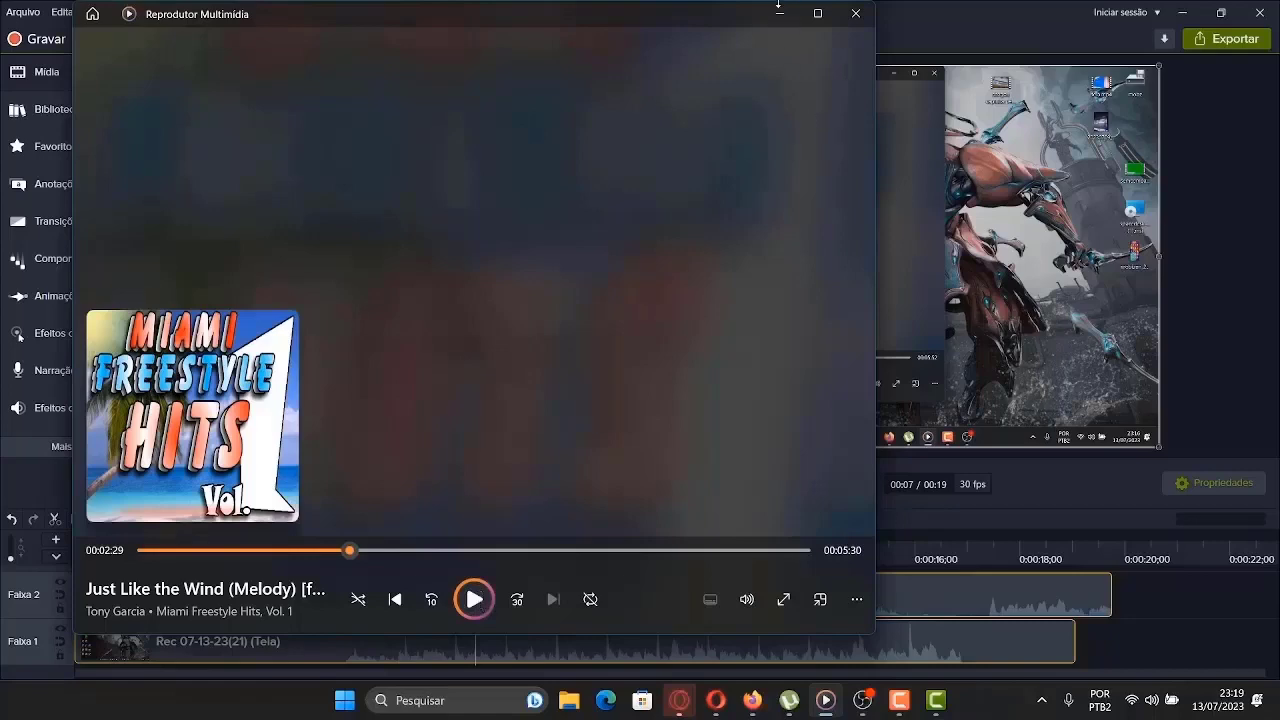
{"action": "left_click", "coordinate": [779, 18]}
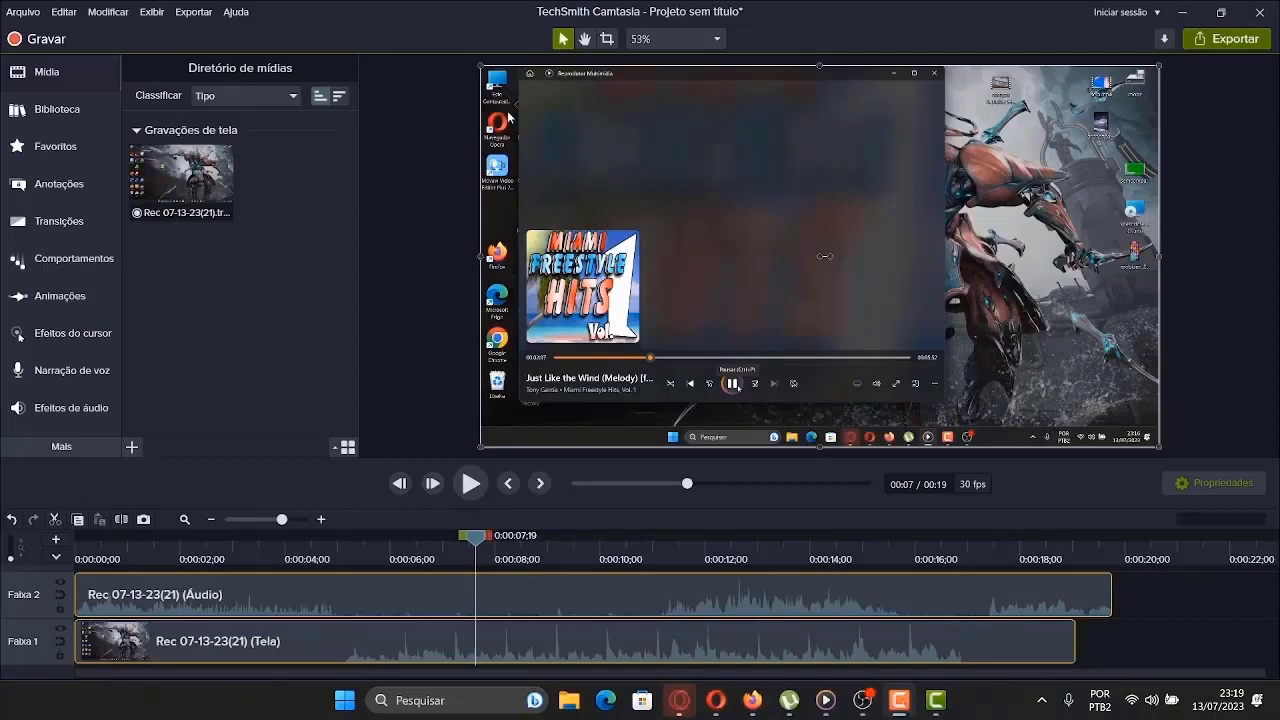
{"action": "key", "text": "ctrl+r"}
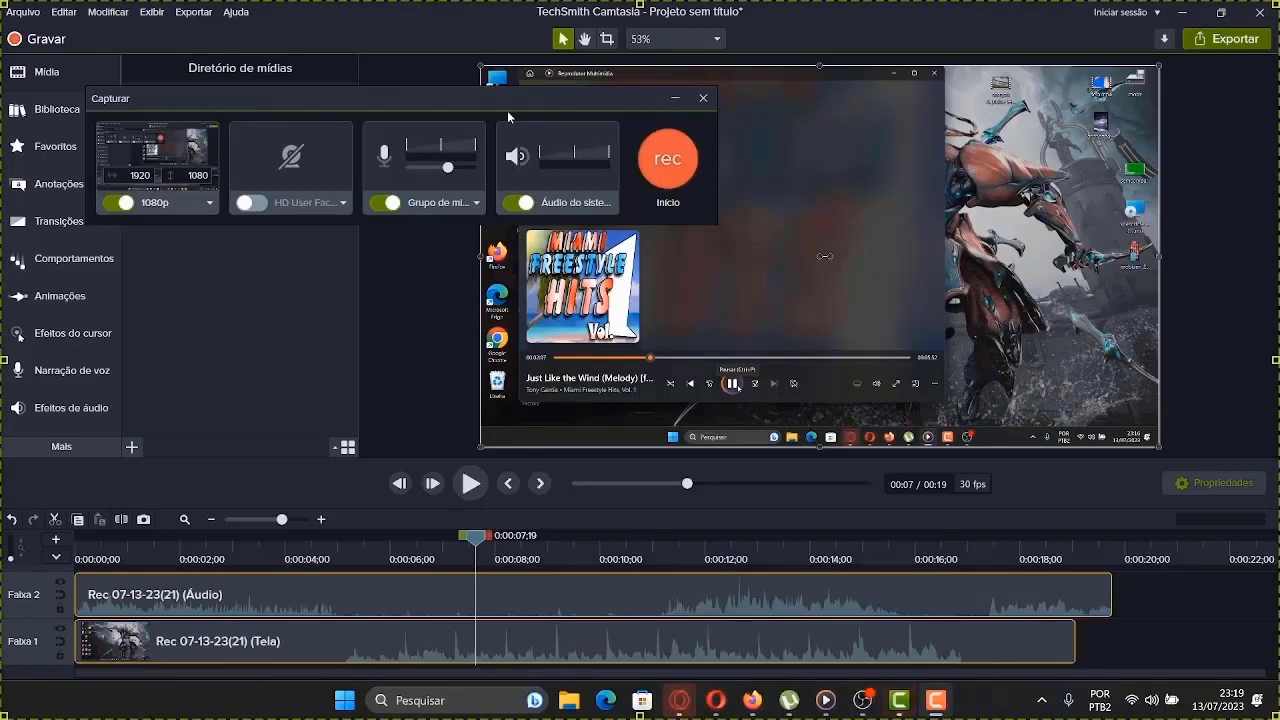
- Minimize the recorder and preview the recording Rec 07-13-23(22).trec from the media bin
{"action": "left_click", "coordinate": [675, 99]}
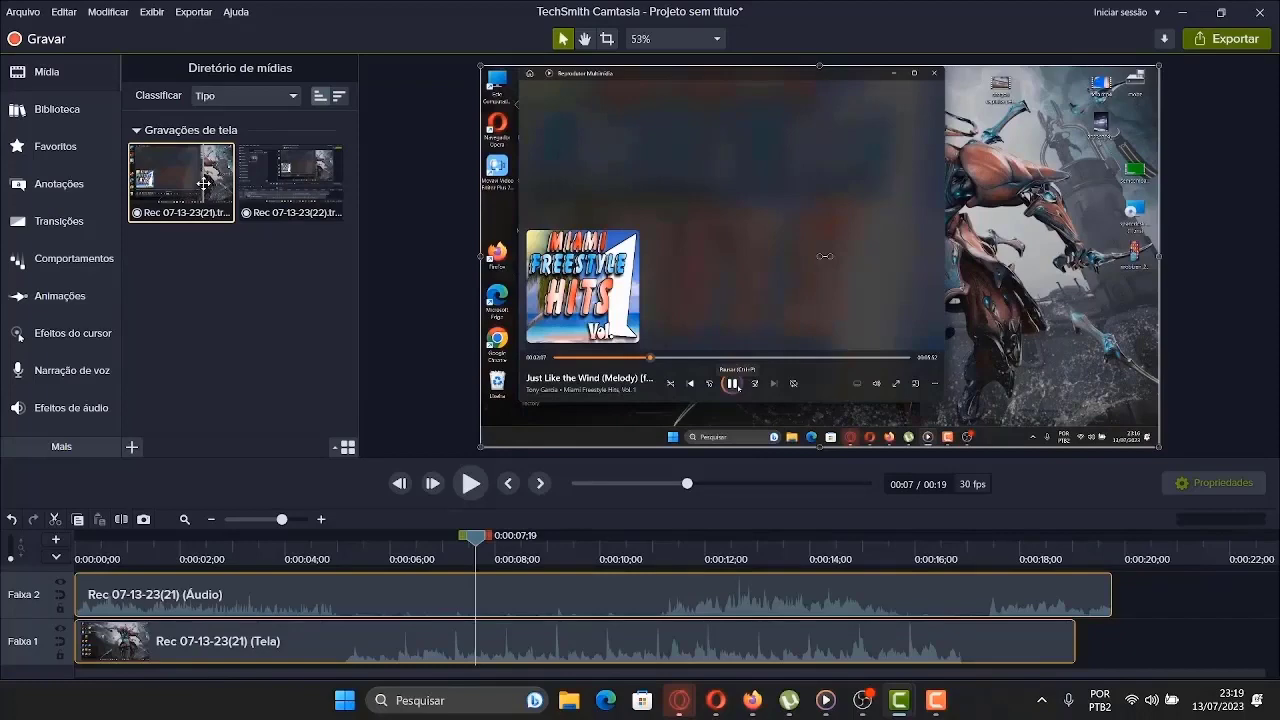
{"action": "double_click", "coordinate": [289, 169]}
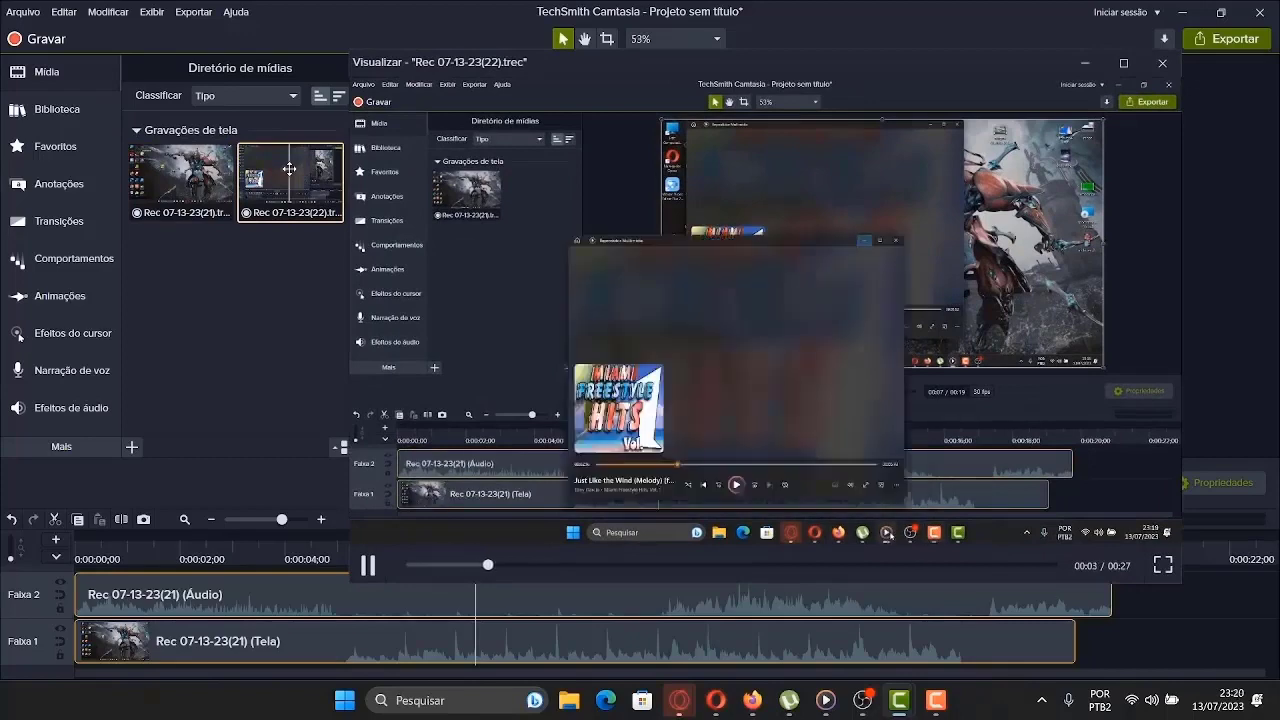
{"action": "left_click", "coordinate": [190, 165]}
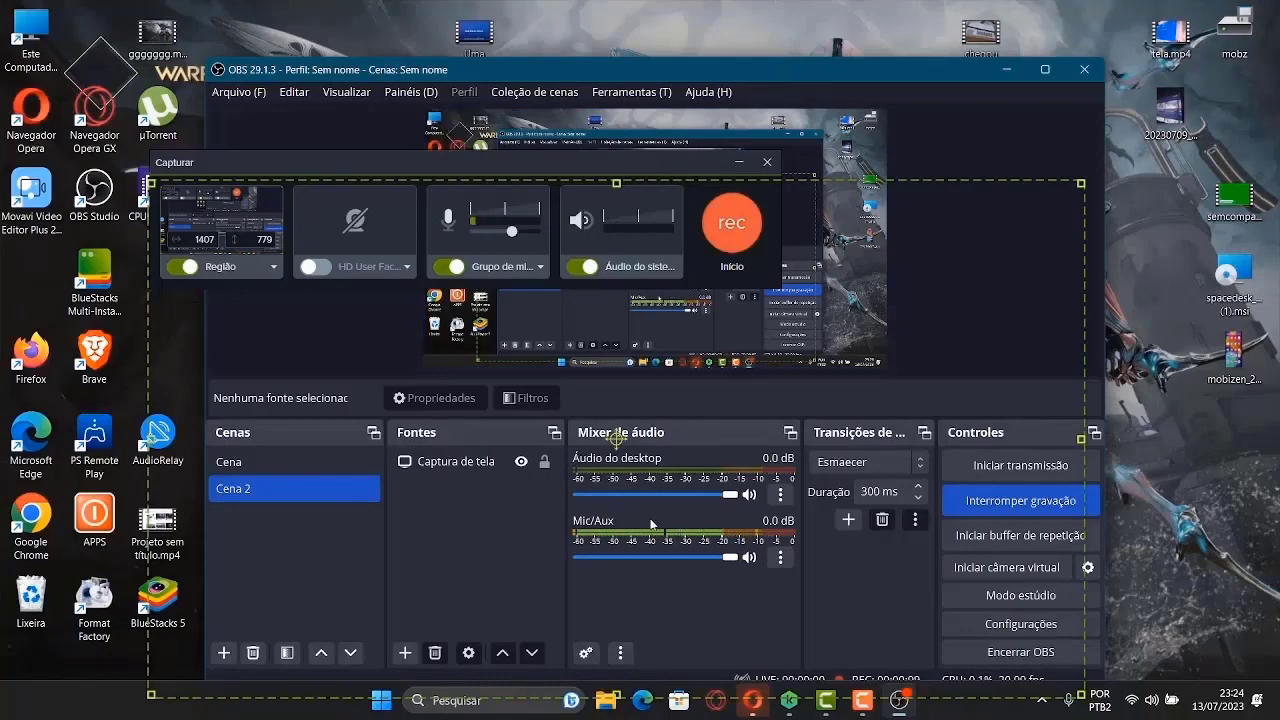
- Move the capture window above the selected recording region over OBS
{"action": "left_click_drag", "start_coordinate": [609, 165], "coordinate": [678, 42]}
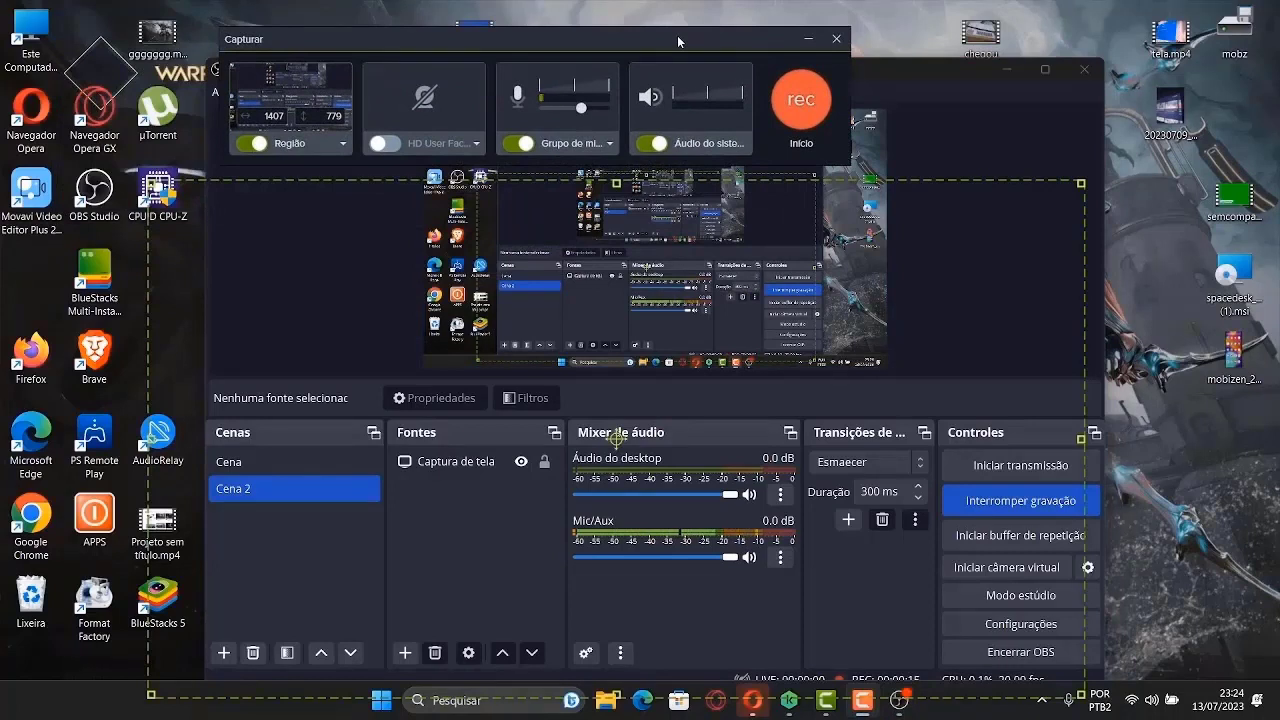
{"action": "left_click_drag", "start_coordinate": [678, 42], "coordinate": [721, 37]}
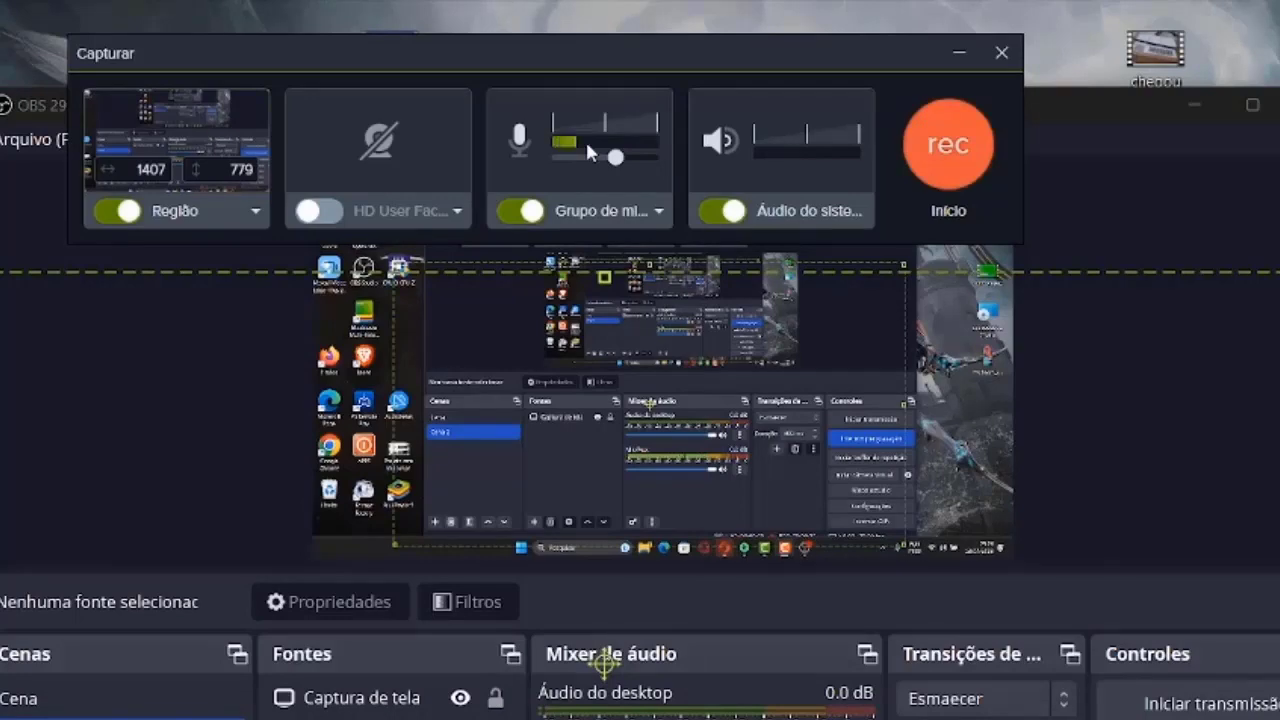
- Minimize OBS and play the track "04- Freestyle - Don't Stop the Rock" from D:\arqui\FURAÇÃO 2000 INTERNACIONAL
{"action": "left_click", "coordinate": [1190, 104]}
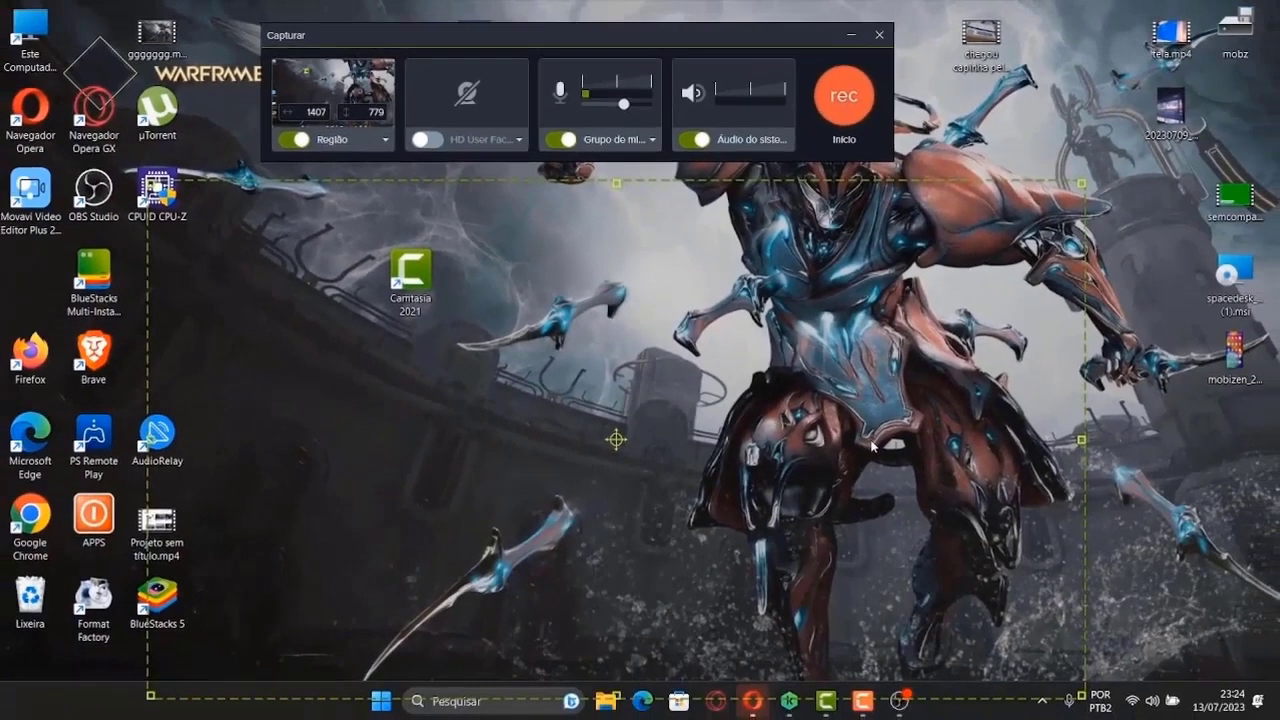
{"action": "double_click", "coordinate": [35, 30]}
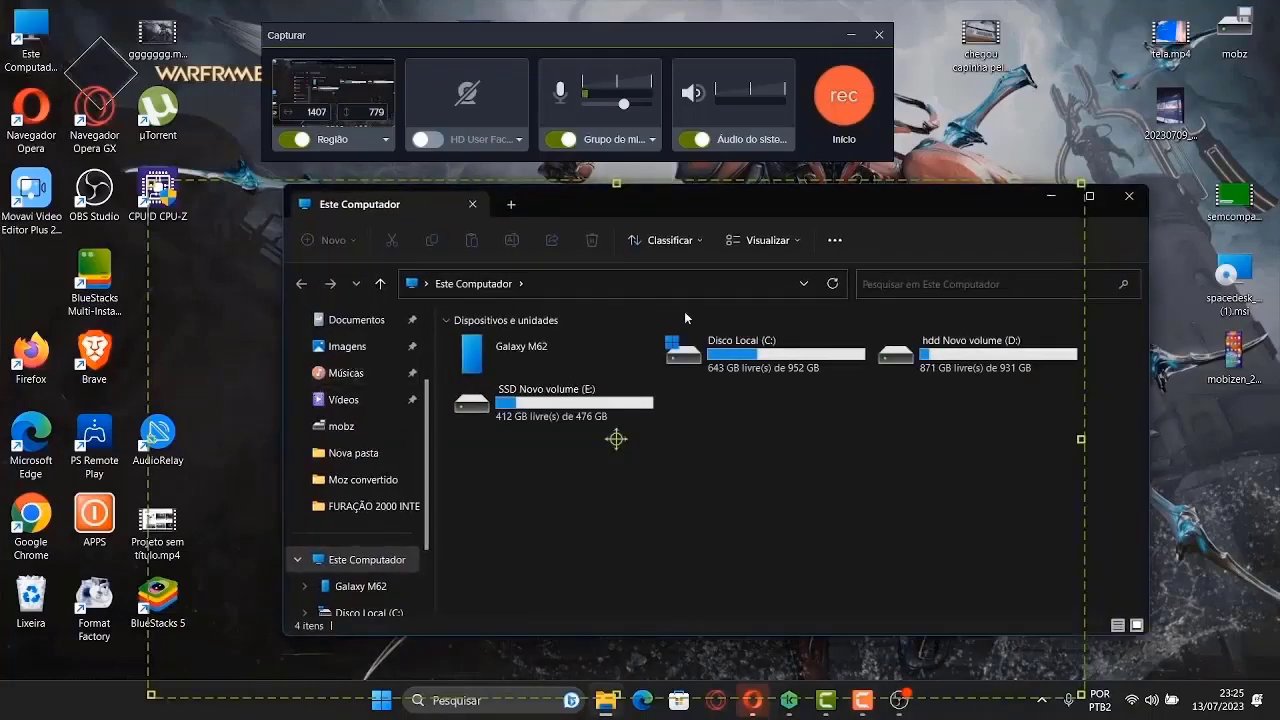
{"action": "double_click", "coordinate": [975, 350]}
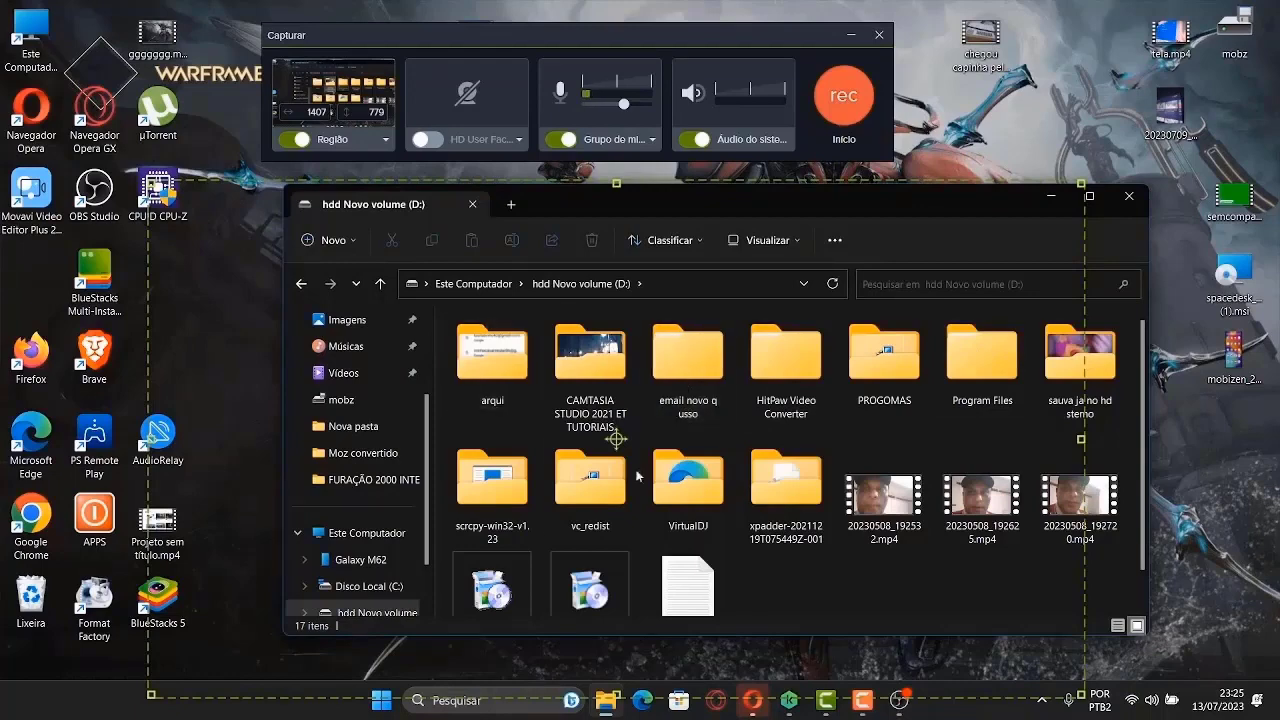
{"action": "double_click", "coordinate": [501, 362]}
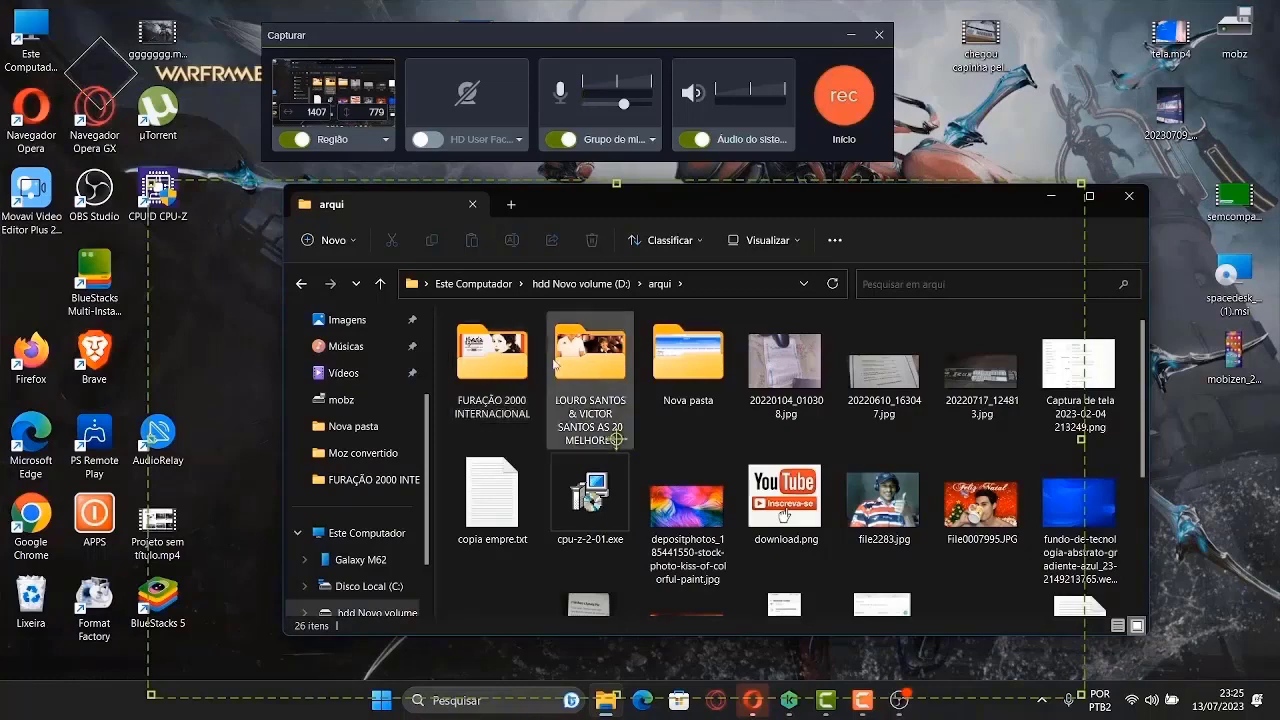
{"action": "double_click", "coordinate": [510, 370]}
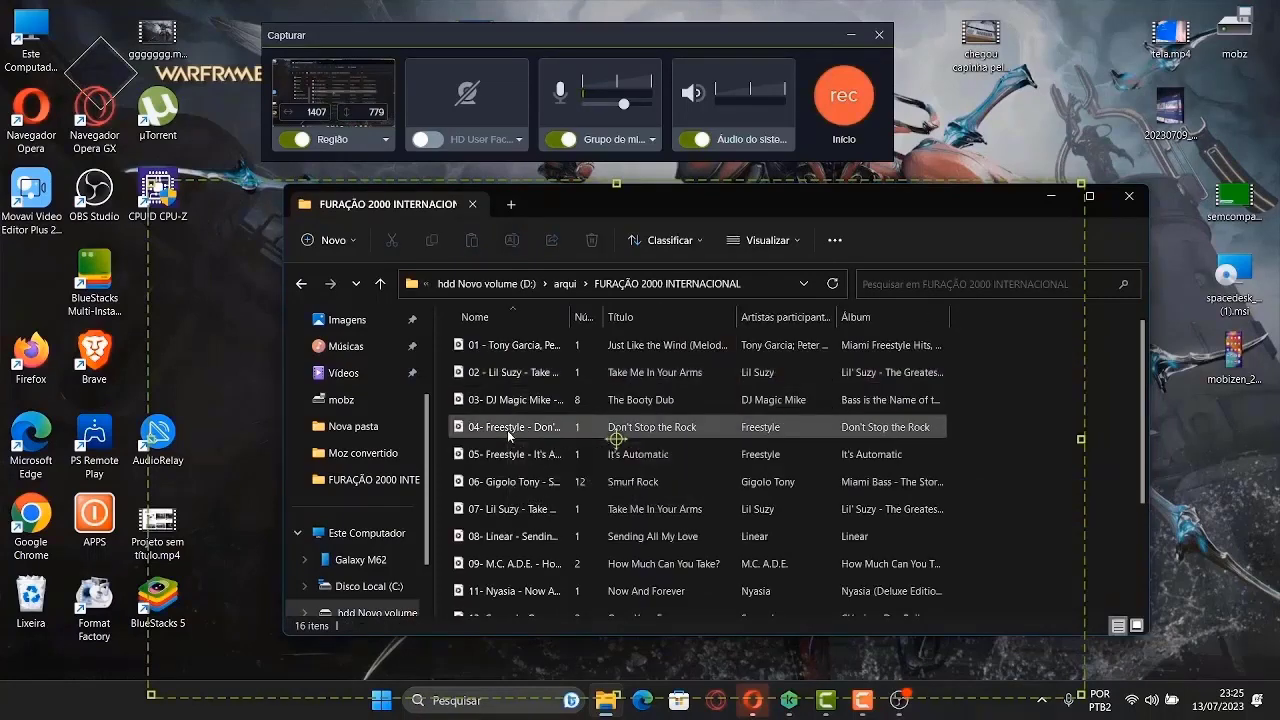
{"action": "double_click", "coordinate": [509, 432]}
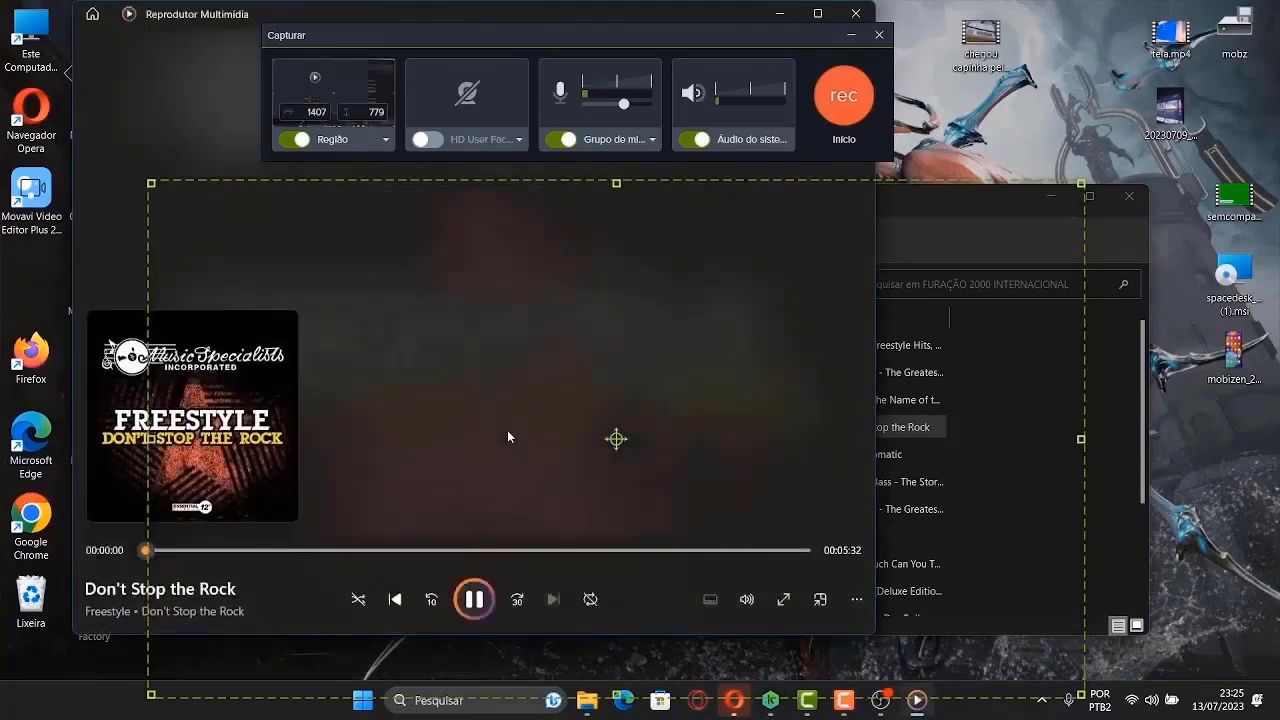
- Record a screen capture with microphone and system audio while the song plays, and pause the song
{"action": "left_click", "coordinate": [845, 94]}
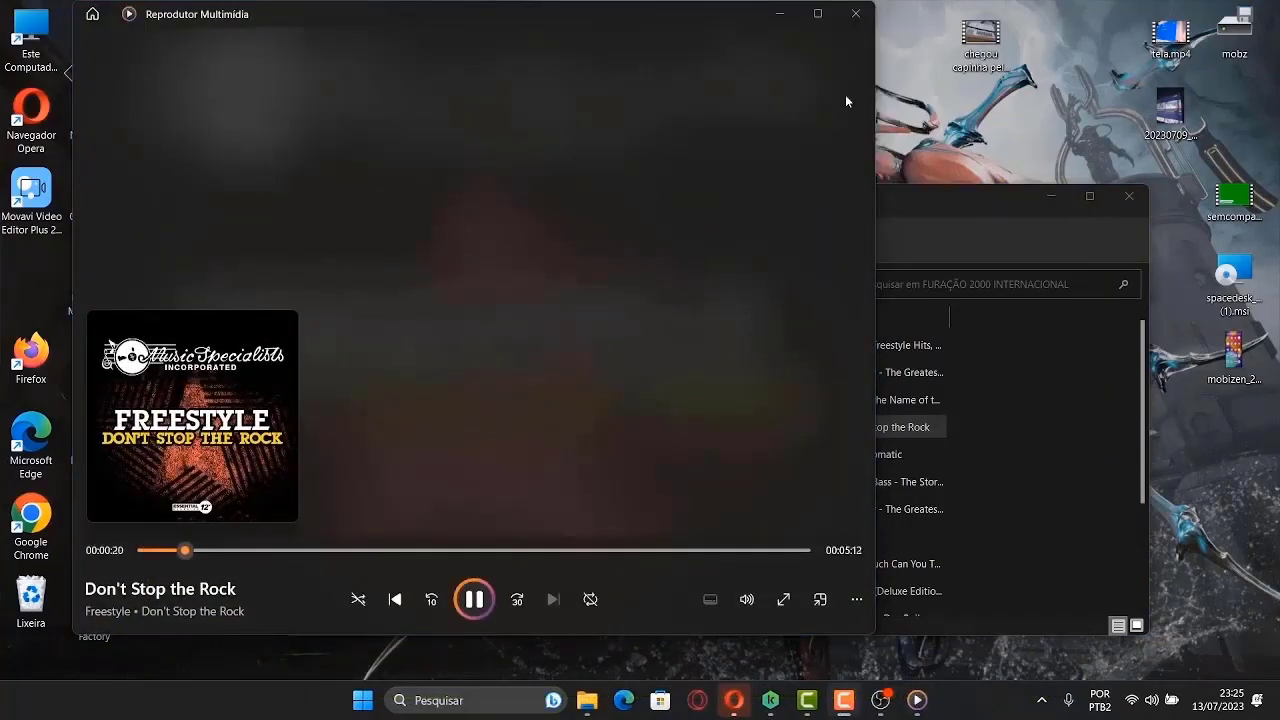
{"action": "left_click", "coordinate": [468, 612]}
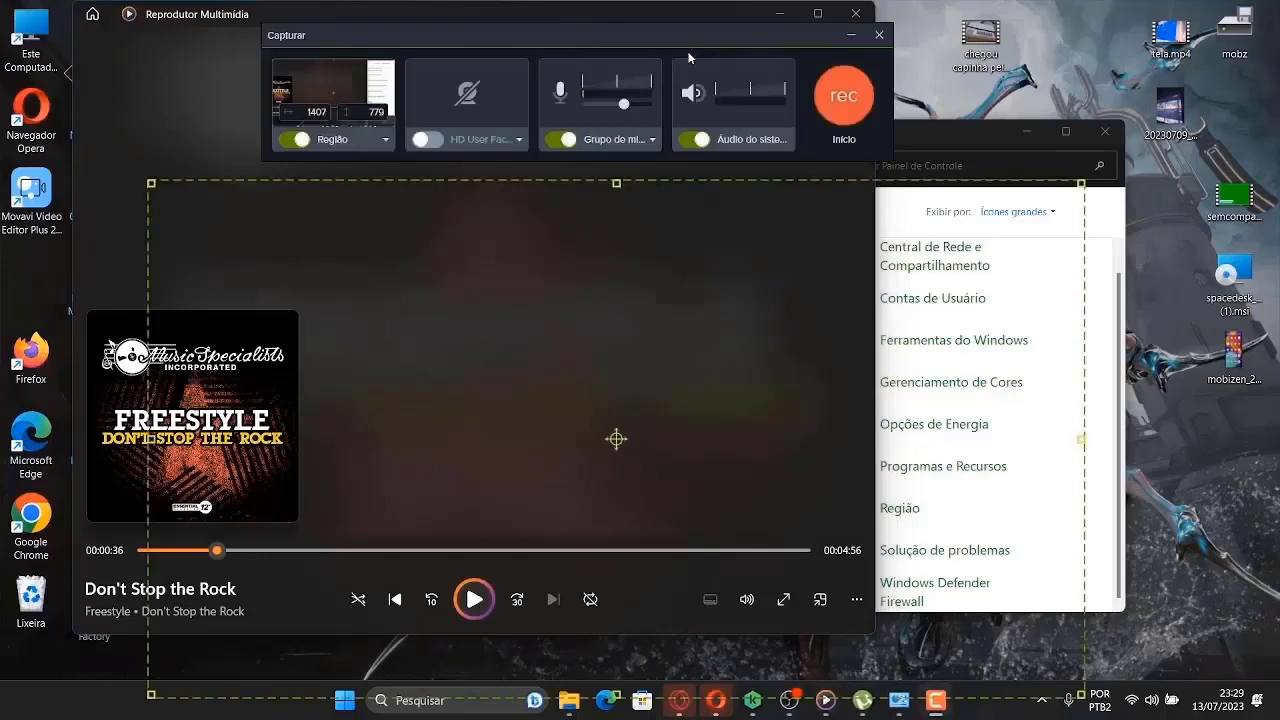
- Minimize the Control Panel, play the first seconds of Rec 07-13-23(24) in the Camtasia editor and pause the playback
{"action": "left_click", "coordinate": [1025, 133]}
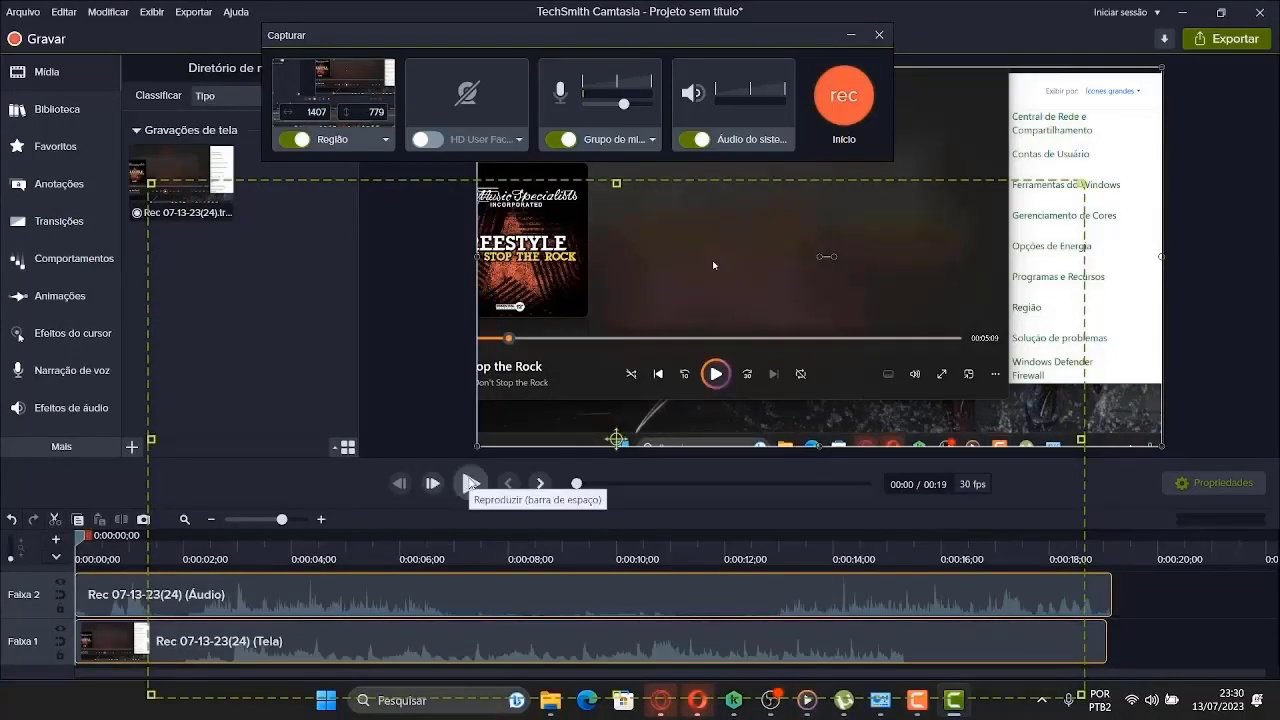
{"action": "left_click", "coordinate": [471, 483]}
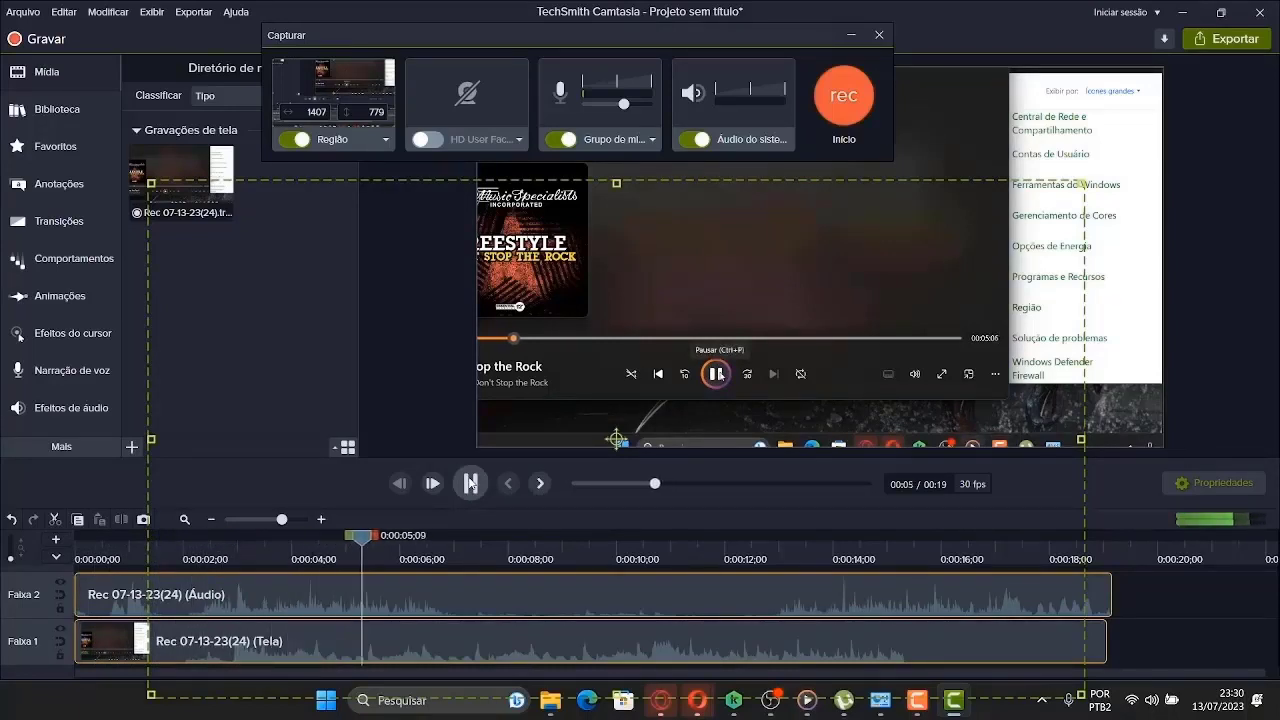
{"action": "left_click", "coordinate": [471, 483]}
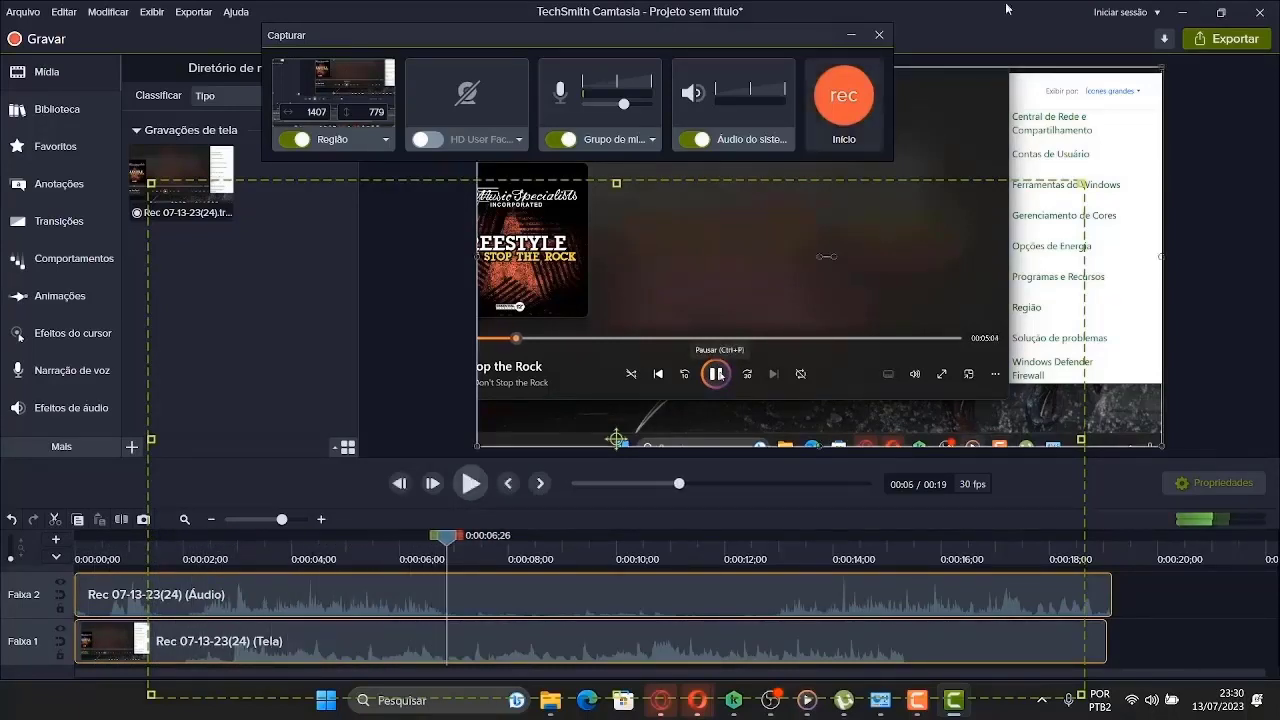
- Minimize the Camtasia editor, the recorder and the media player, and open Google Chrome
{"action": "left_click", "coordinate": [1182, 12]}
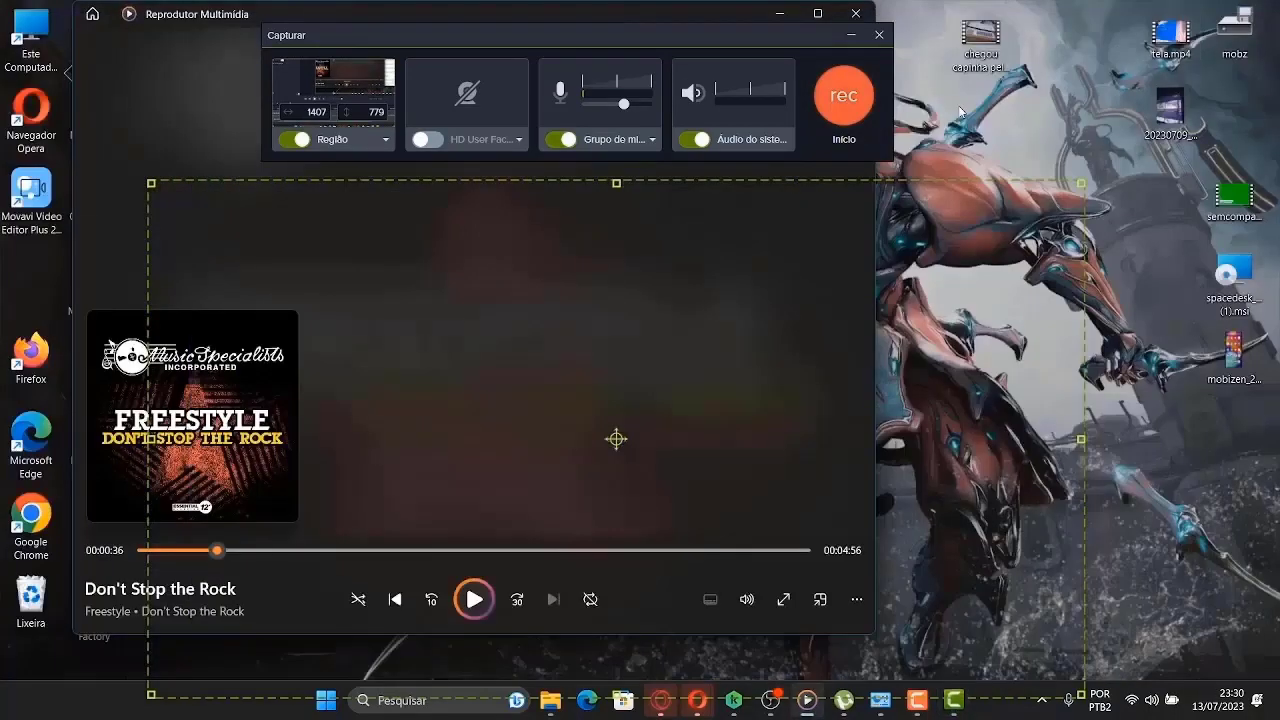
{"action": "left_click", "coordinate": [851, 35]}
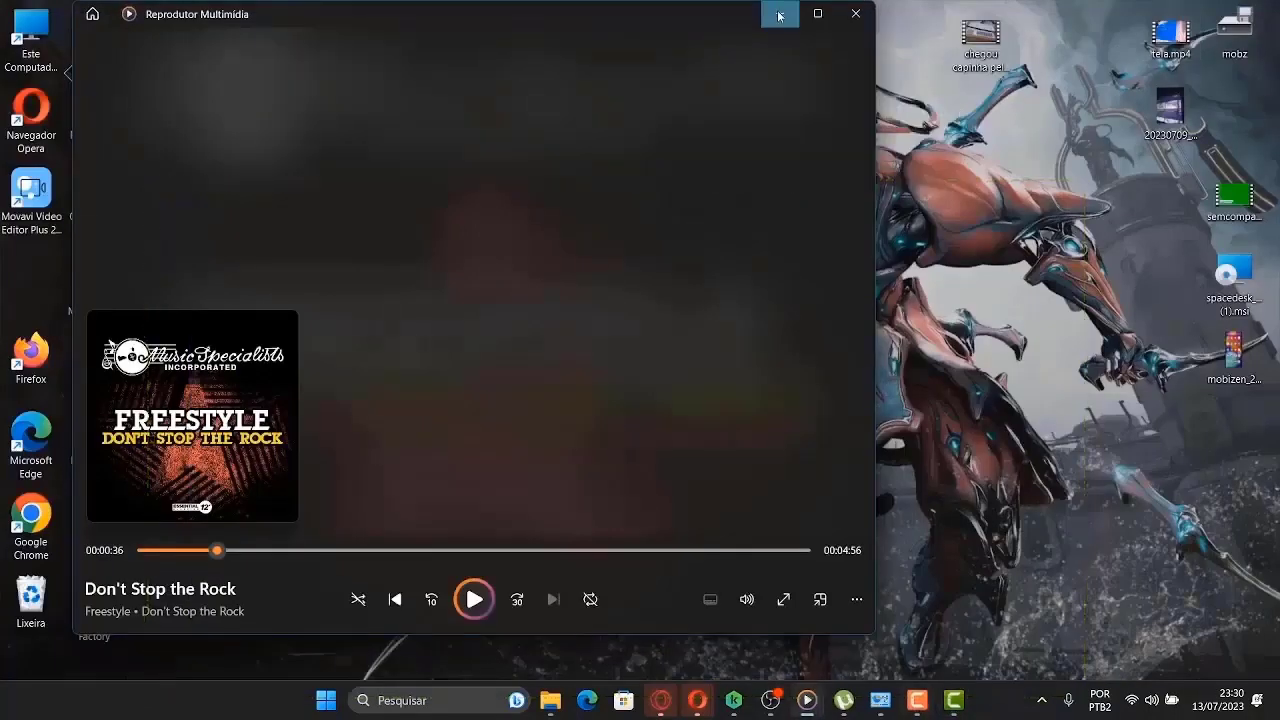
{"action": "left_click", "coordinate": [778, 15]}
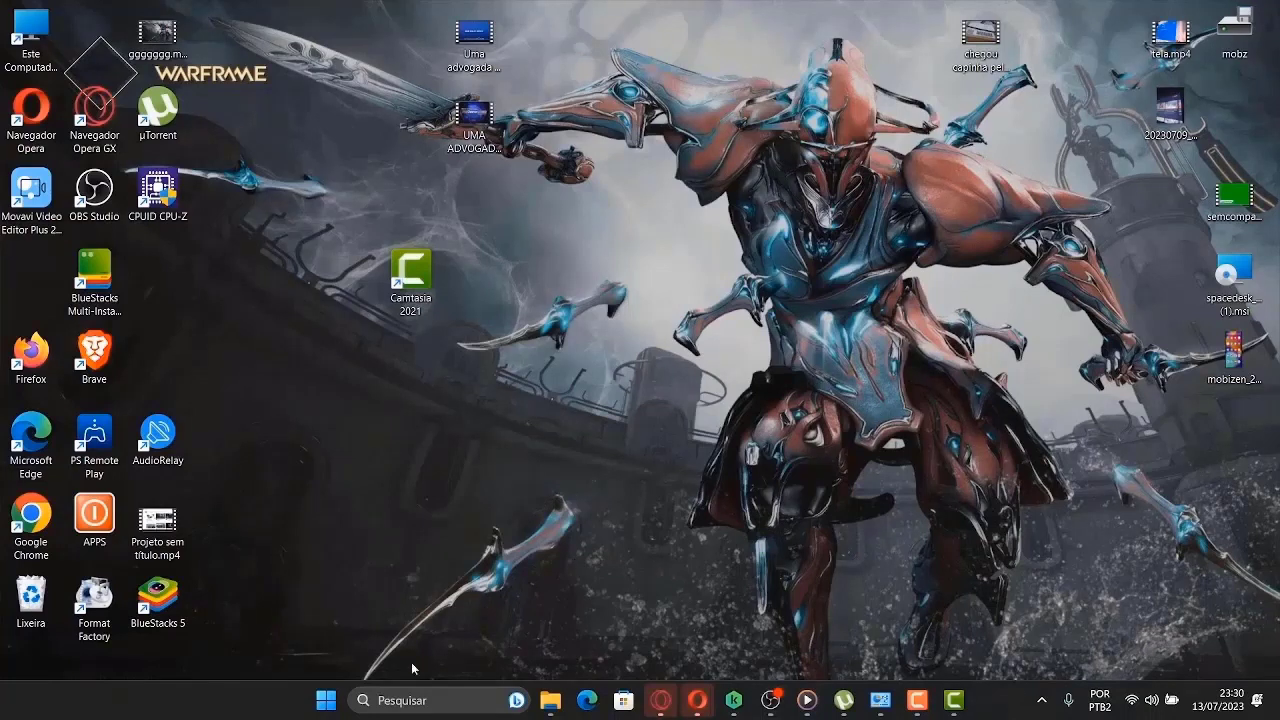
{"action": "double_click", "coordinate": [42, 524]}
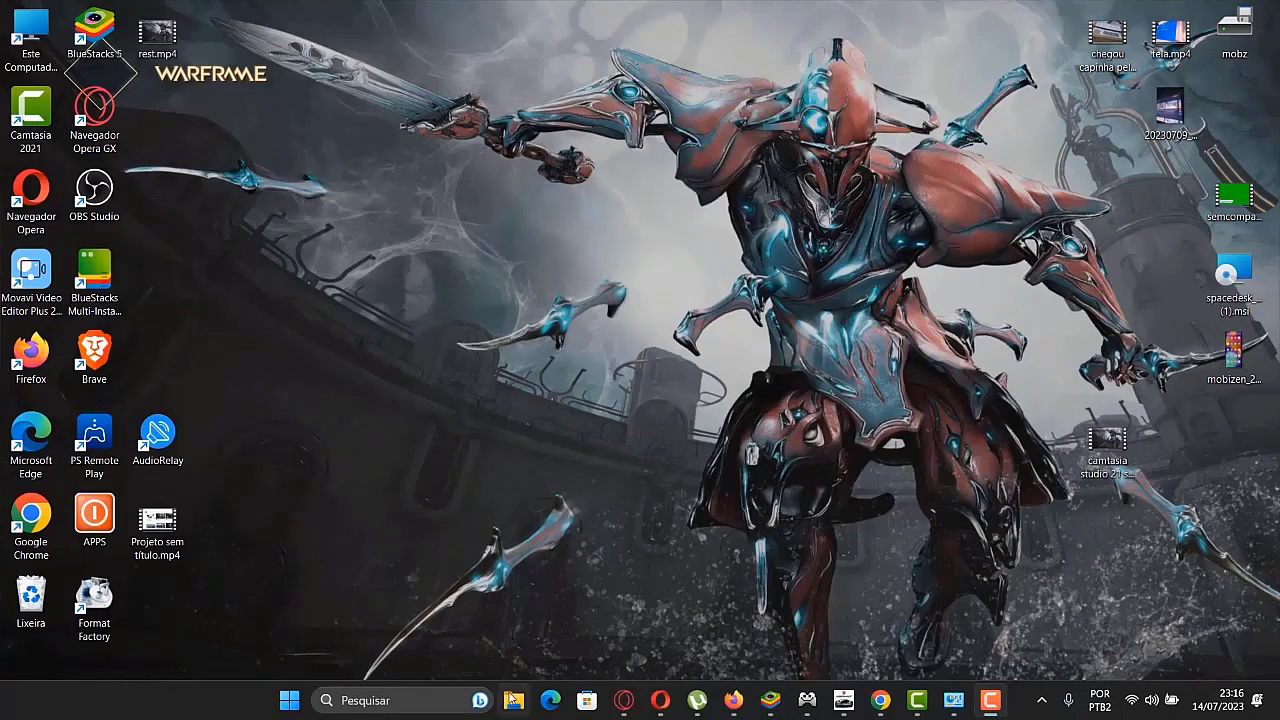
- Open the Som settings from the Windows Control Panel
{"action": "left_click", "coordinate": [440, 699]}
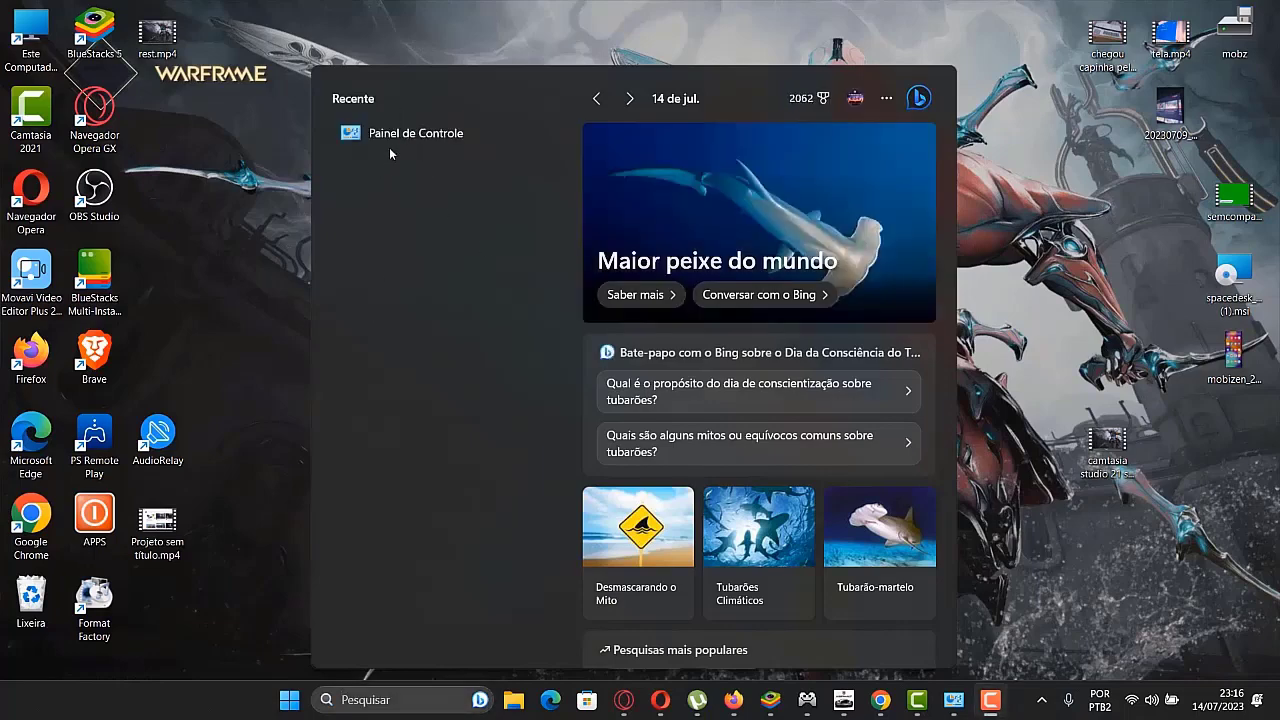
{"action": "left_click", "coordinate": [392, 143]}
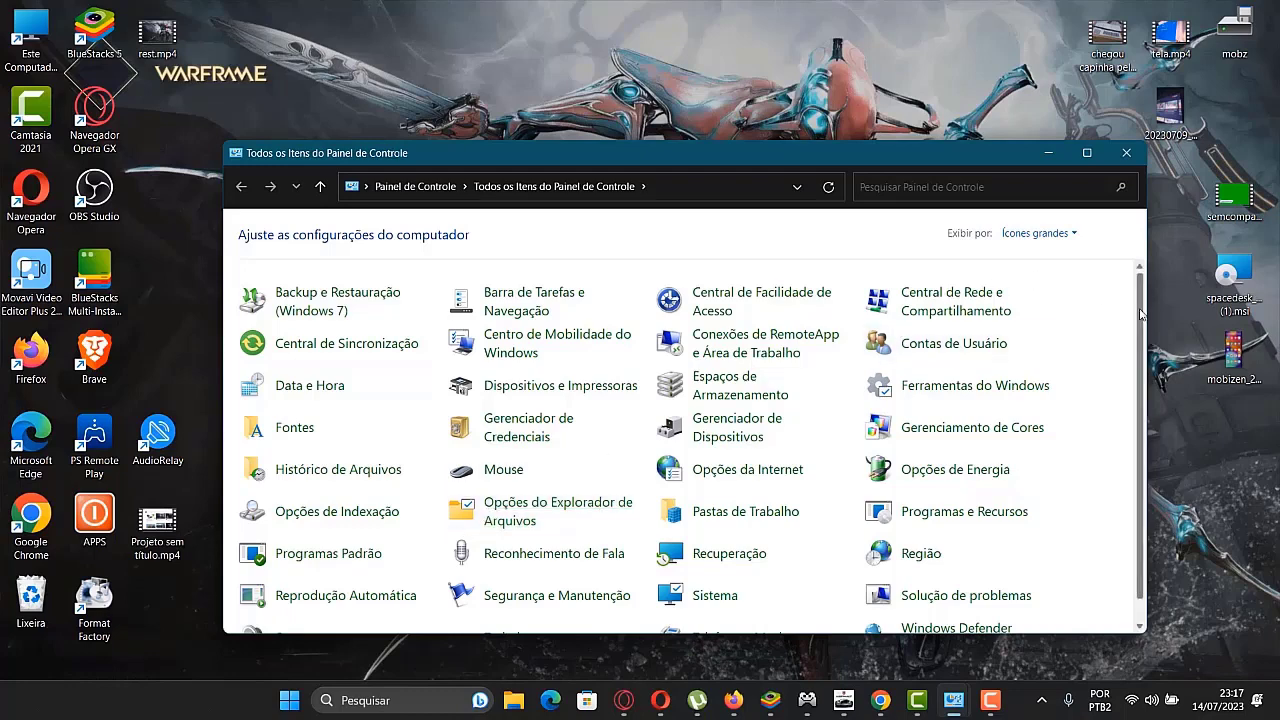
{"action": "scroll", "coordinate": [1143, 316], "scroll_direction": "down", "scroll_amount": 1}
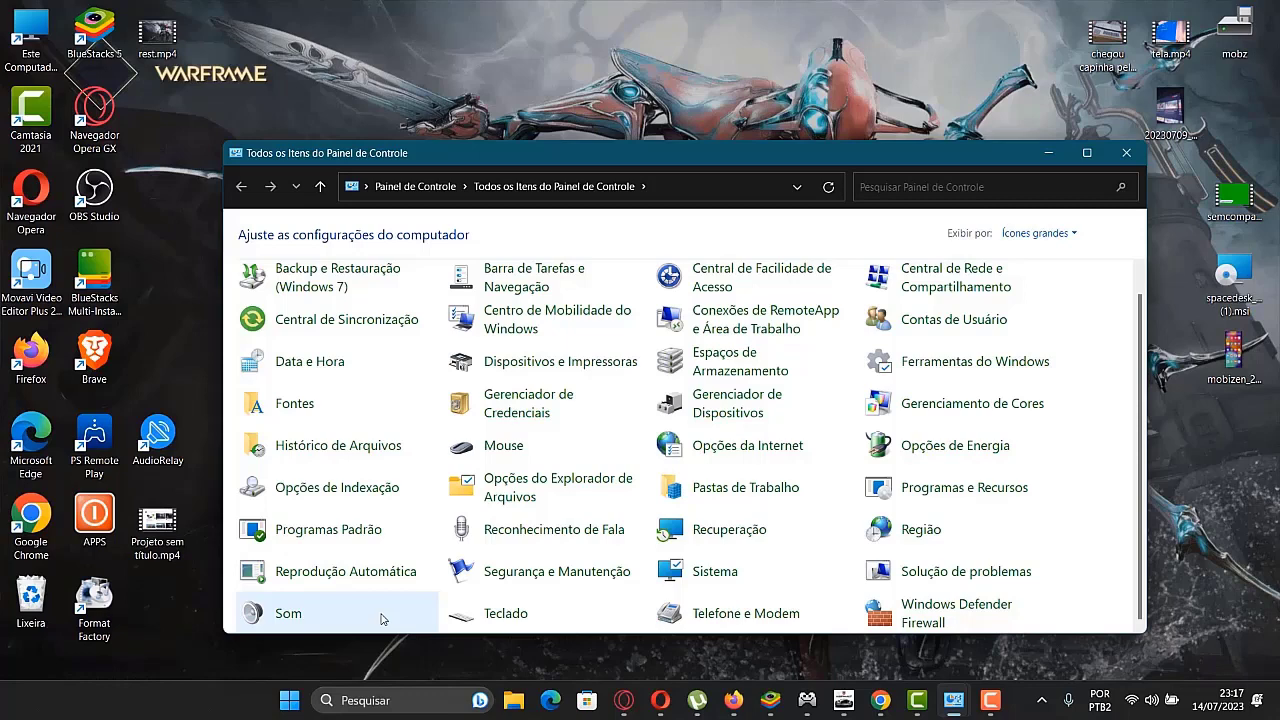
{"action": "left_click", "coordinate": [322, 619]}
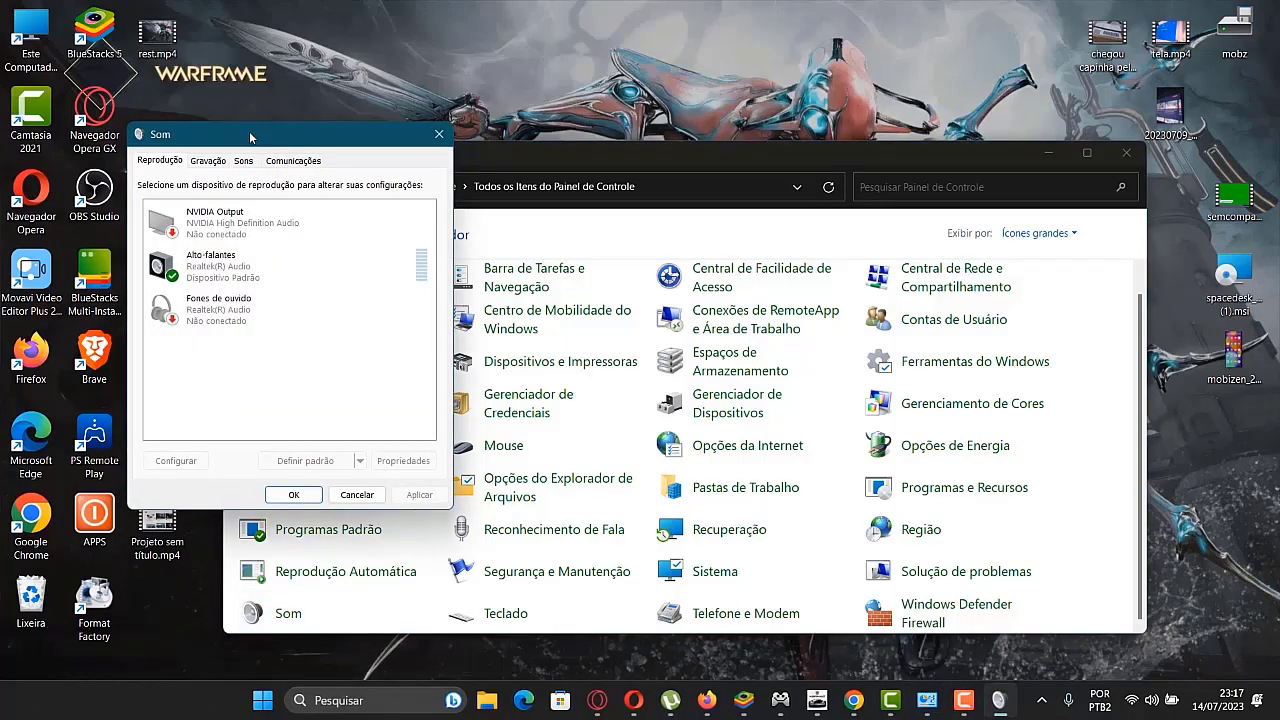
- Show the recording devices in the Som dialog, select Mixagem estéreo and close the dialog with confirmation
{"action": "left_click_drag", "start_coordinate": [250, 137], "coordinate": [695, 108]}
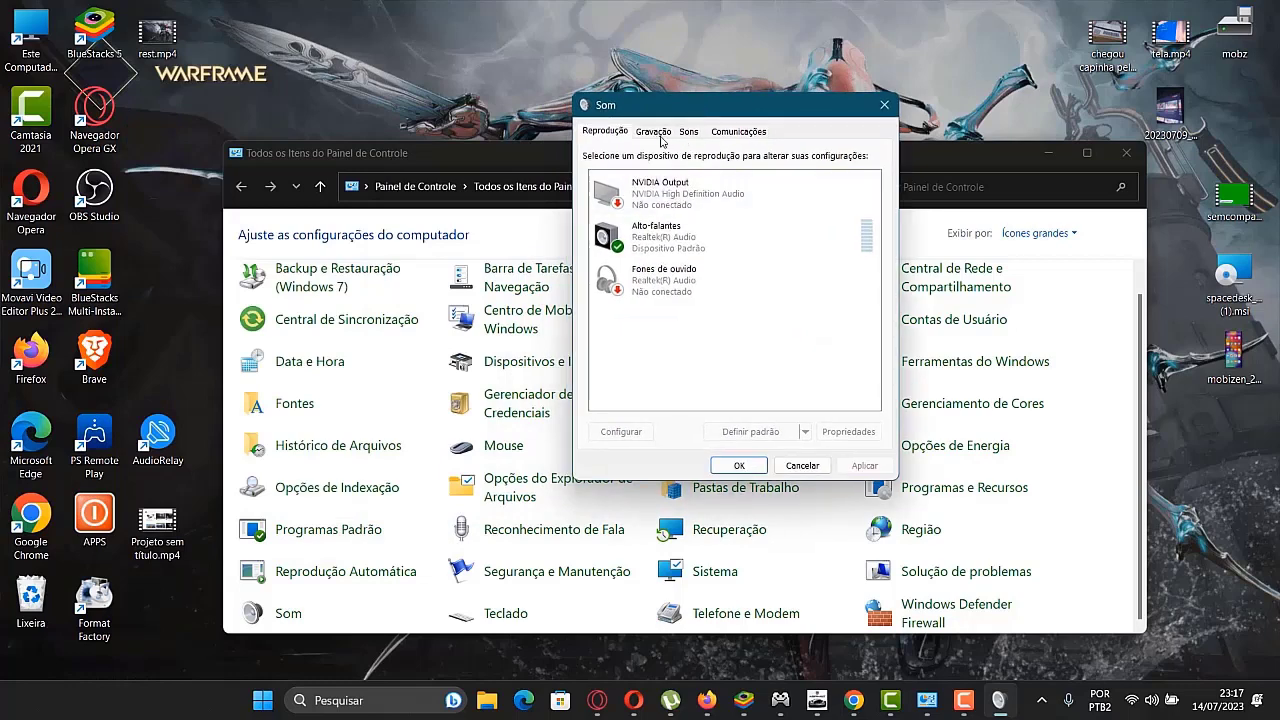
{"action": "left_click", "coordinate": [659, 136]}
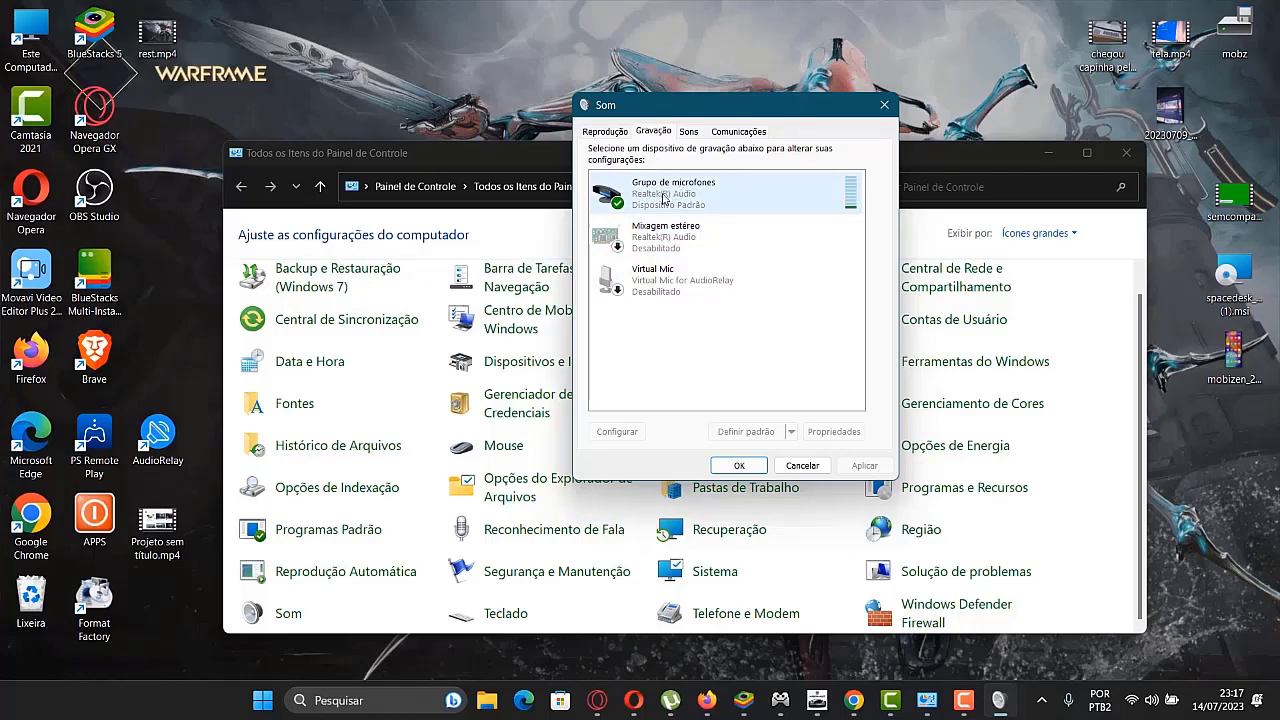
{"action": "left_click", "coordinate": [660, 243]}
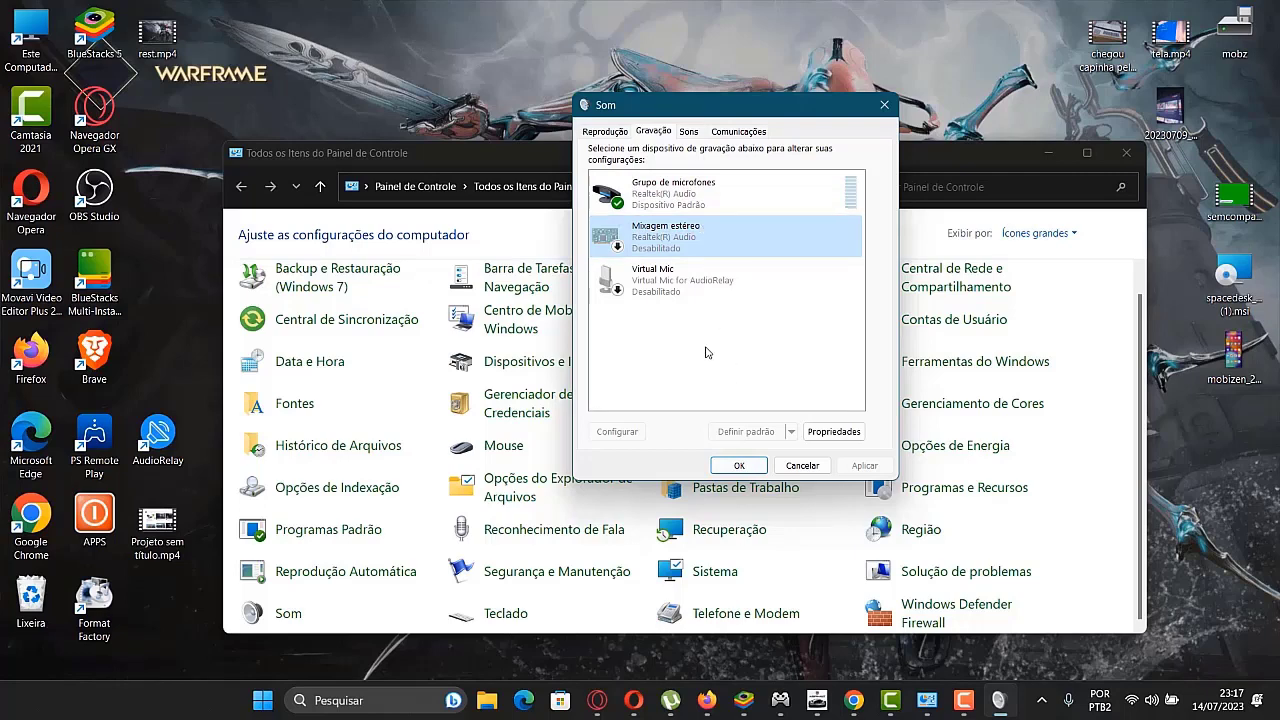
{"action": "left_click", "coordinate": [739, 466]}
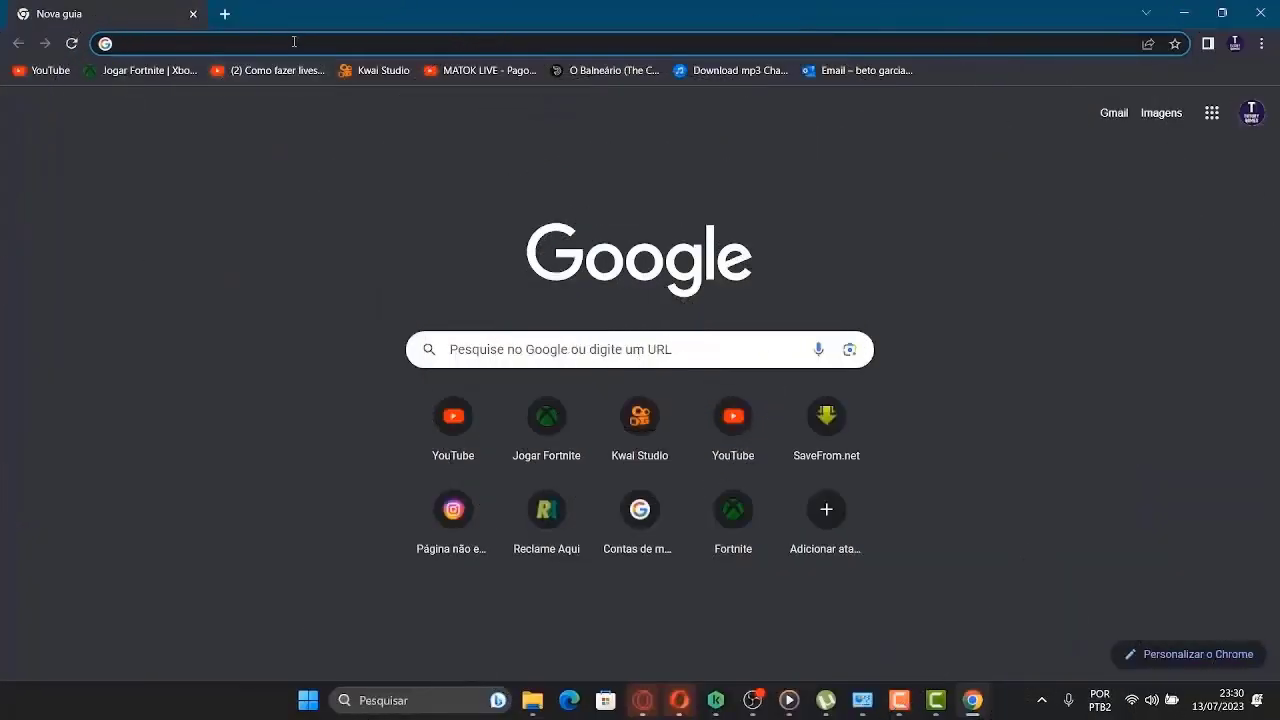
- Search Google in Chrome for "realtek audio driver acer"
{"action": "left_click", "coordinate": [294, 42]}
{"action": "type", "text": "real"}
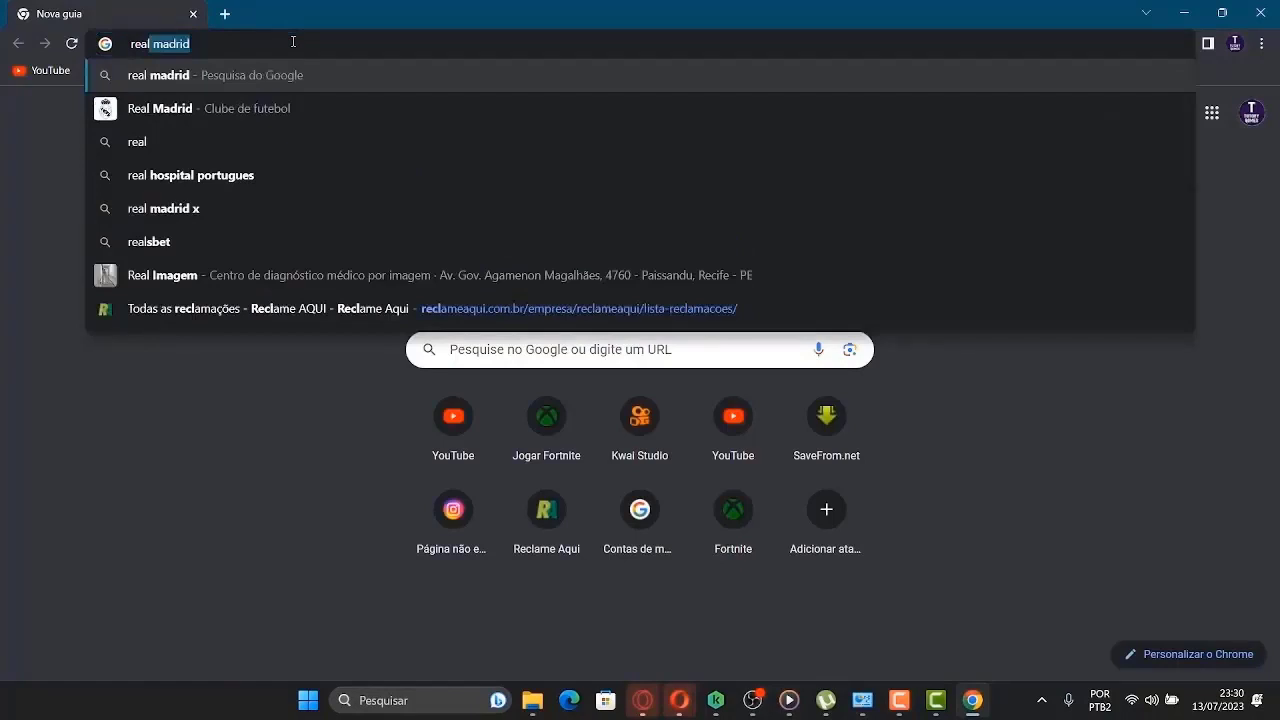
{"action": "type", "text": "tek"}
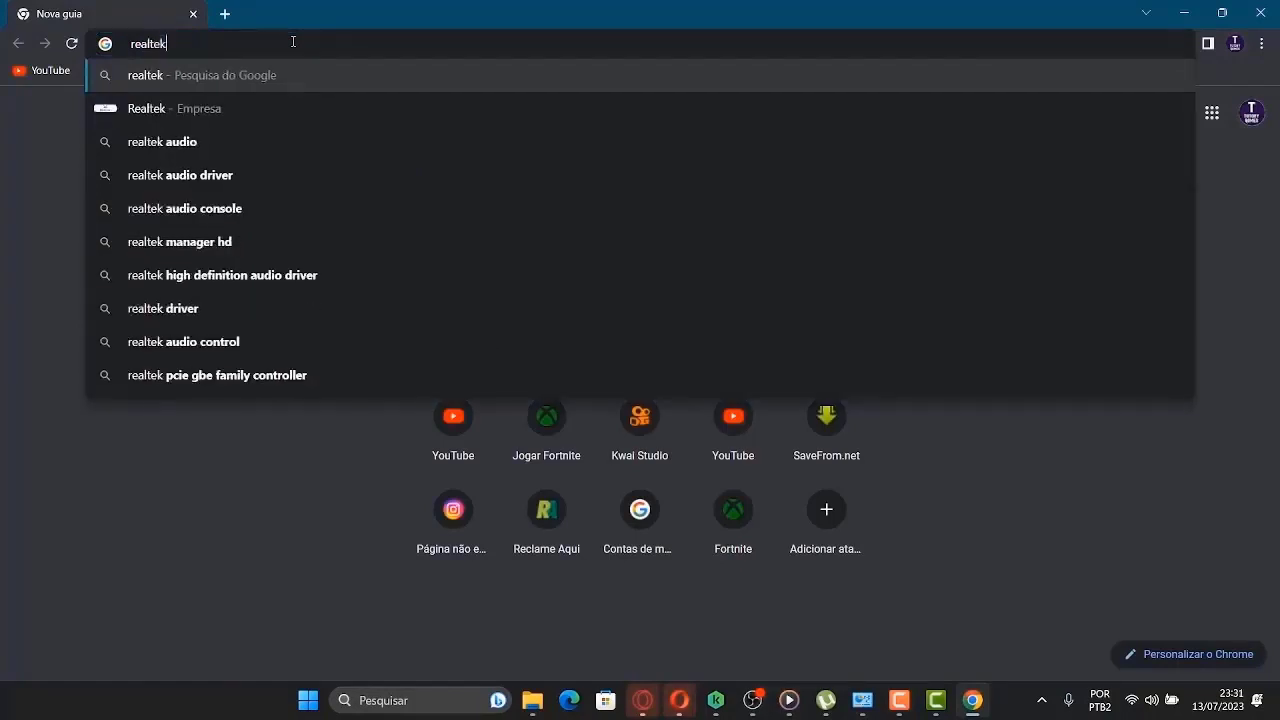
{"action": "type", "text": " audio "}
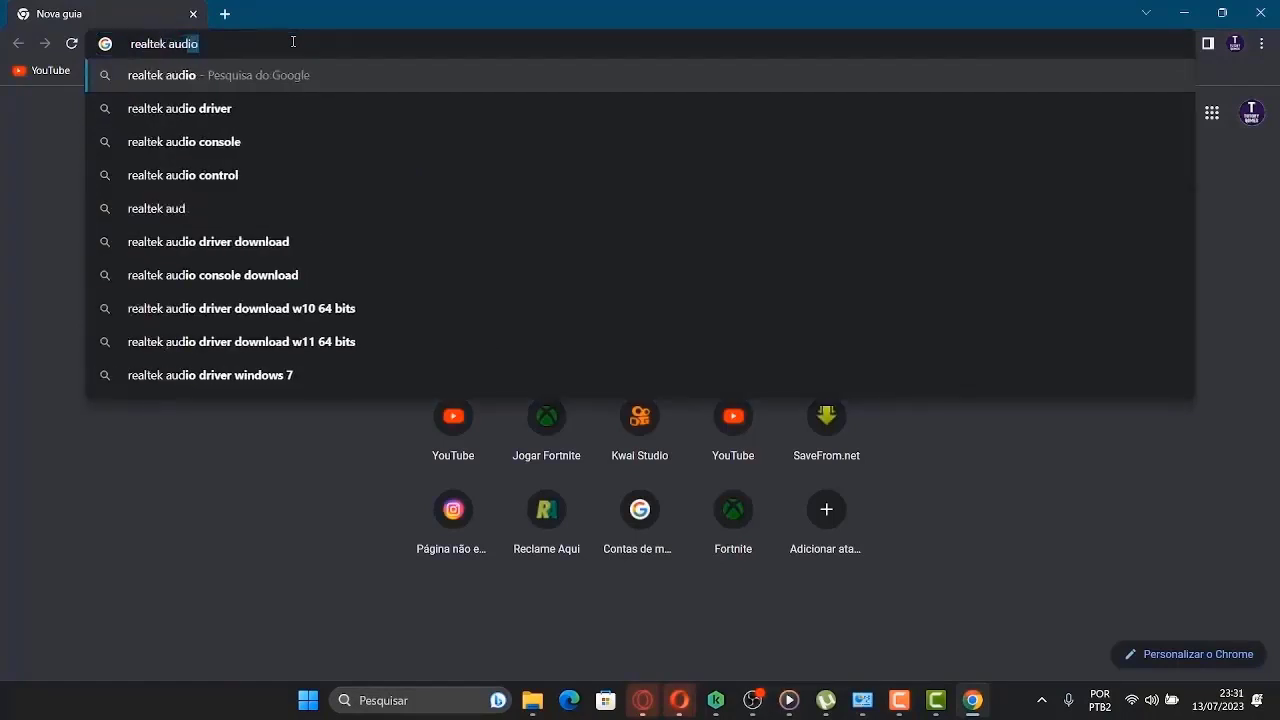
{"action": "type", "text": "dr"}
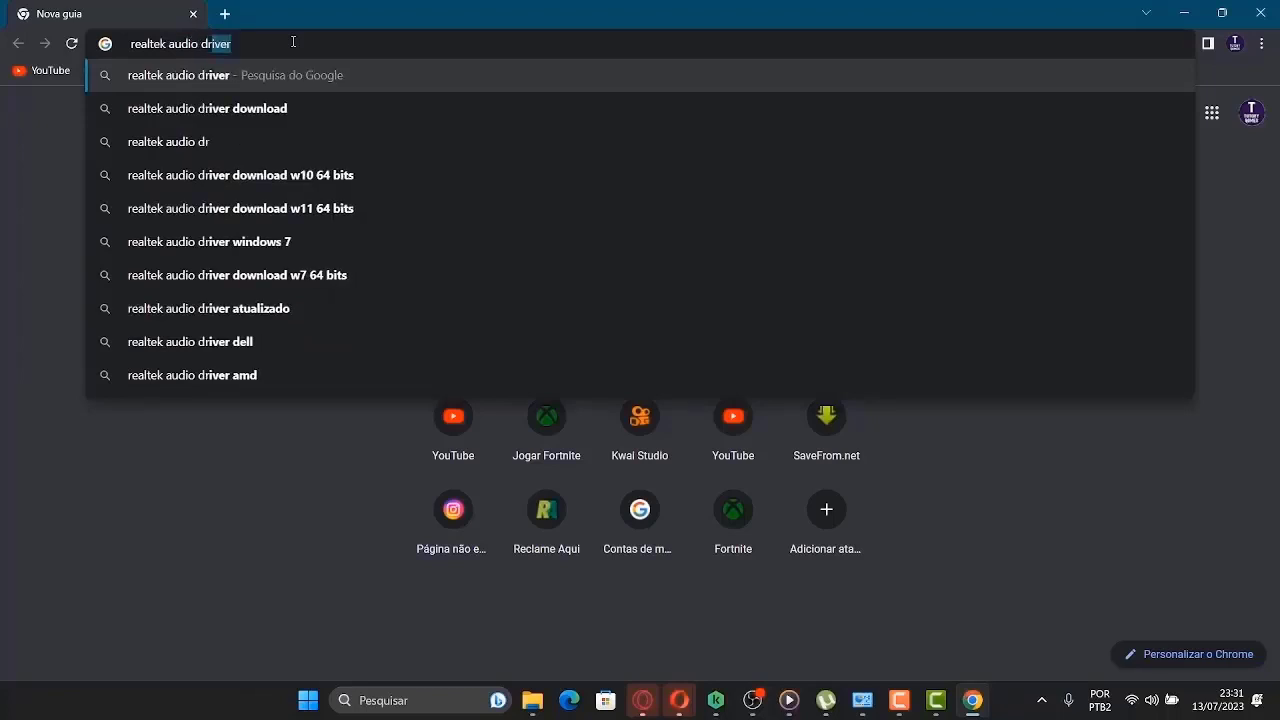
{"action": "type", "text": "iver "}
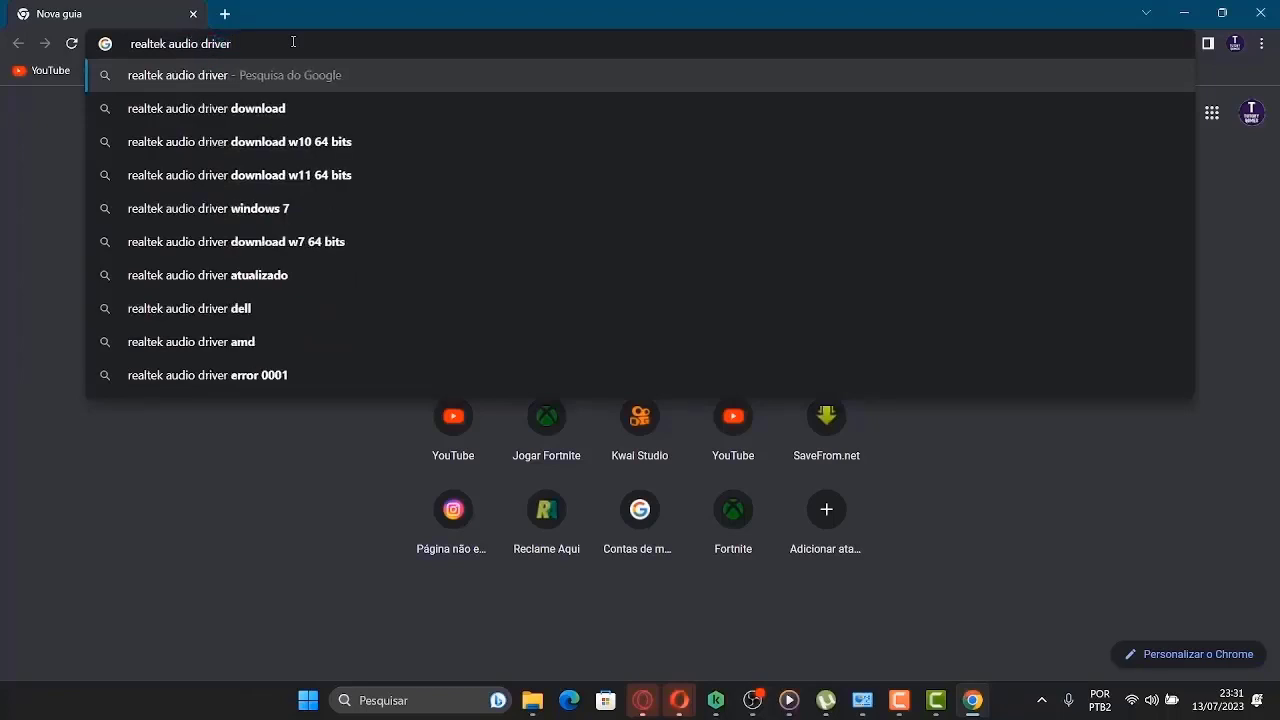
{"action": "type", "text": "acer"}
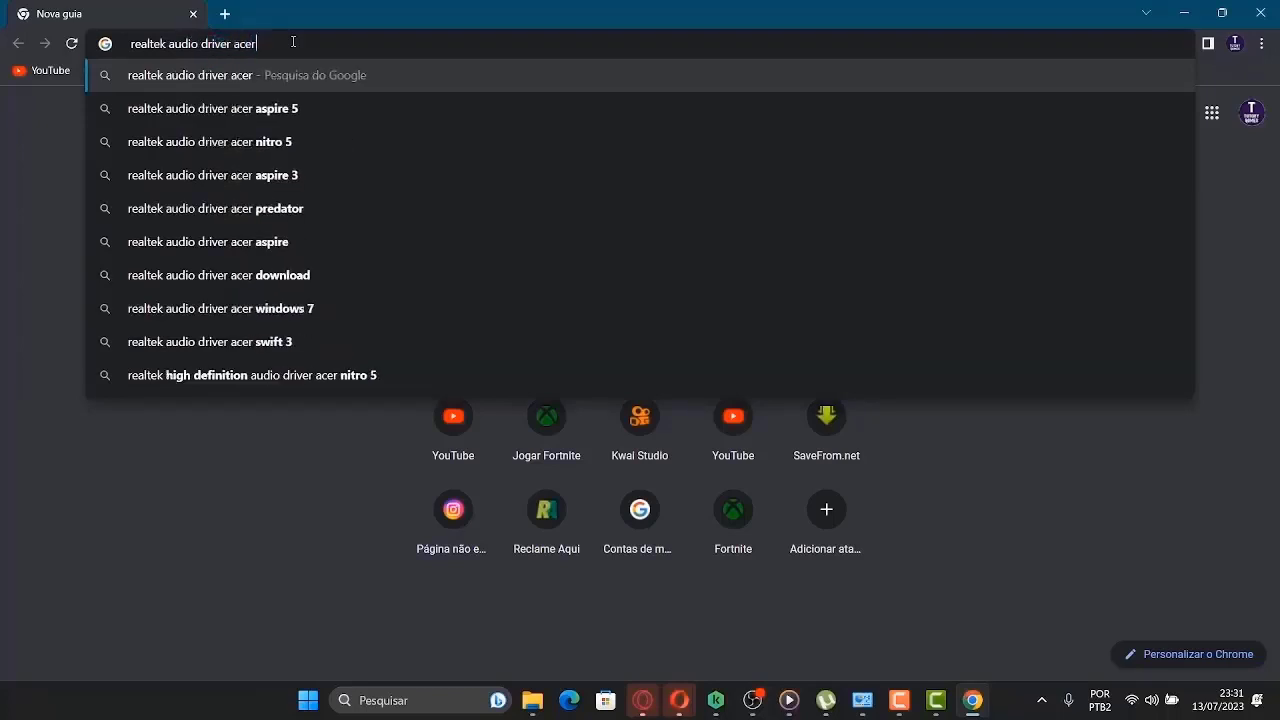
{"action": "key", "text": "Return"}
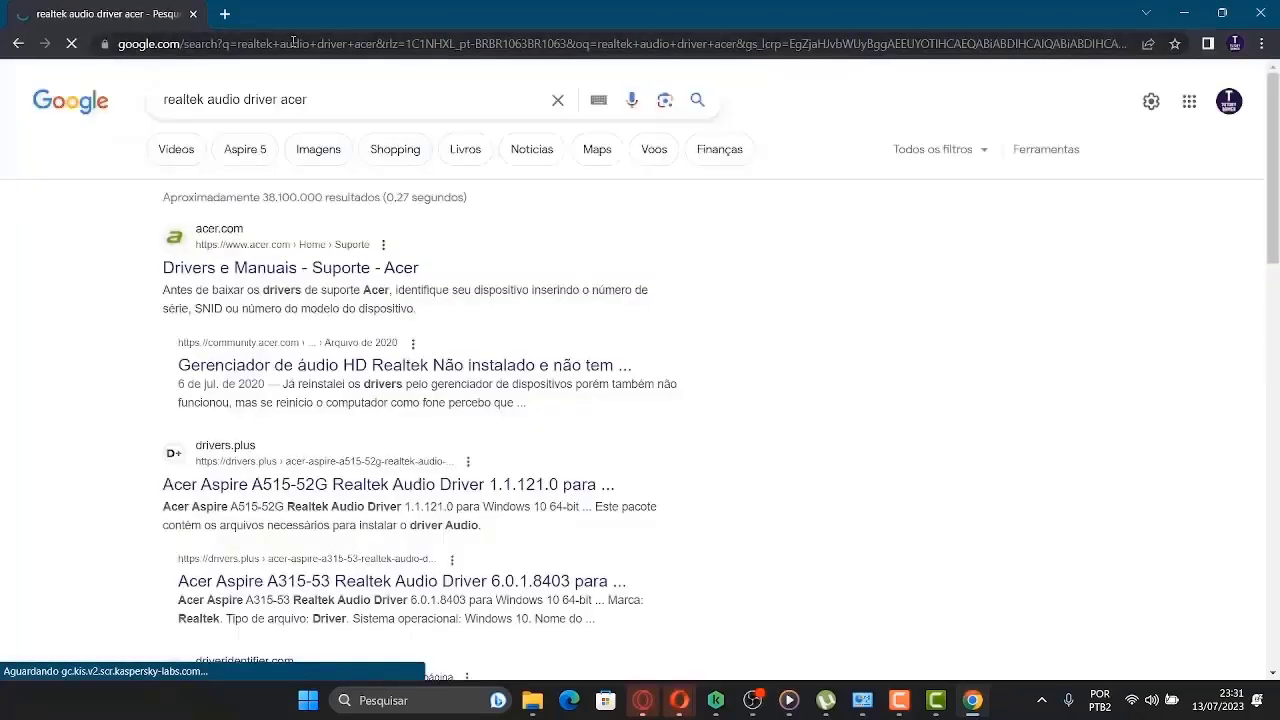
- Open Acer's Drivers e Manuais support page from the search results and accept all cookies
{"action": "left_click", "coordinate": [265, 276]}
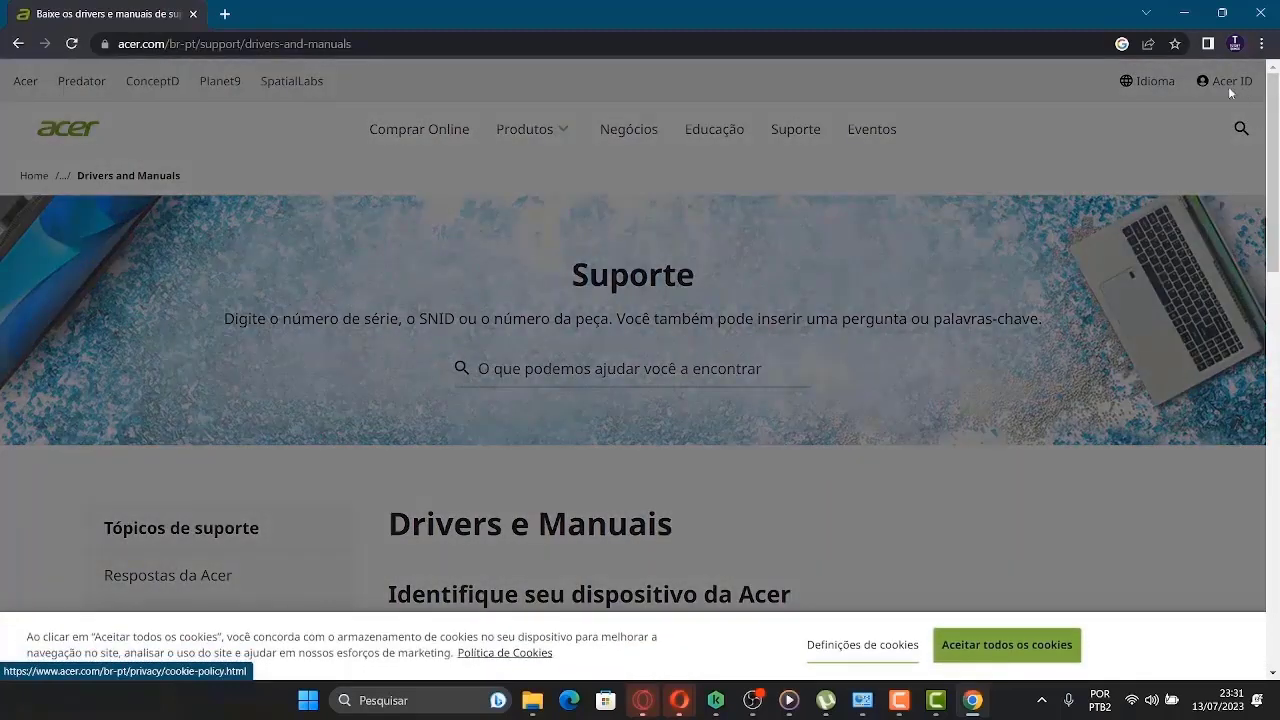
{"action": "left_click_drag", "start_coordinate": [1276, 107], "coordinate": [1276, 244]}
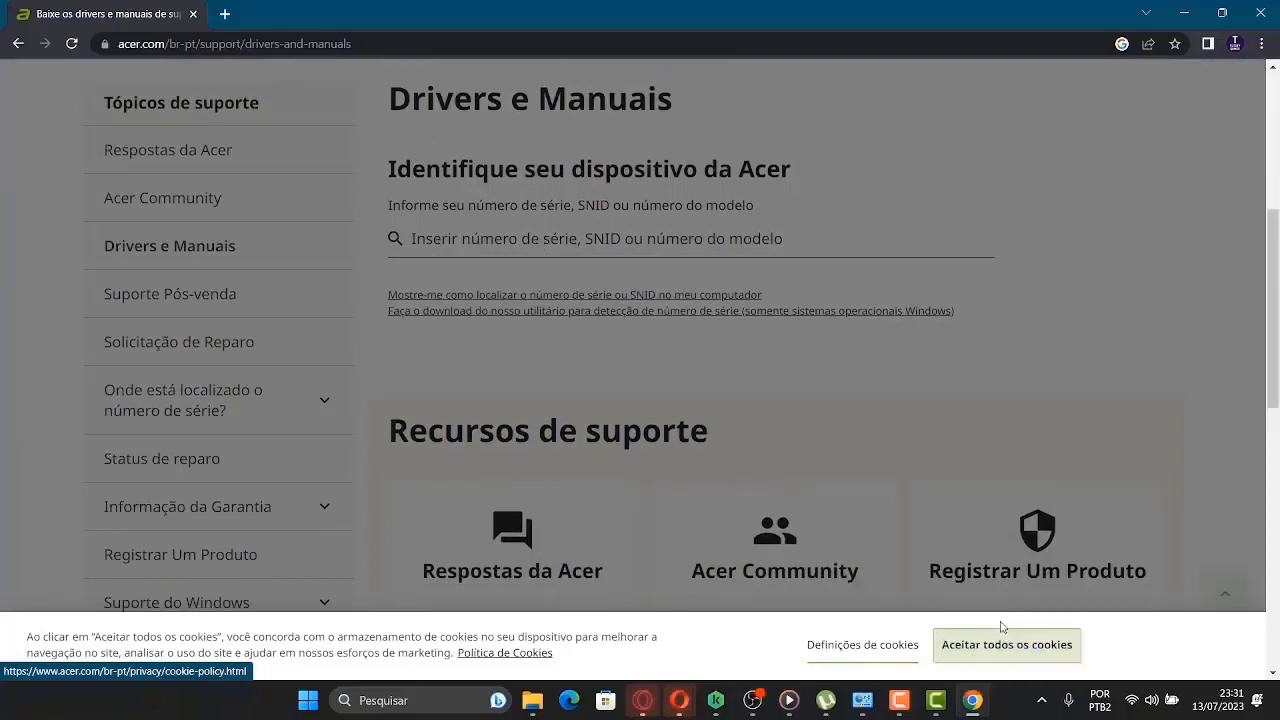
{"action": "left_click", "coordinate": [1005, 644]}
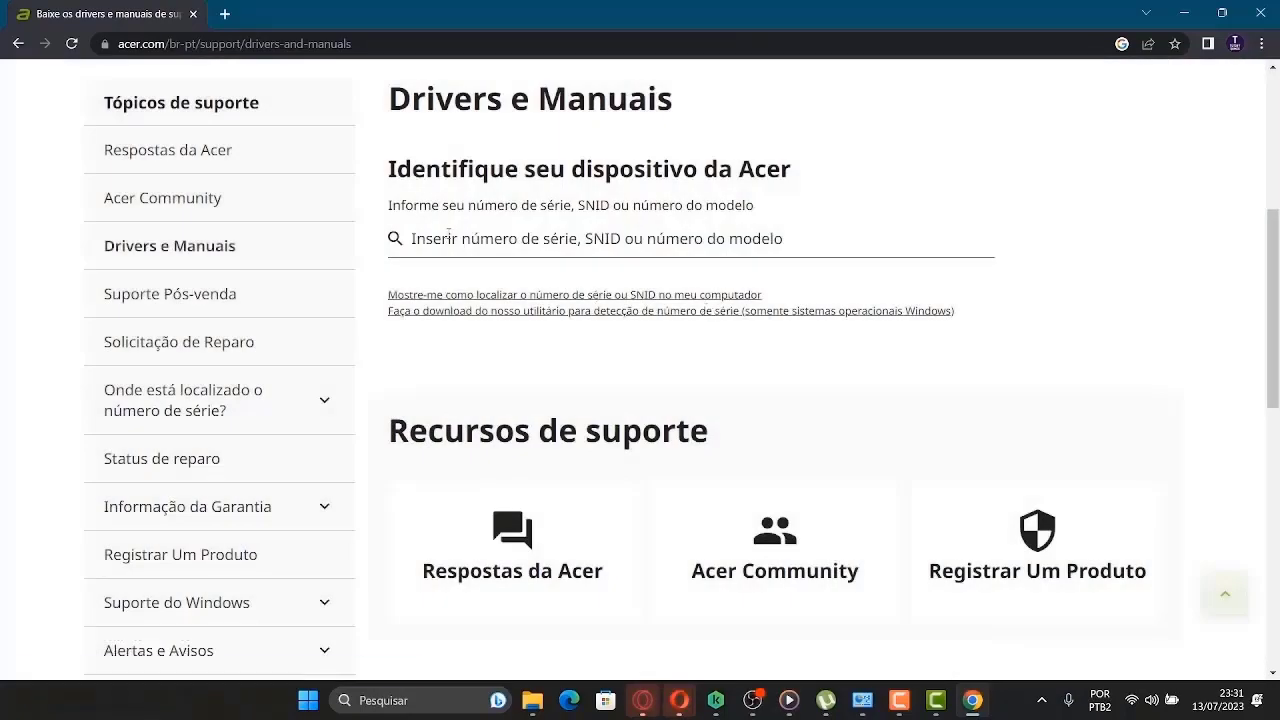
- Activate the serial number, SNID or model search field and look through the rest of the Drivers e Manuais page
{"action": "left_click", "coordinate": [450, 236]}
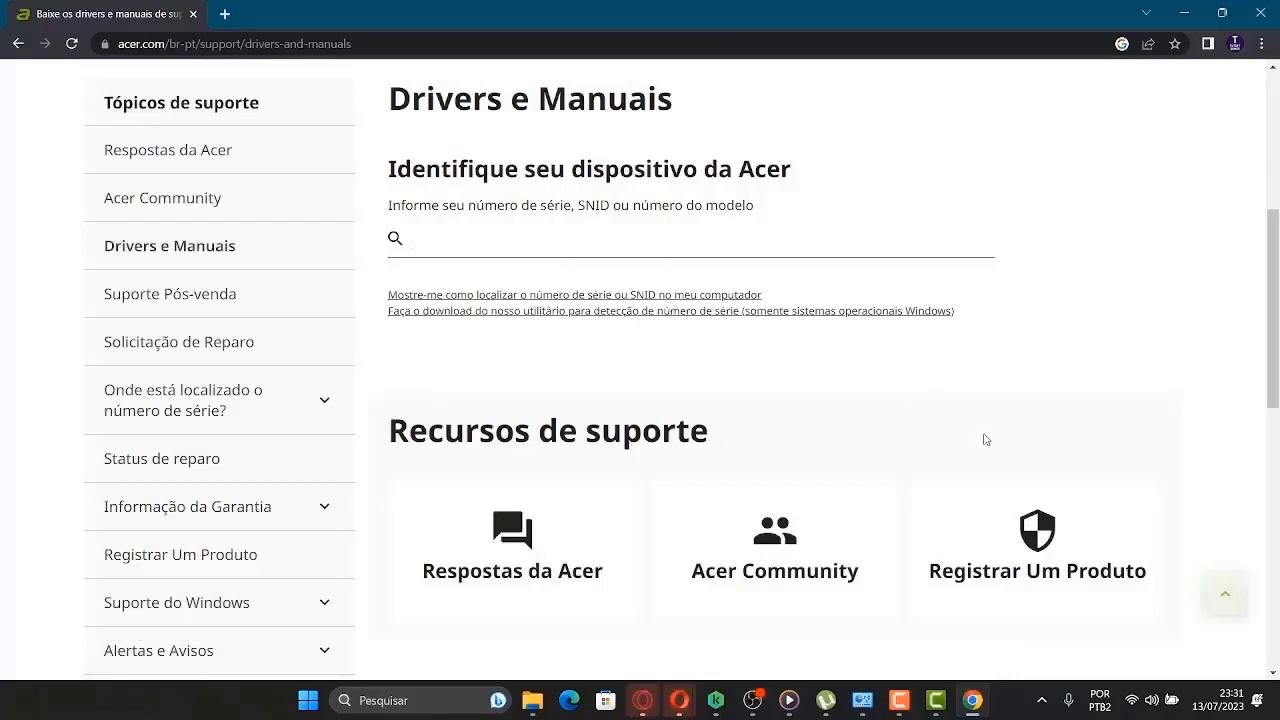
{"action": "left_click_drag", "start_coordinate": [1276, 262], "coordinate": [1277, 485]}
{"action": "scroll", "coordinate": [1277, 485], "scroll_direction": "up", "scroll_amount": 9}
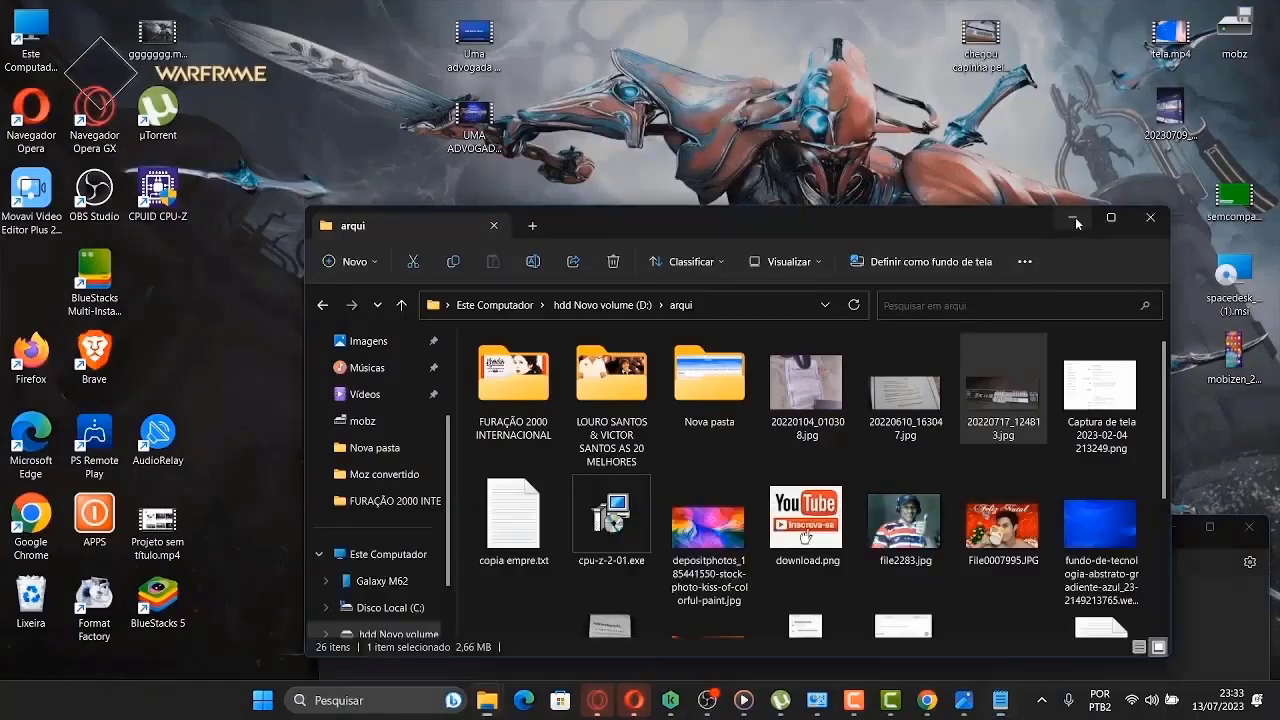
- Minimize the arqui folder and the note holding the SNID, switch to Chrome and search Acer's Drivers e Manuais page with the copied device number
{"action": "left_click", "coordinate": [1072, 218]}
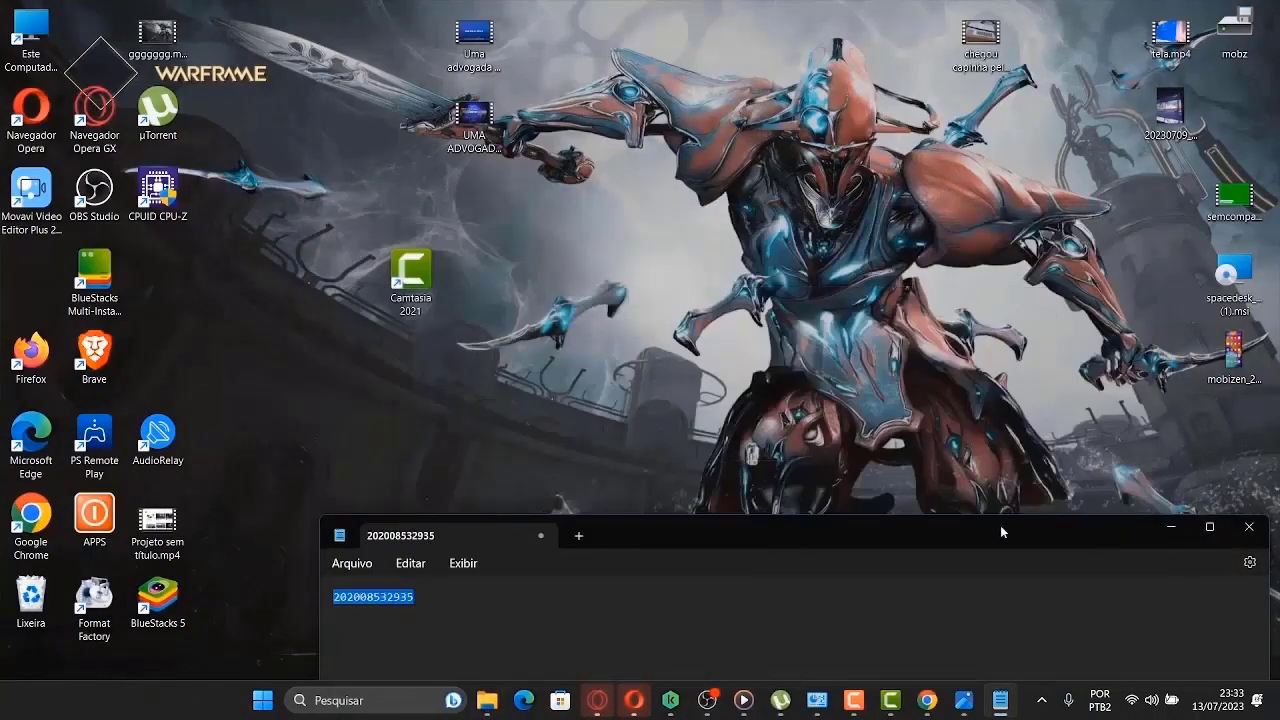
{"action": "left_click_drag", "start_coordinate": [1000, 525], "coordinate": [891, 142]}
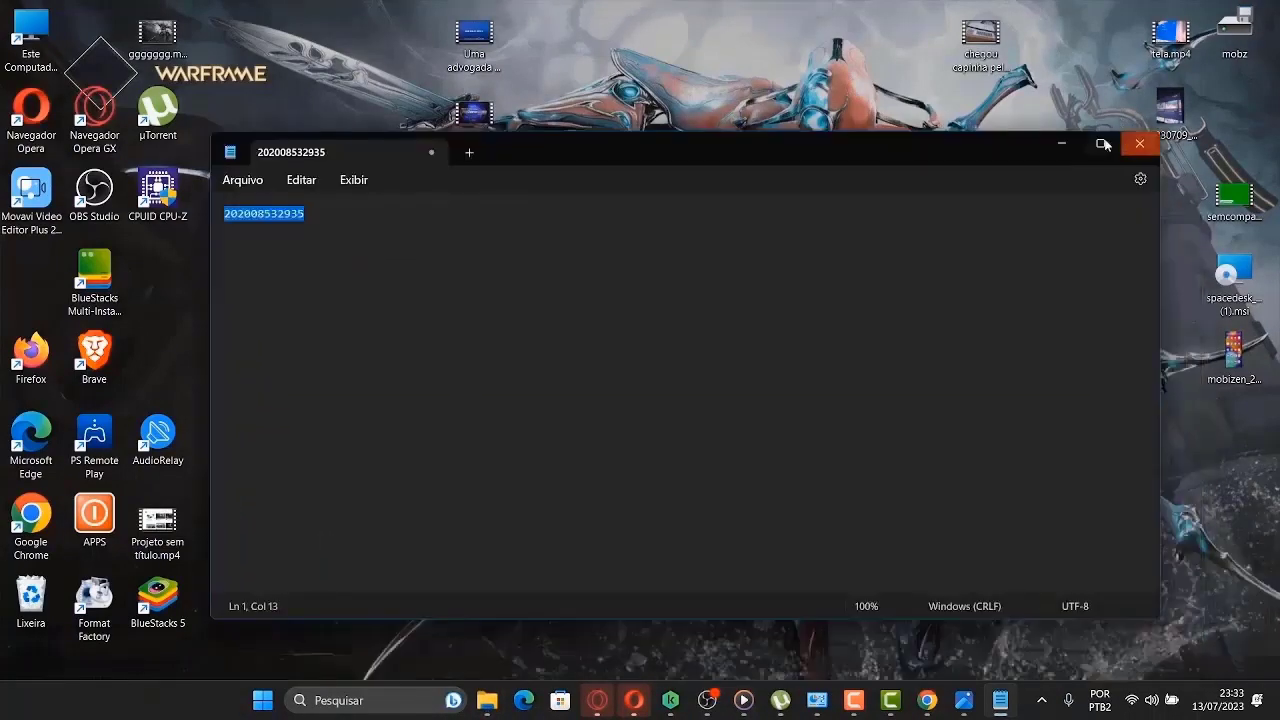
{"action": "left_click", "coordinate": [1063, 148]}
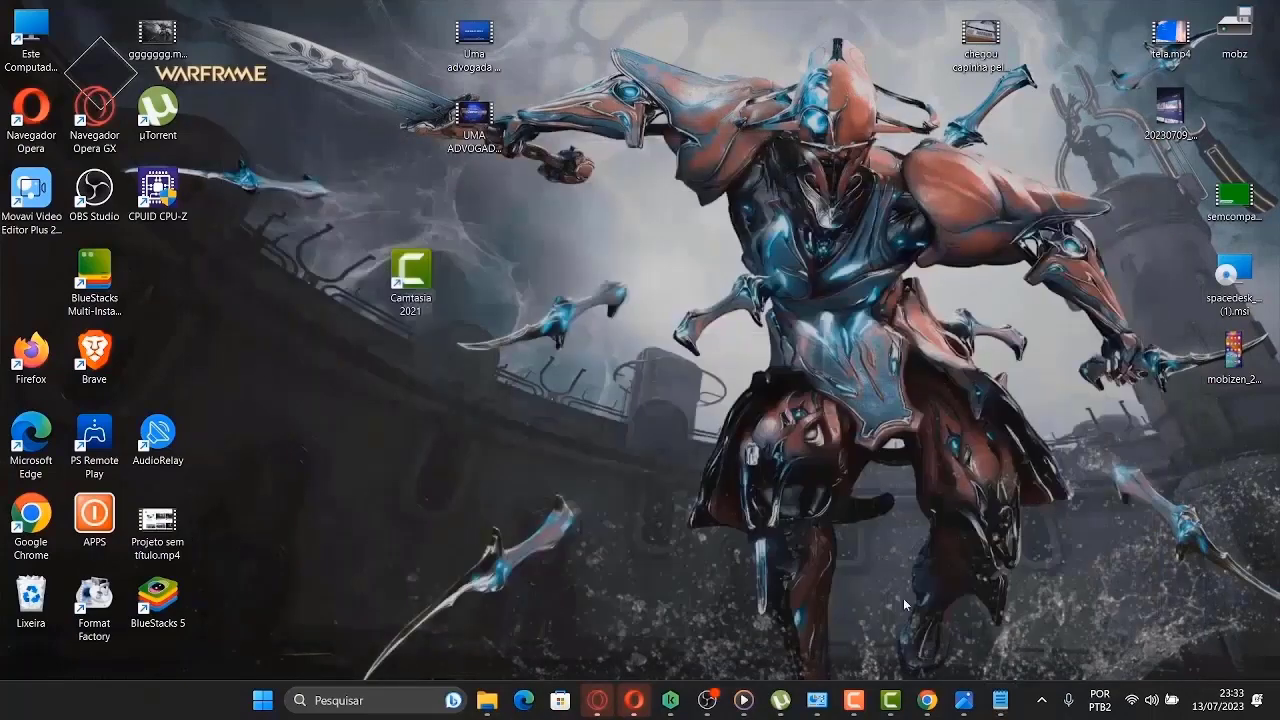
{"action": "left_click", "coordinate": [928, 702]}
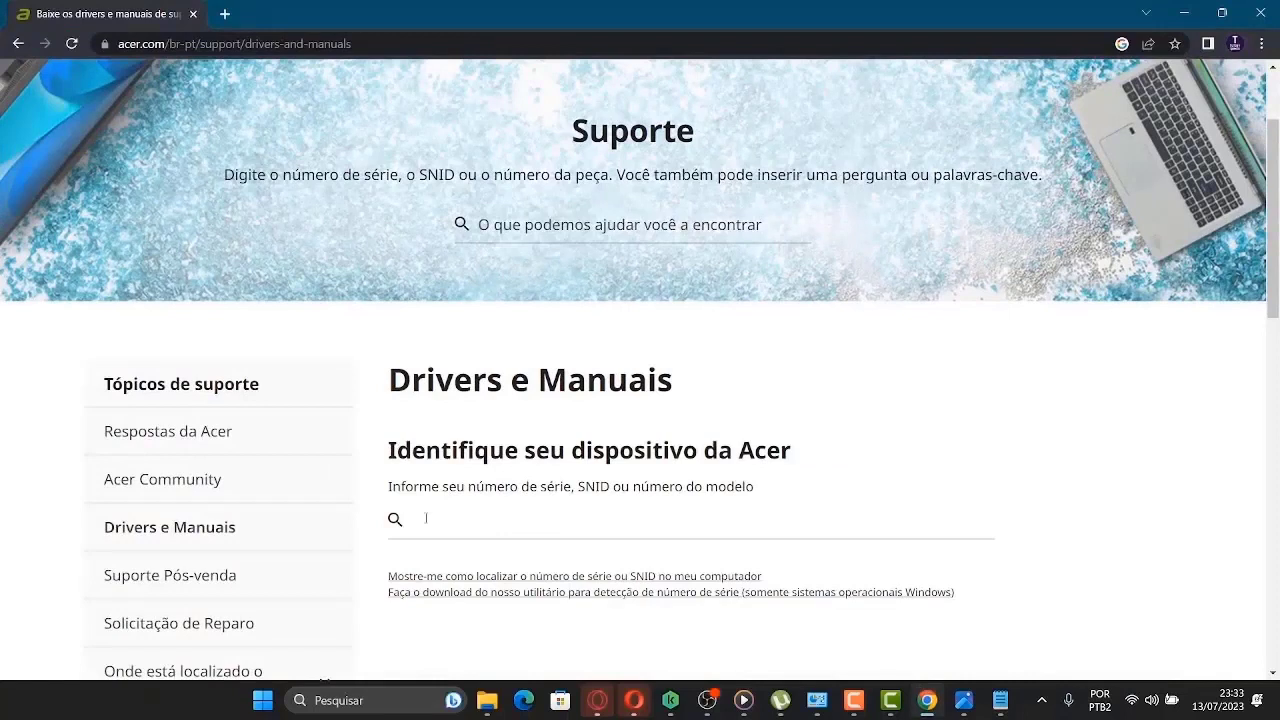
{"action": "key", "text": "ctrl+v"}
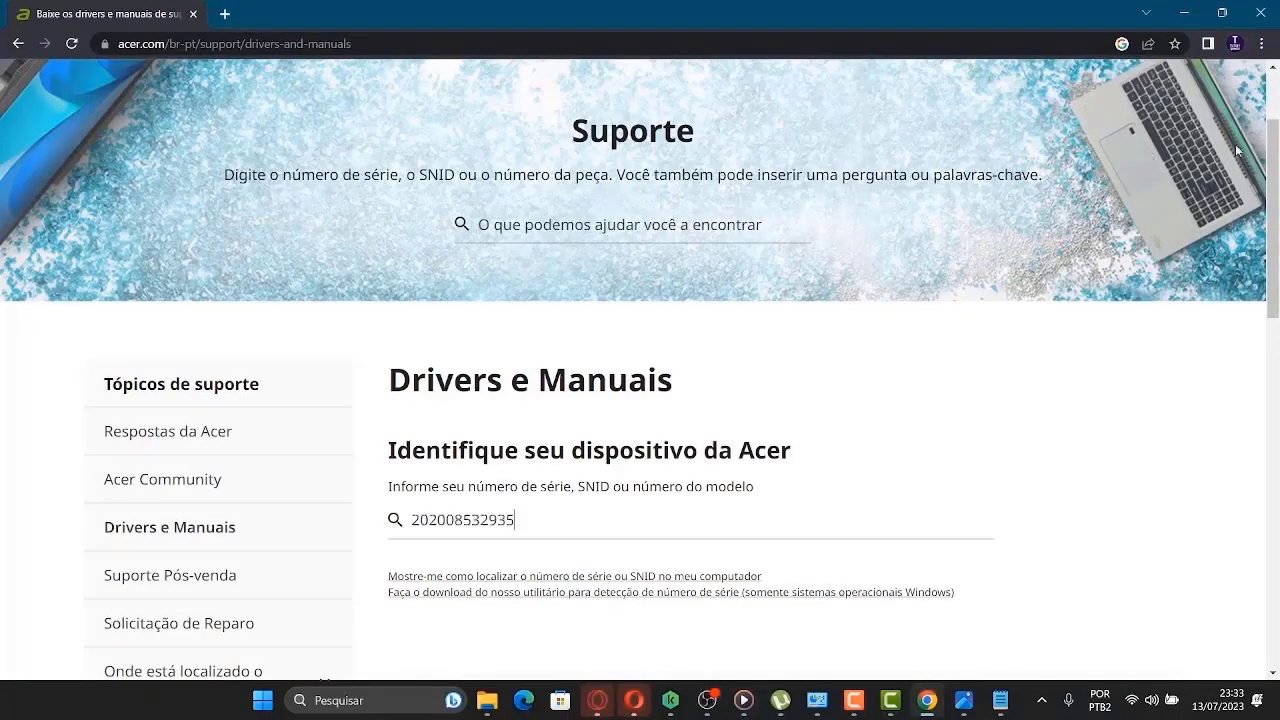
{"action": "left_click", "coordinate": [395, 521]}
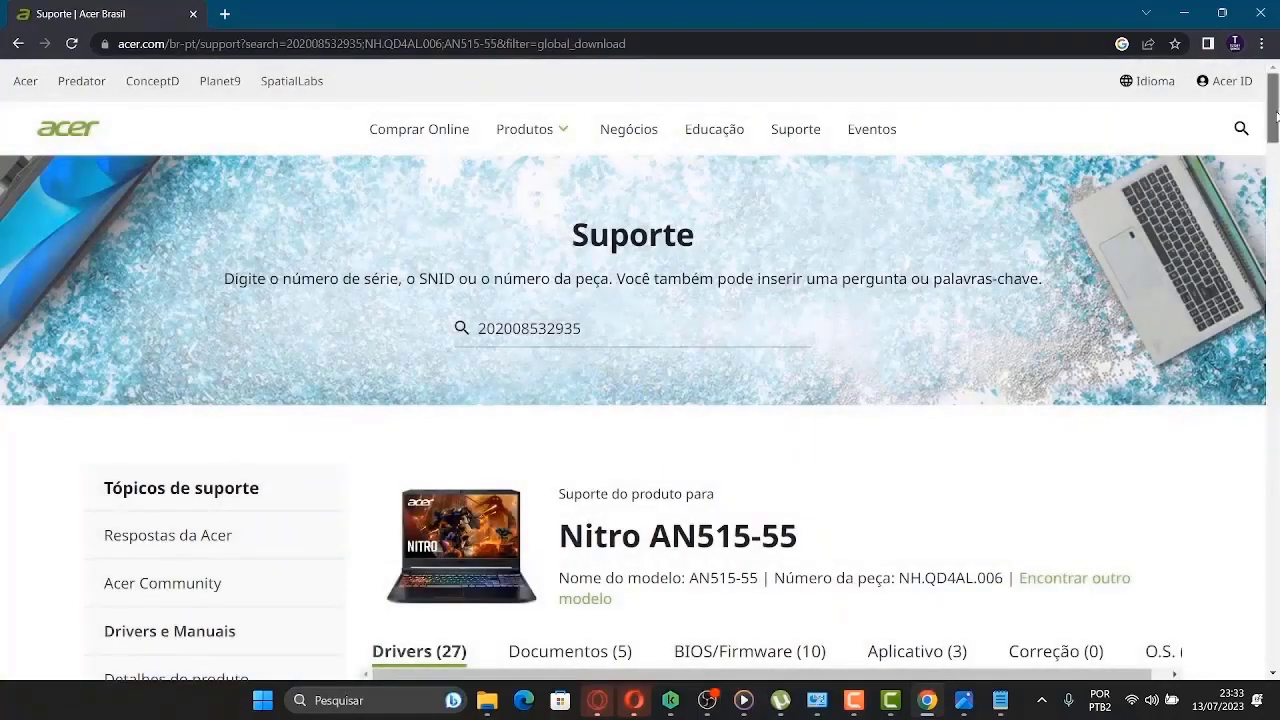
- Download the Realtek Audio Driver 6.0.9180.1 and Audio Console Driver 1.25.247.0 from the Nitro AN515-55 driver list
{"action": "scroll", "coordinate": [1275, 150], "scroll_direction": "down", "scroll_amount": 2}
{"action": "left_click_drag", "start_coordinate": [1274, 140], "coordinate": [1276, 180]}
{"action": "scroll", "coordinate": [845, 265], "scroll_direction": "down", "scroll_amount": 3}
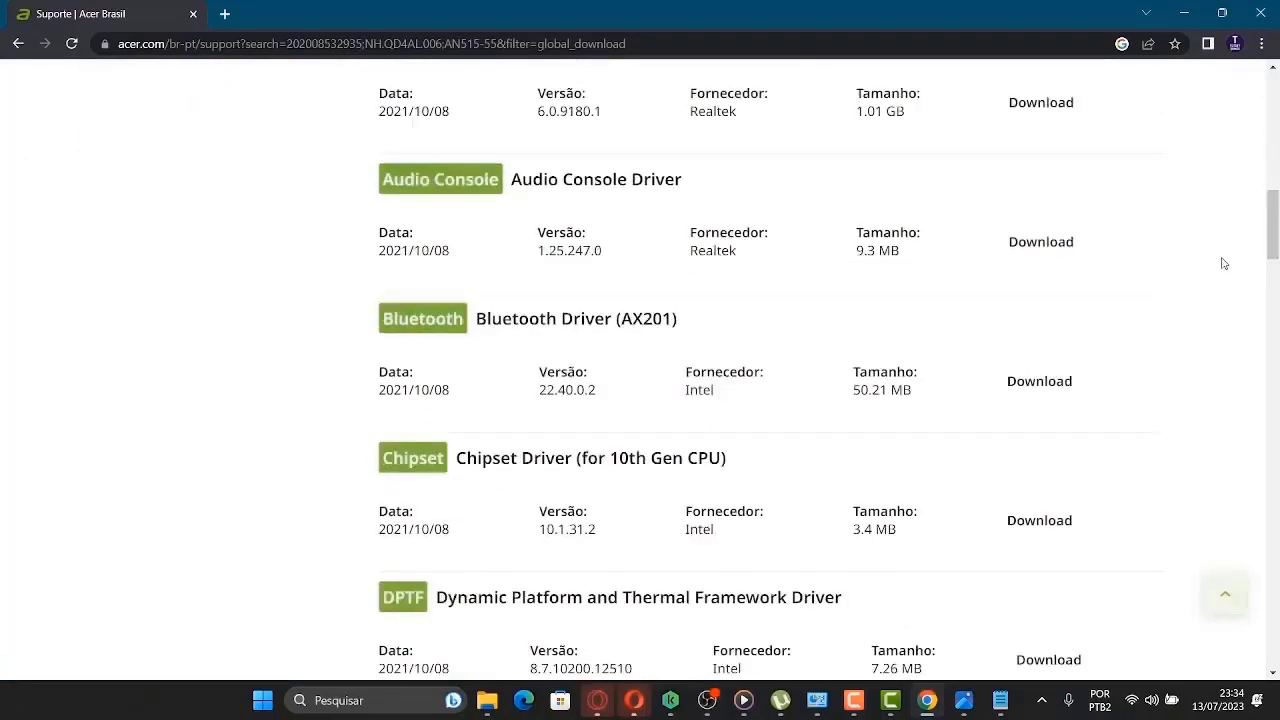
{"action": "mouse_move", "coordinate": [1276, 223]}
{"action": "left_mouse_down"}
{"action": "mouse_move", "coordinate": [1276, 178]}
{"action": "mouse_move", "coordinate": [1276, 205]}
{"action": "left_mouse_up"}
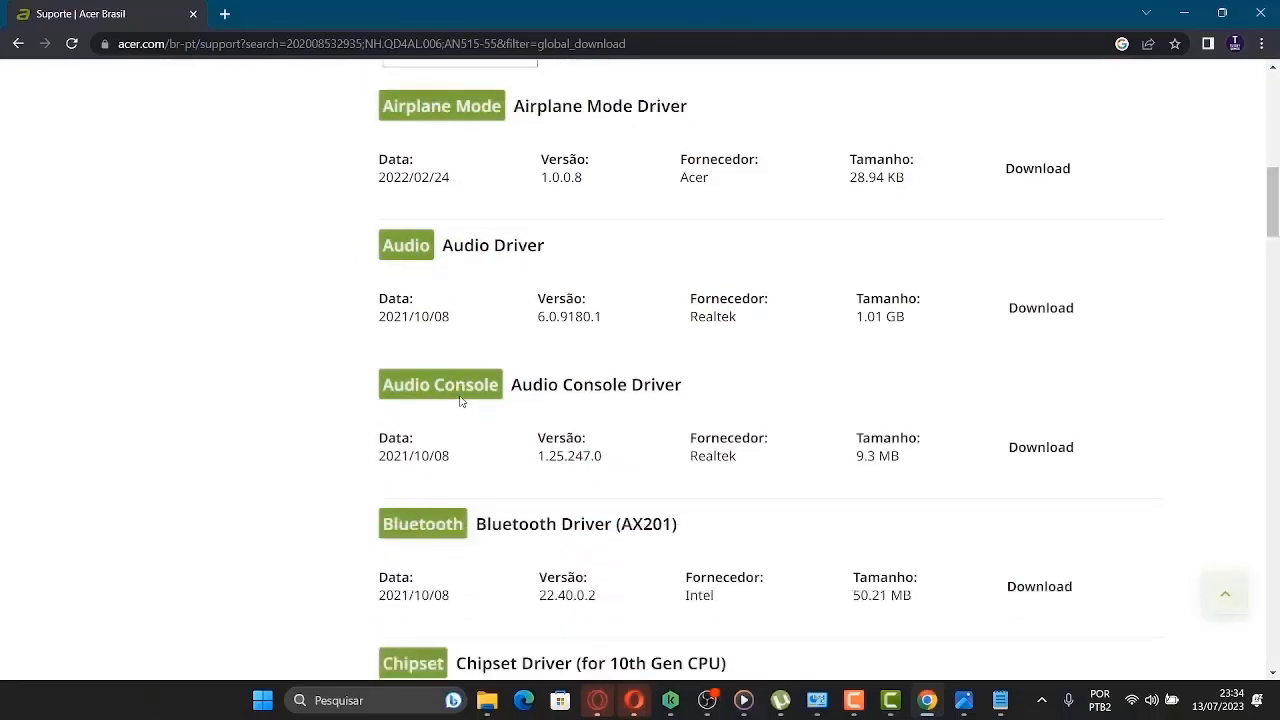
{"action": "left_click", "coordinate": [1043, 309]}
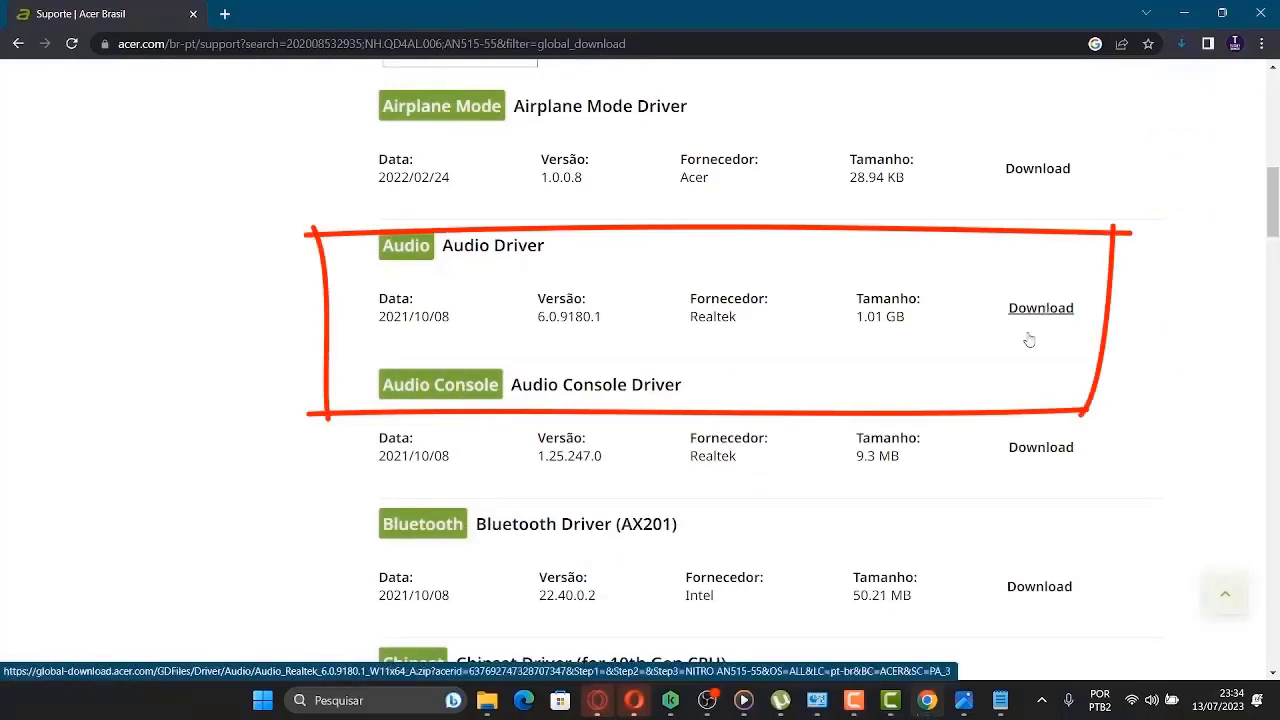
{"action": "left_click", "coordinate": [1050, 452]}
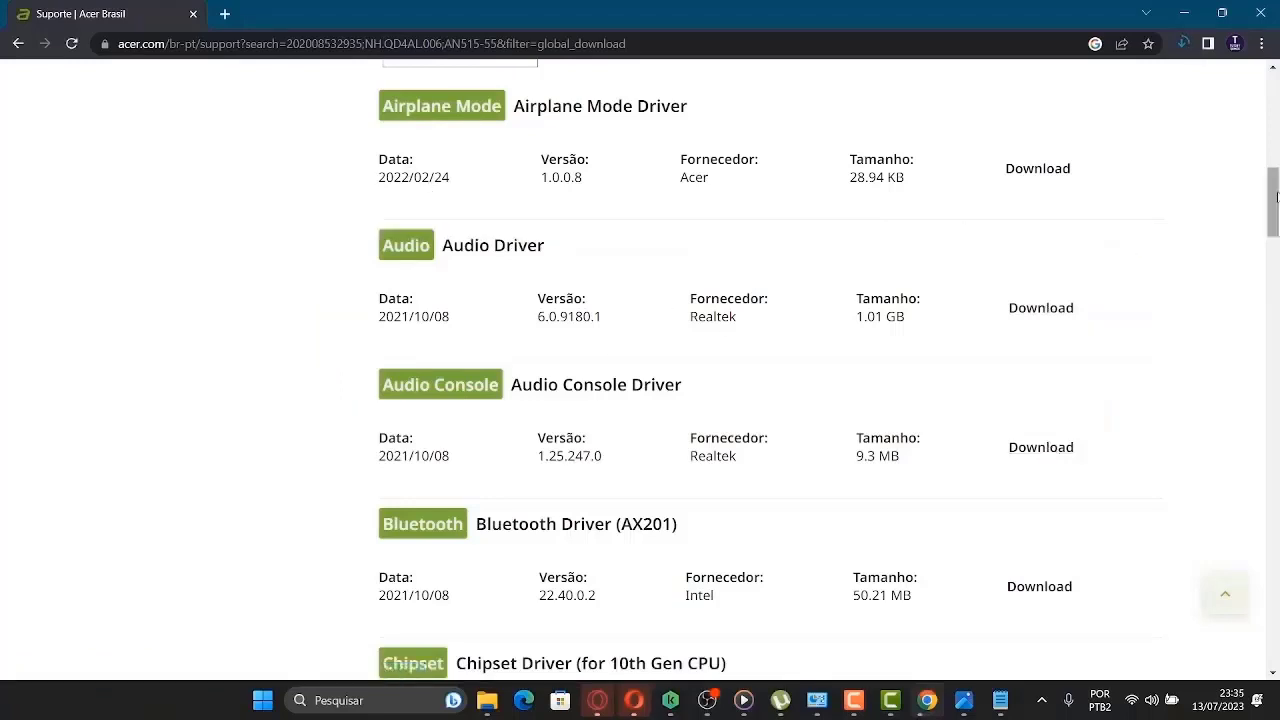
- Open the downloaded Audio_Realtek_6.0.9180.1_W11x64_A.zip in WinRAR, extract it to Área de Trabalho and close the archive
{"action": "left_click_drag", "start_coordinate": [1273, 203], "coordinate": [1273, 121]}
{"action": "left_click", "coordinate": [1182, 44]}
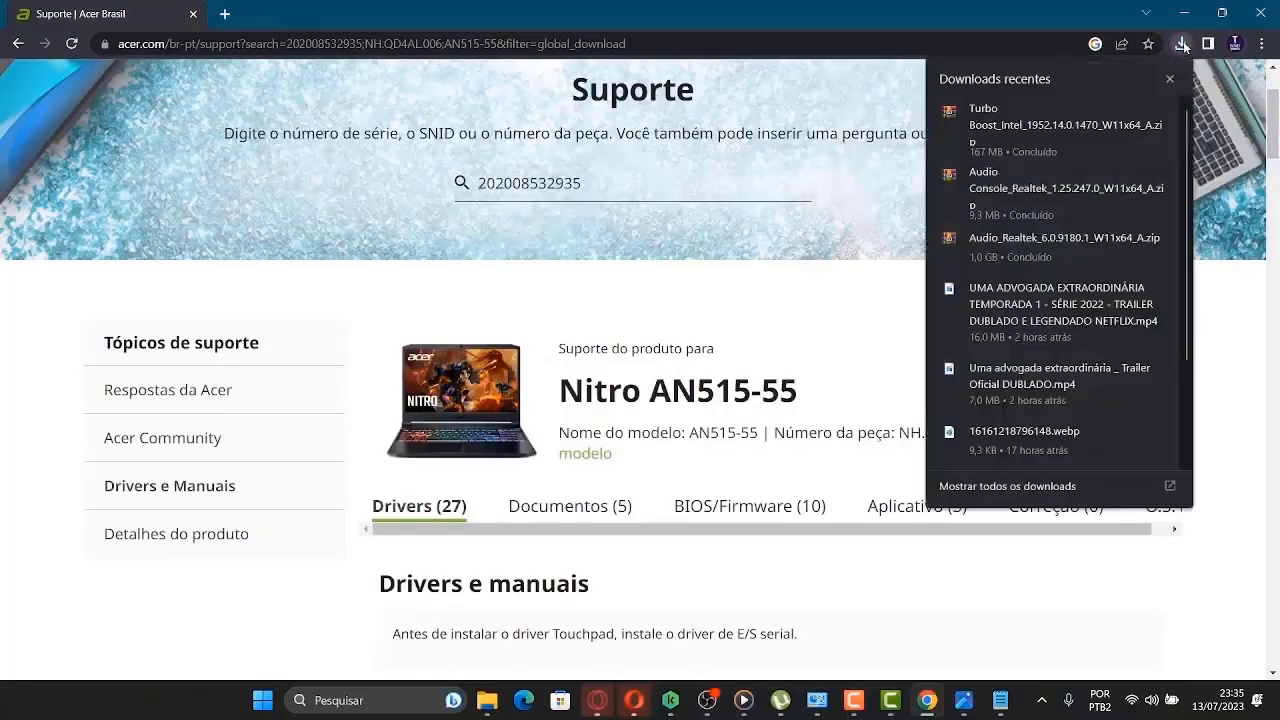
{"action": "left_click", "coordinate": [1032, 252]}
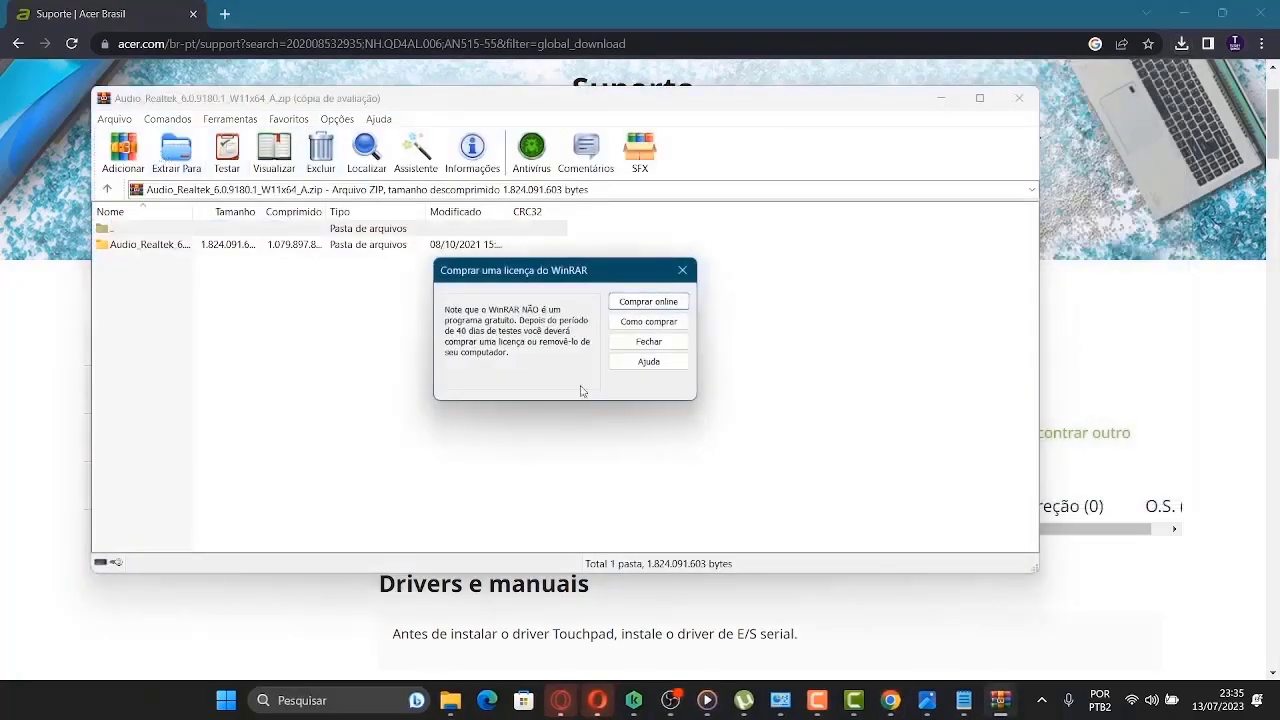
{"action": "left_click", "coordinate": [682, 270]}
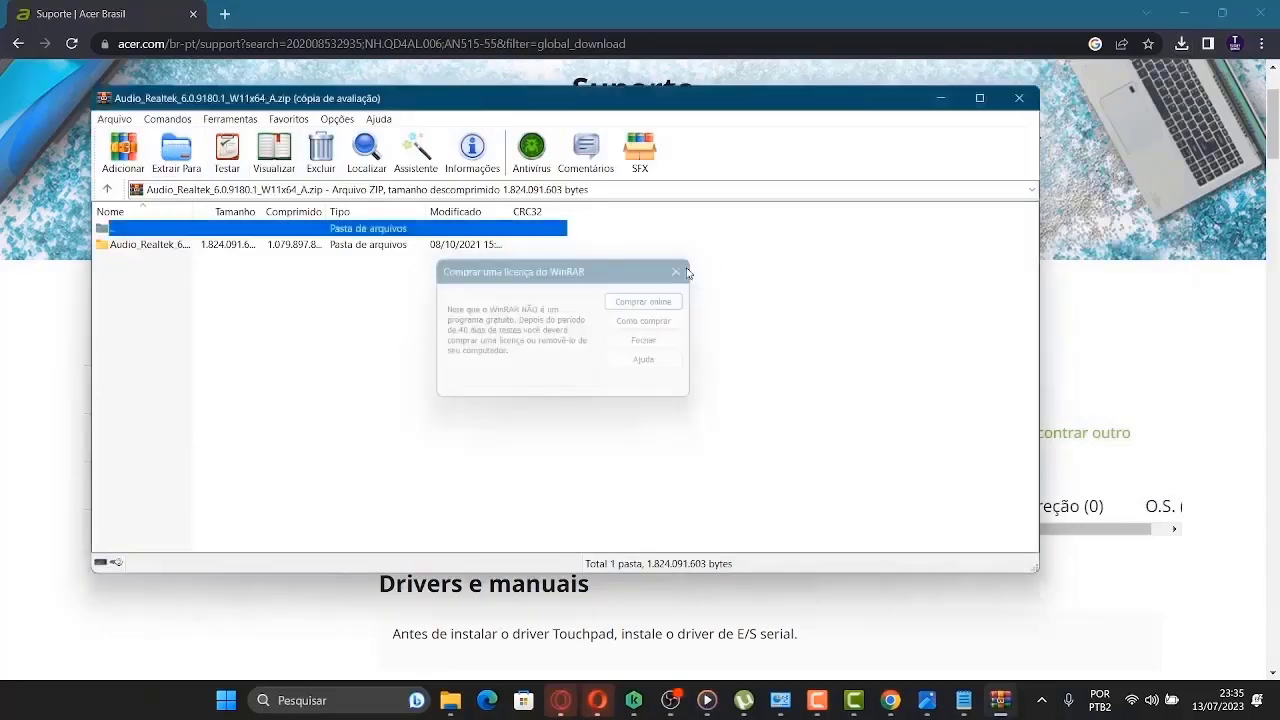
{"action": "left_click", "coordinate": [176, 150]}
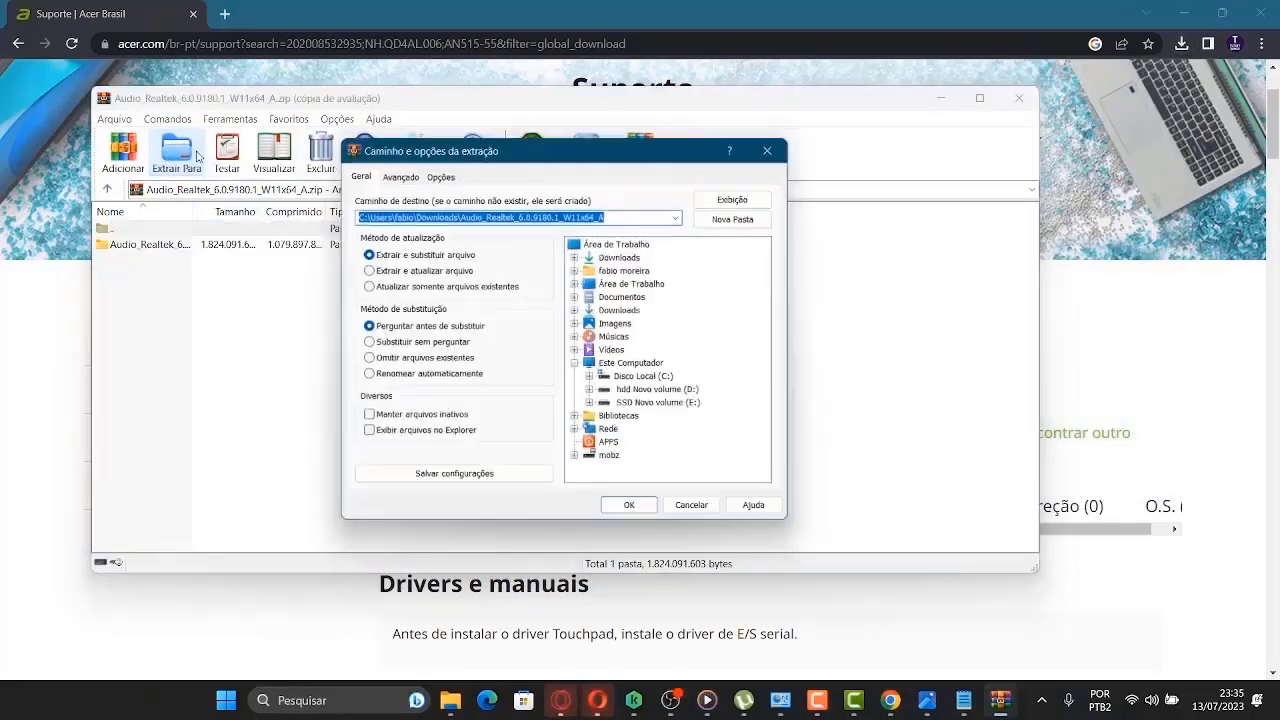
{"action": "left_click", "coordinate": [610, 244]}
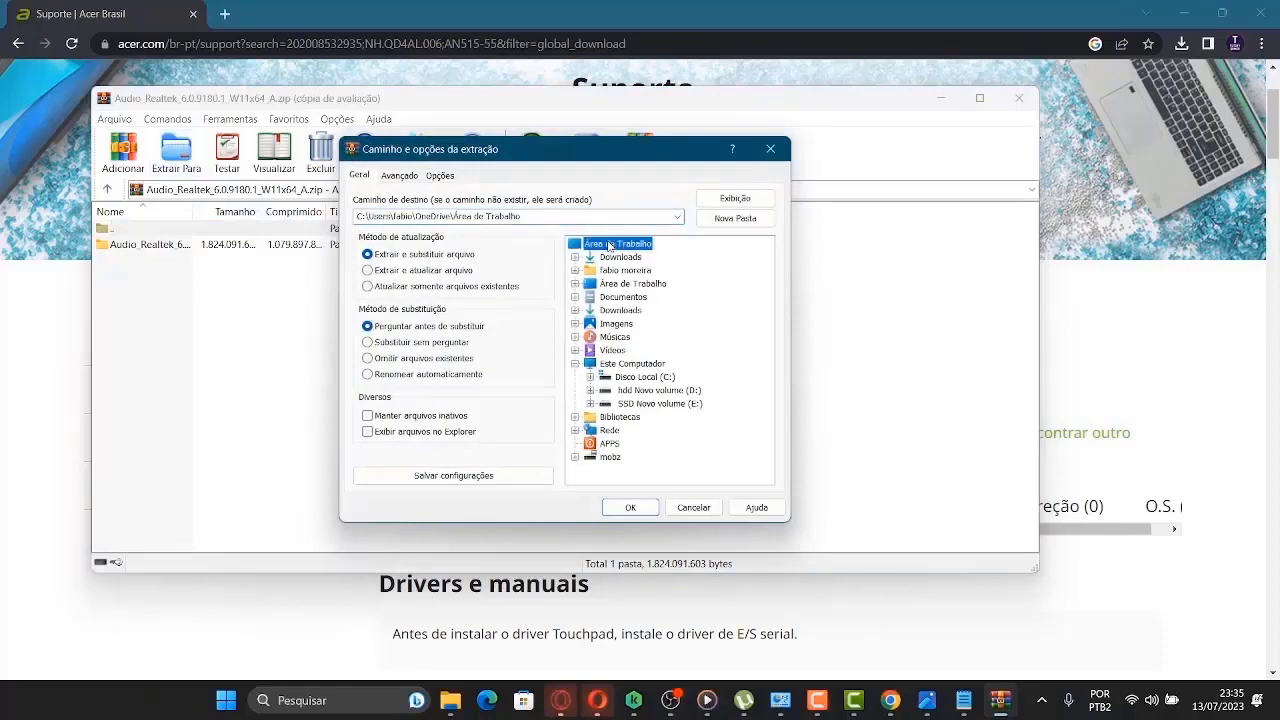
{"action": "left_click", "coordinate": [627, 508]}
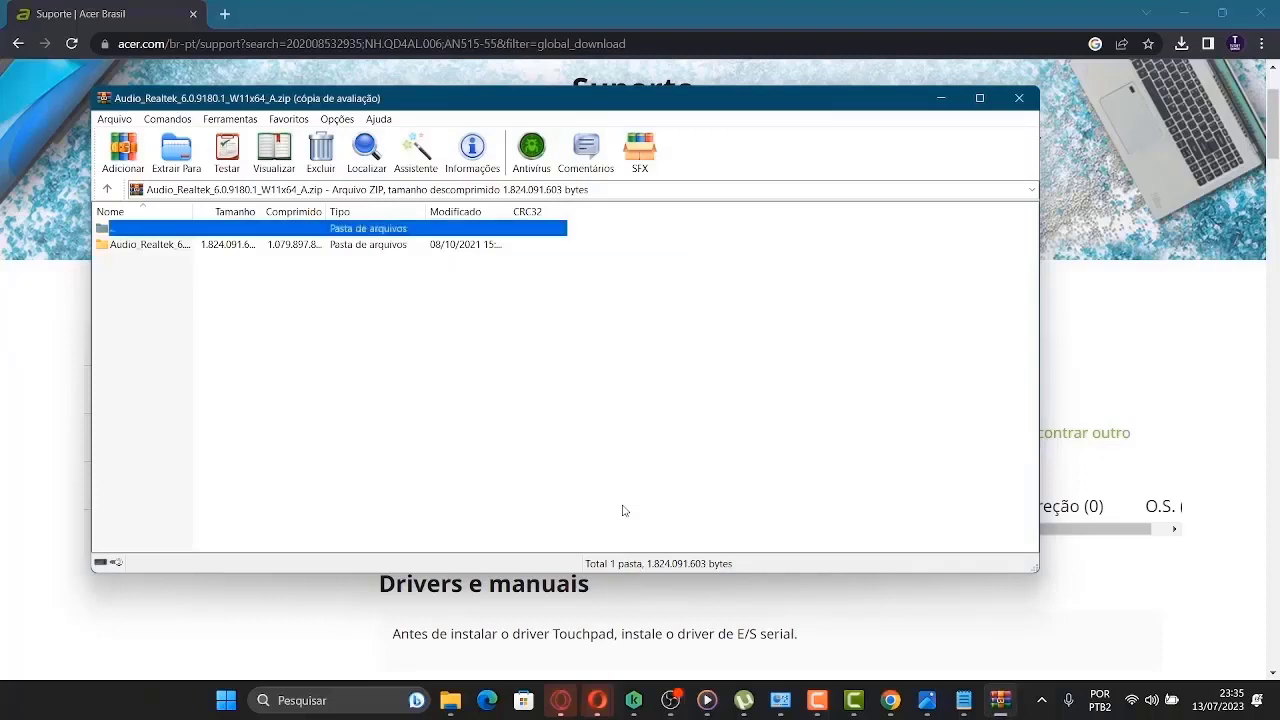
{"action": "left_click", "coordinate": [1020, 98]}
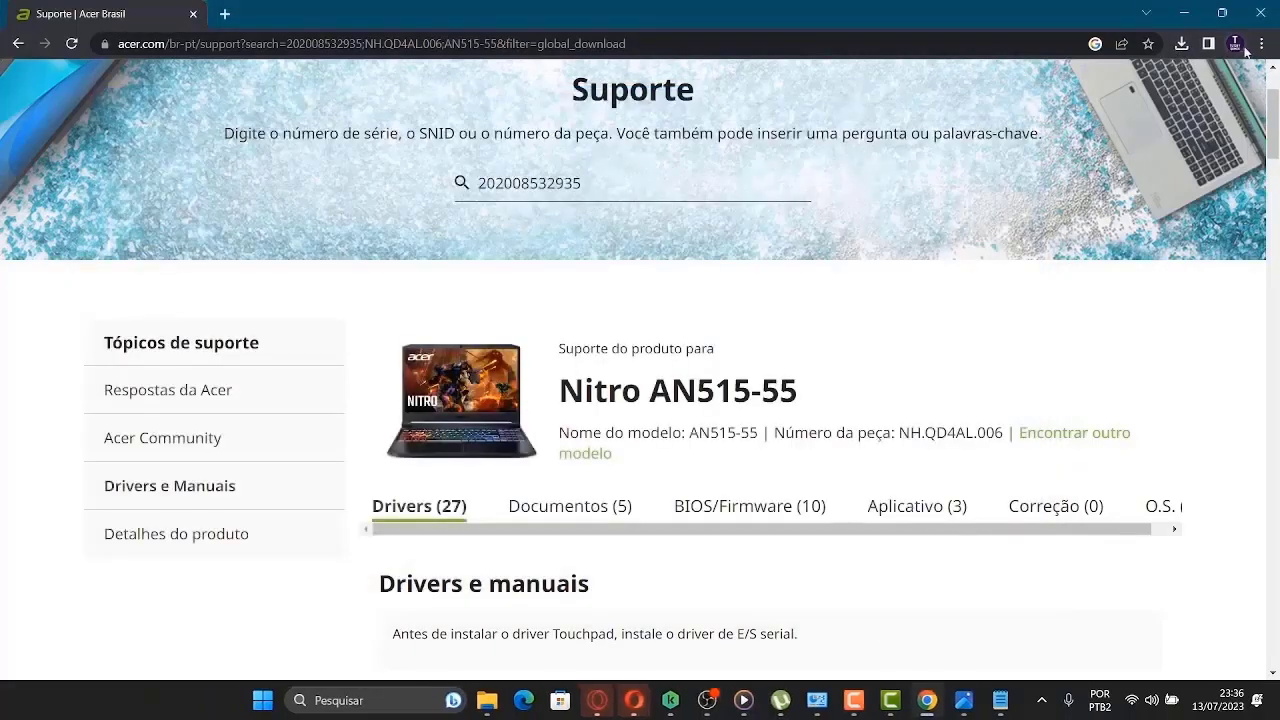
- Open the downloaded Audio Console_Realtek_1.25.247.0_W11x64_A.zip in WinRAR, extract it to Área de Trabalho and close the archive
{"action": "left_click", "coordinate": [1181, 45]}
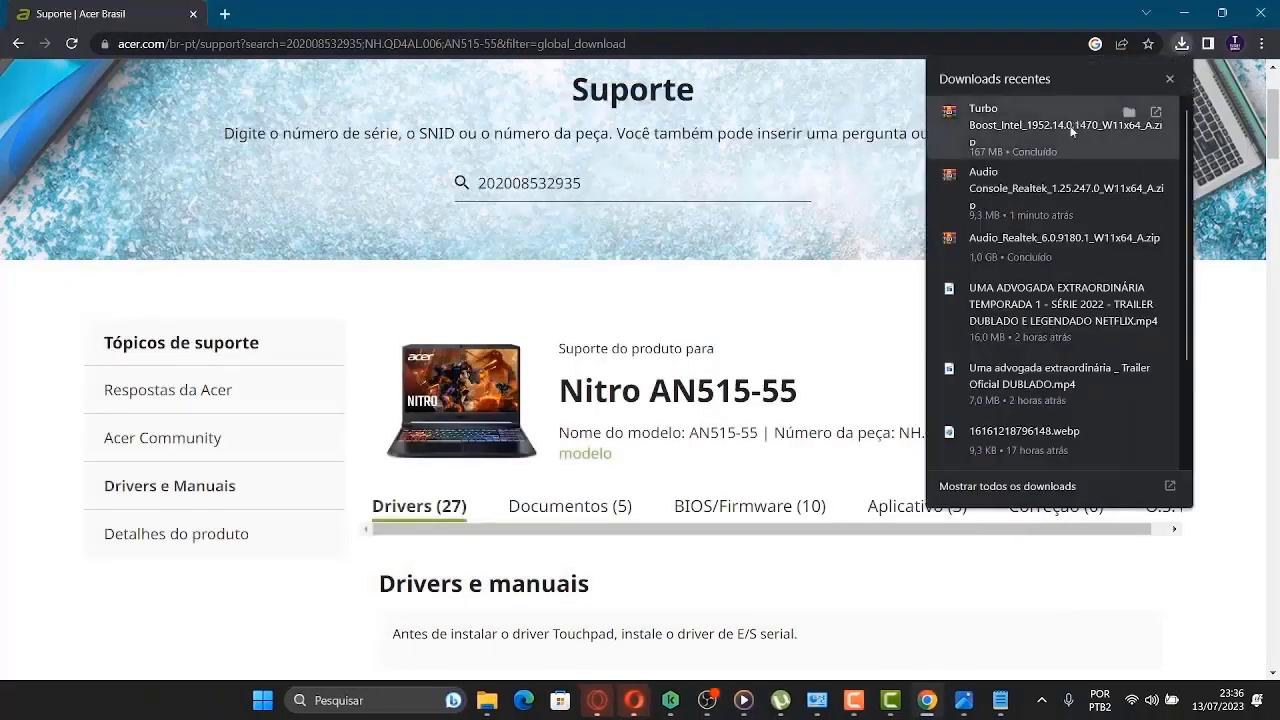
{"action": "left_click", "coordinate": [1031, 185]}
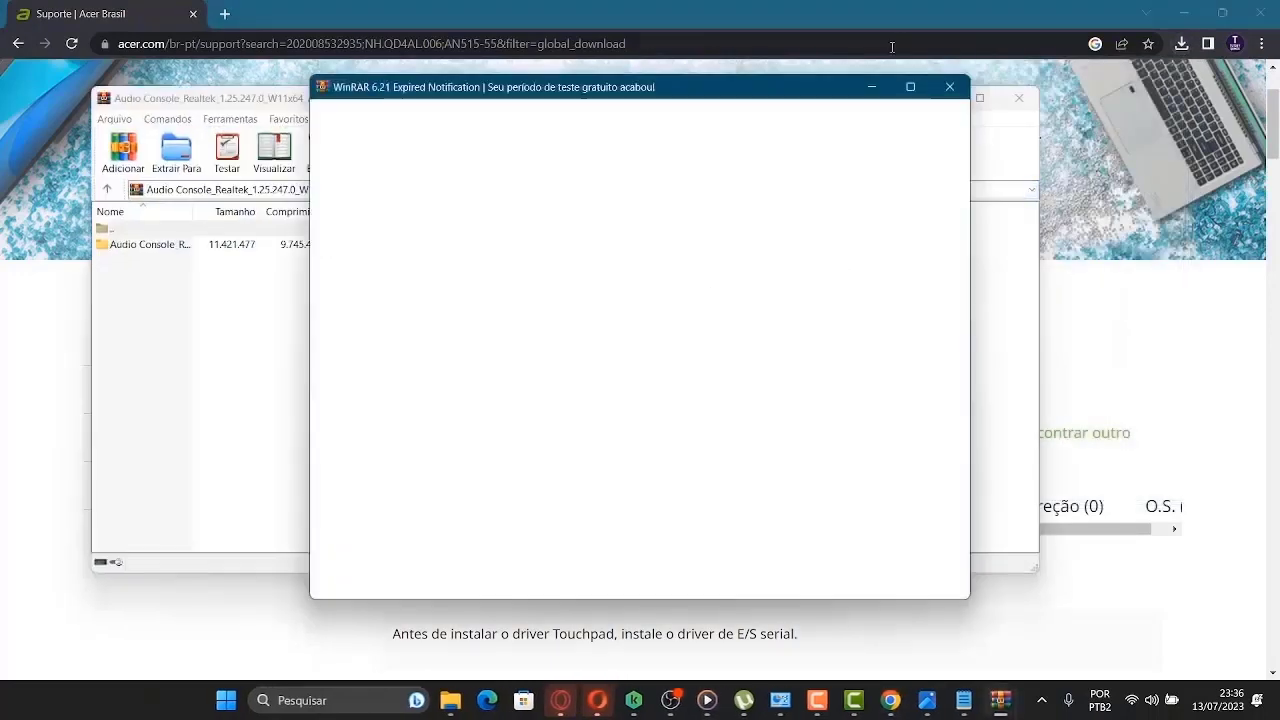
{"action": "left_click", "coordinate": [950, 88]}
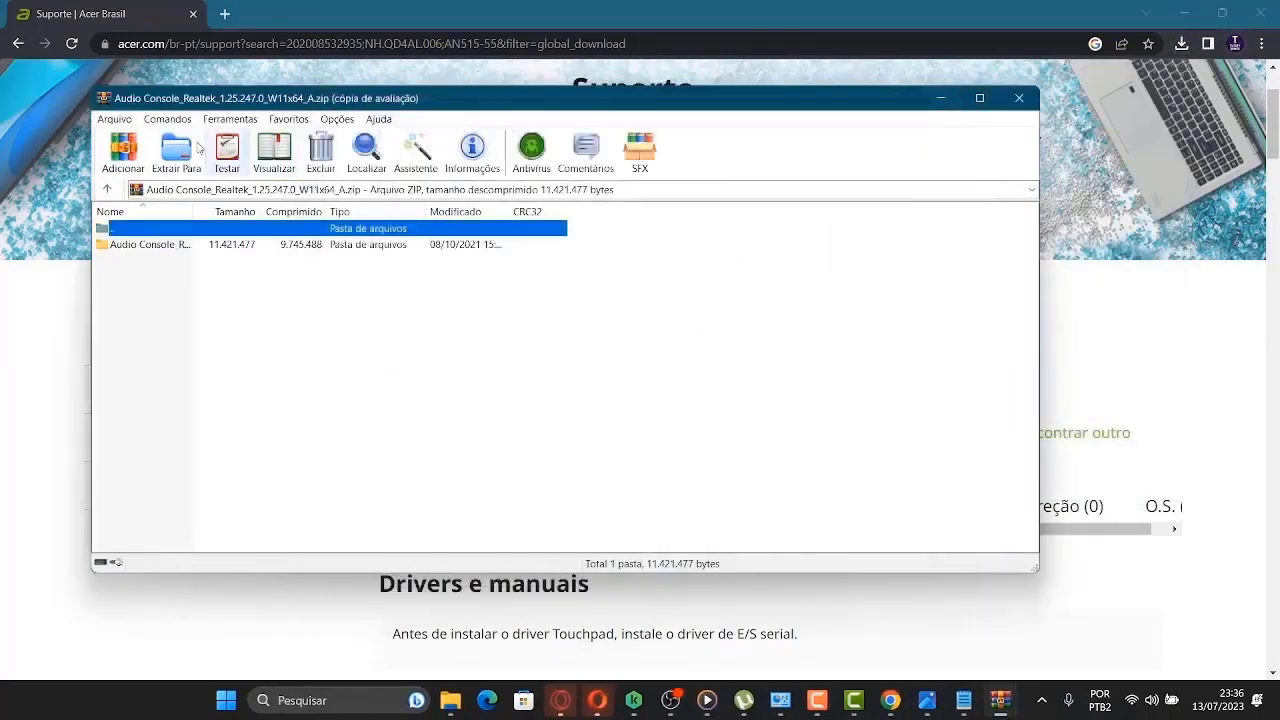
{"action": "left_click", "coordinate": [175, 155]}
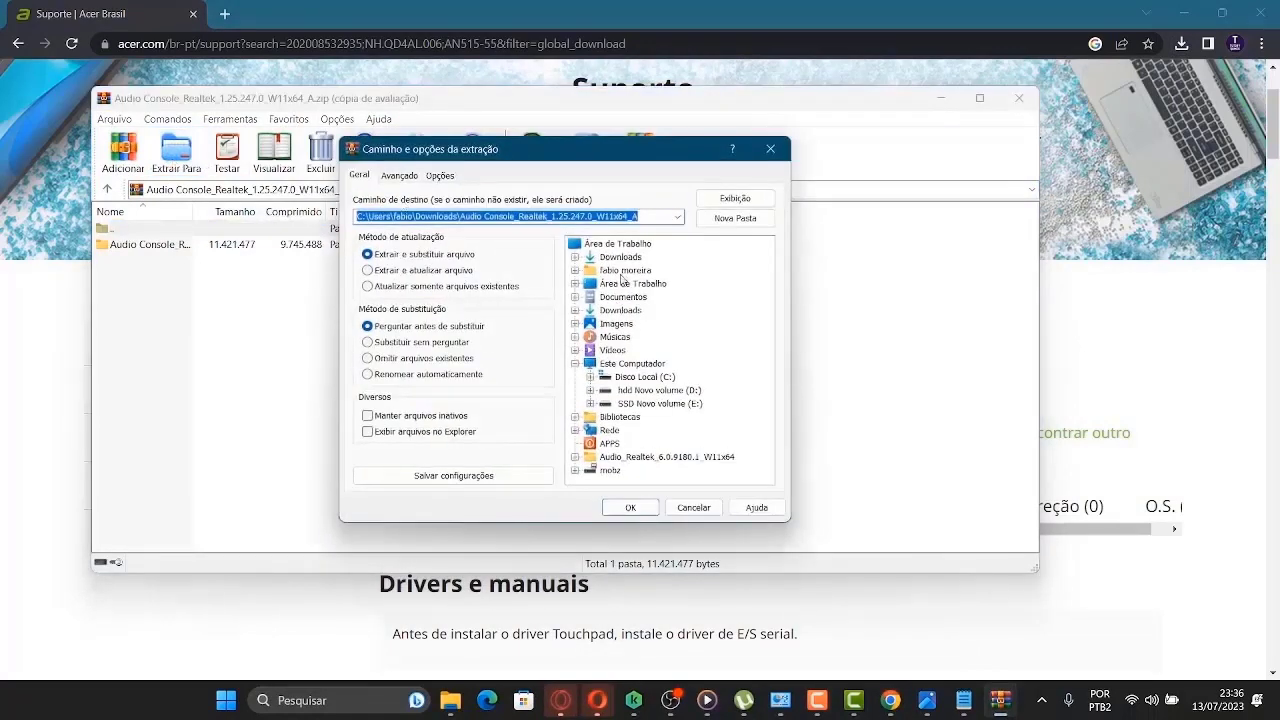
{"action": "left_click", "coordinate": [630, 246]}
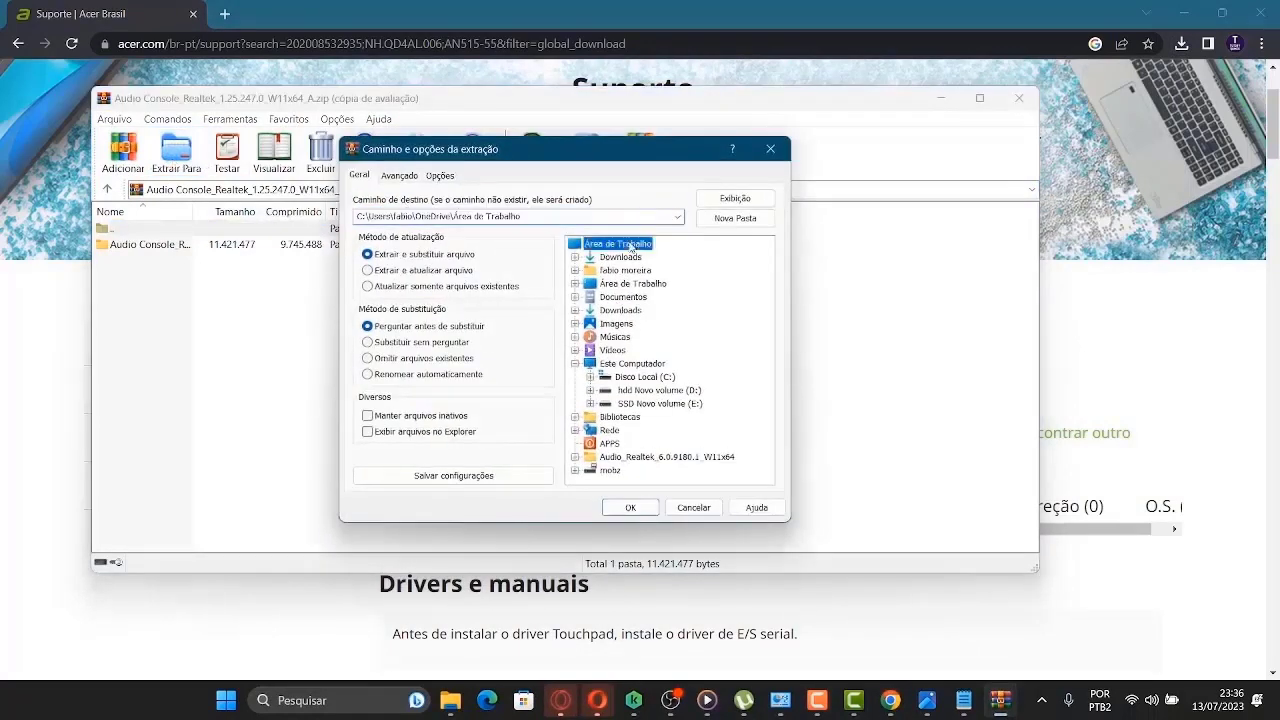
{"action": "left_click", "coordinate": [624, 510]}
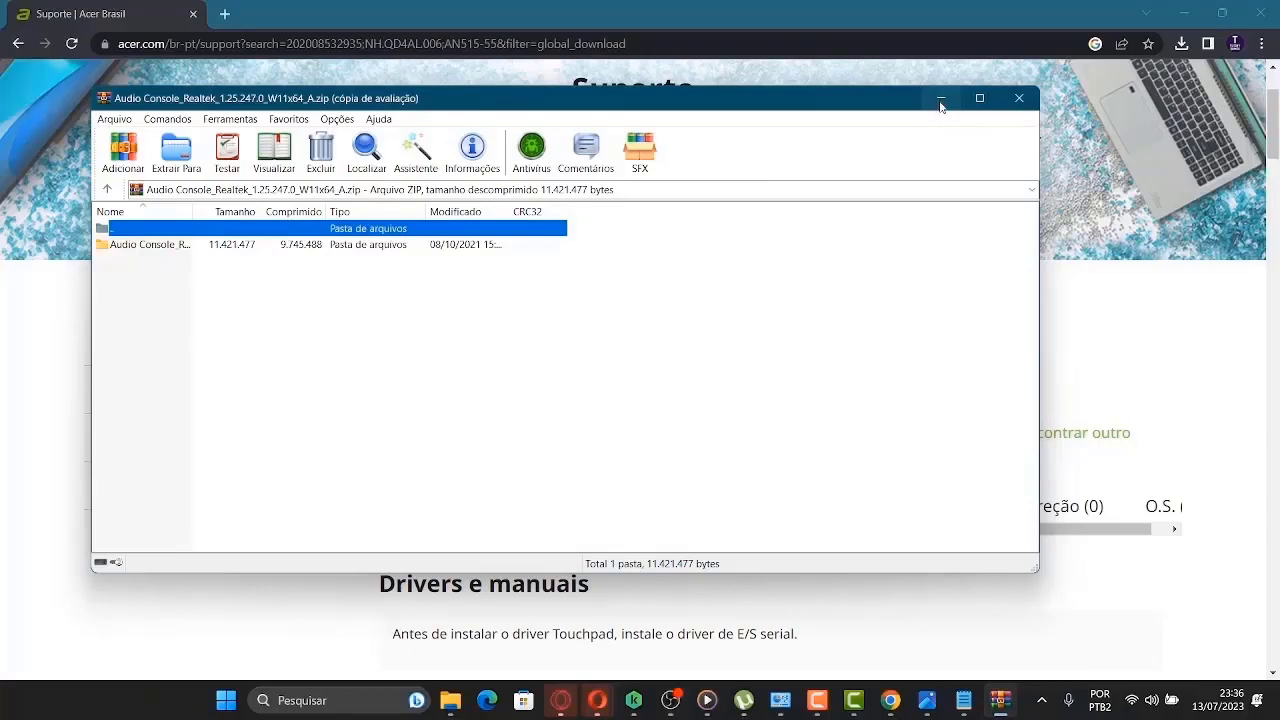
{"action": "left_click", "coordinate": [1021, 101]}
- Minimize Chrome and rearrange the desktop, placing Camtasia 2021 among the other shortcuts and the two extracted Realtek folders in the open middle area
{"action": "left_click", "coordinate": [1182, 12]}
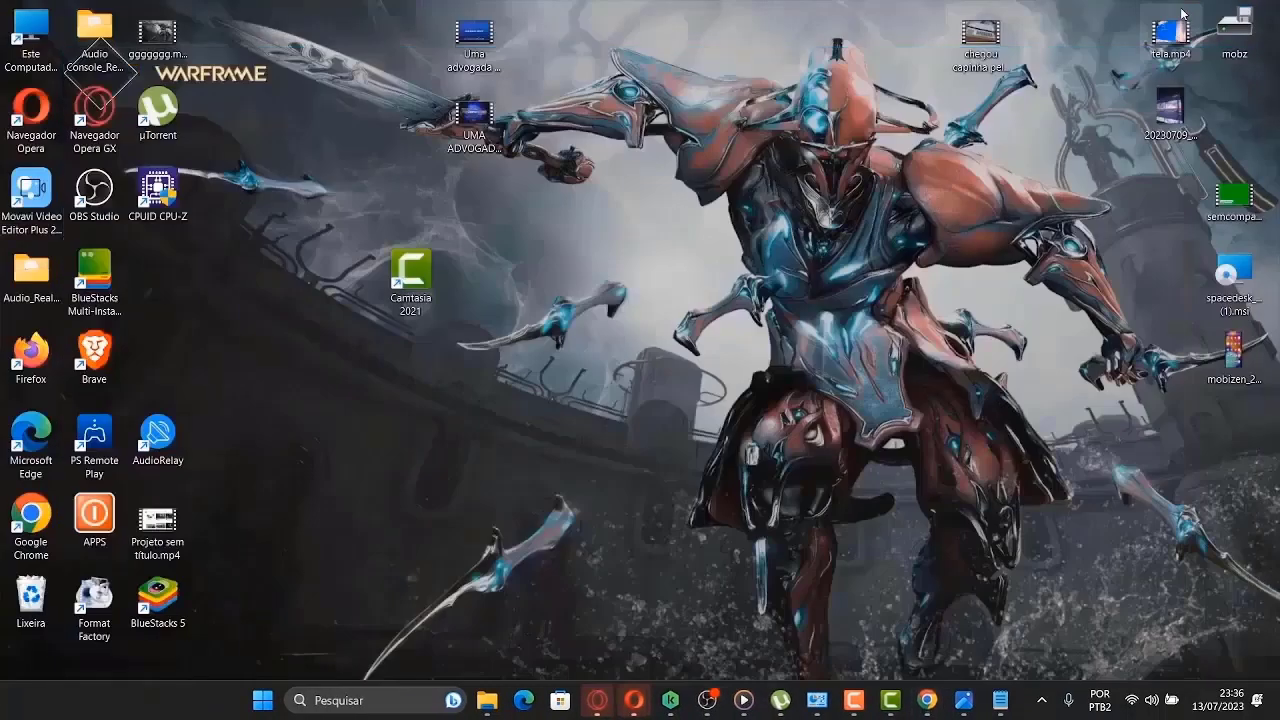
{"action": "left_click_drag", "start_coordinate": [420, 278], "coordinate": [182, 274]}
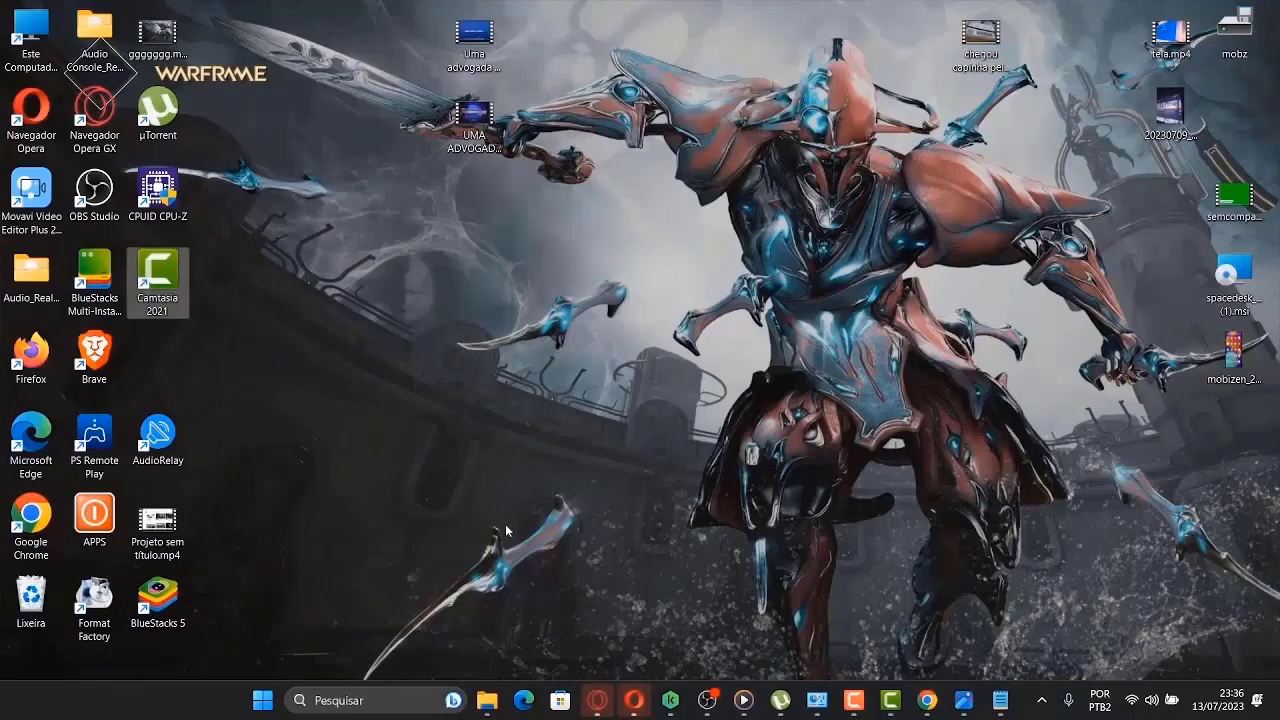
{"action": "left_click_drag", "start_coordinate": [37, 278], "coordinate": [558, 360]}
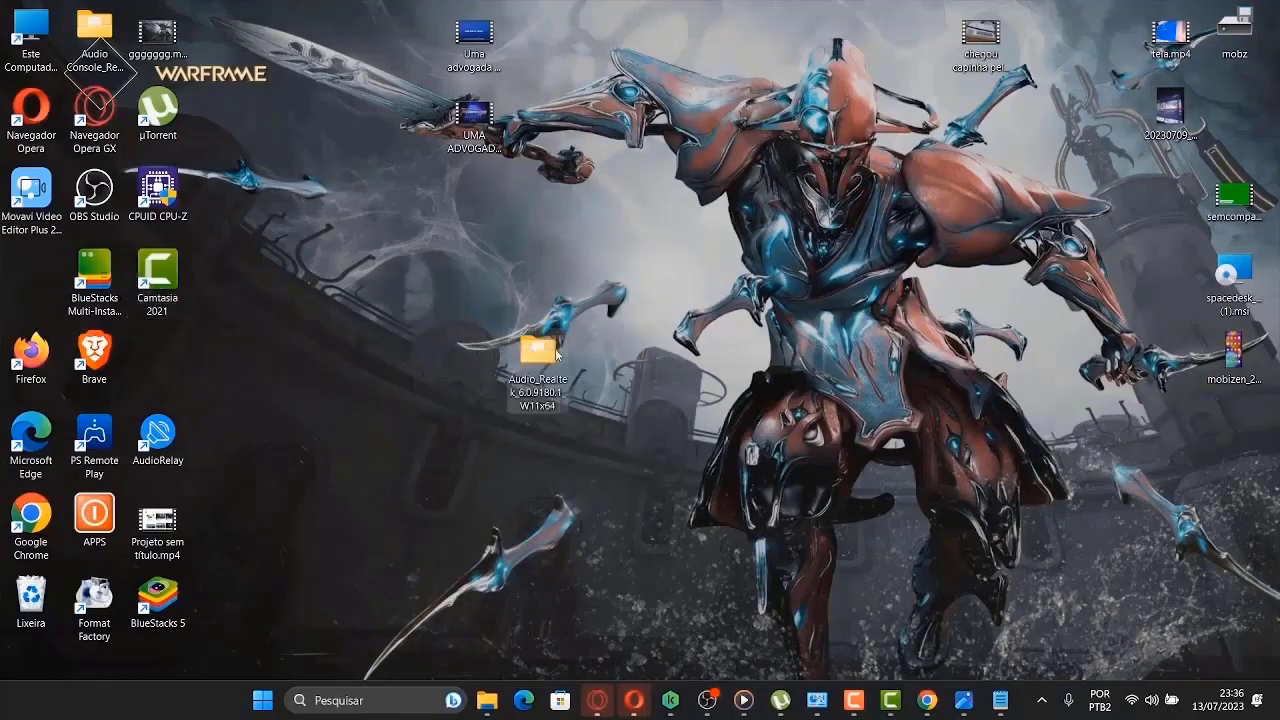
{"action": "left_click_drag", "start_coordinate": [95, 30], "coordinate": [470, 350]}
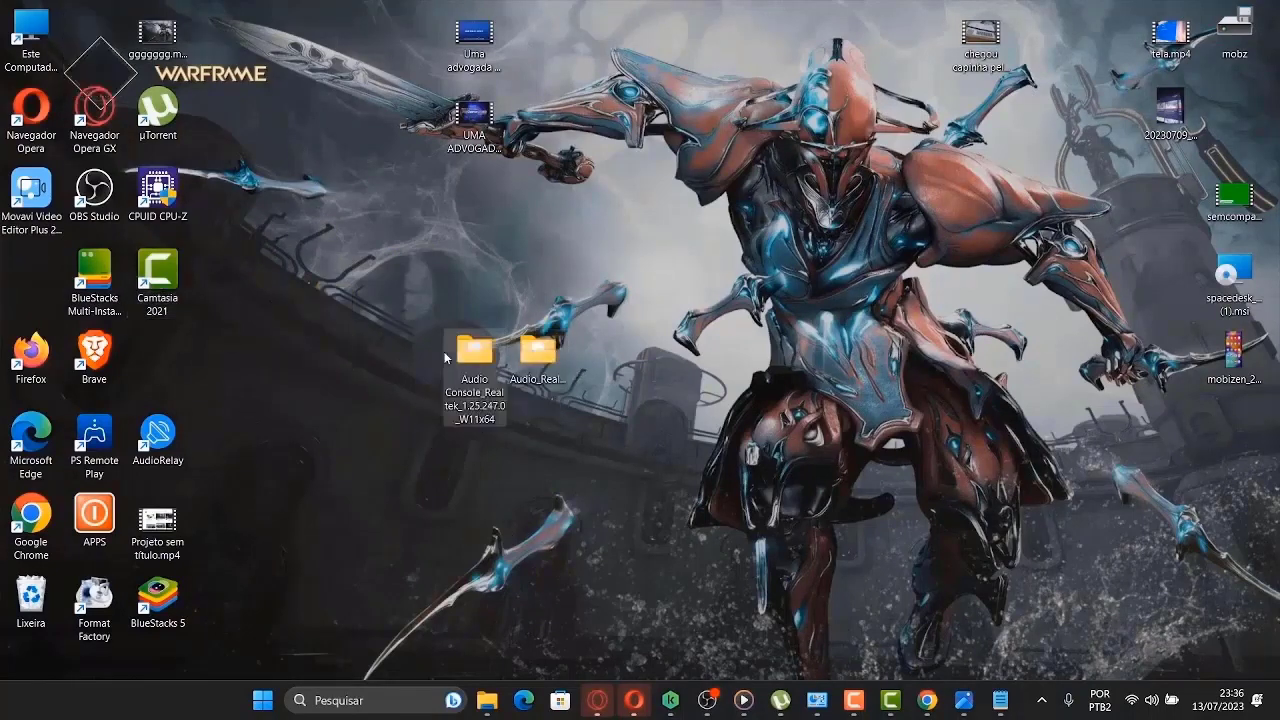
{"action": "left_click_drag", "start_coordinate": [558, 356], "coordinate": [691, 381]}
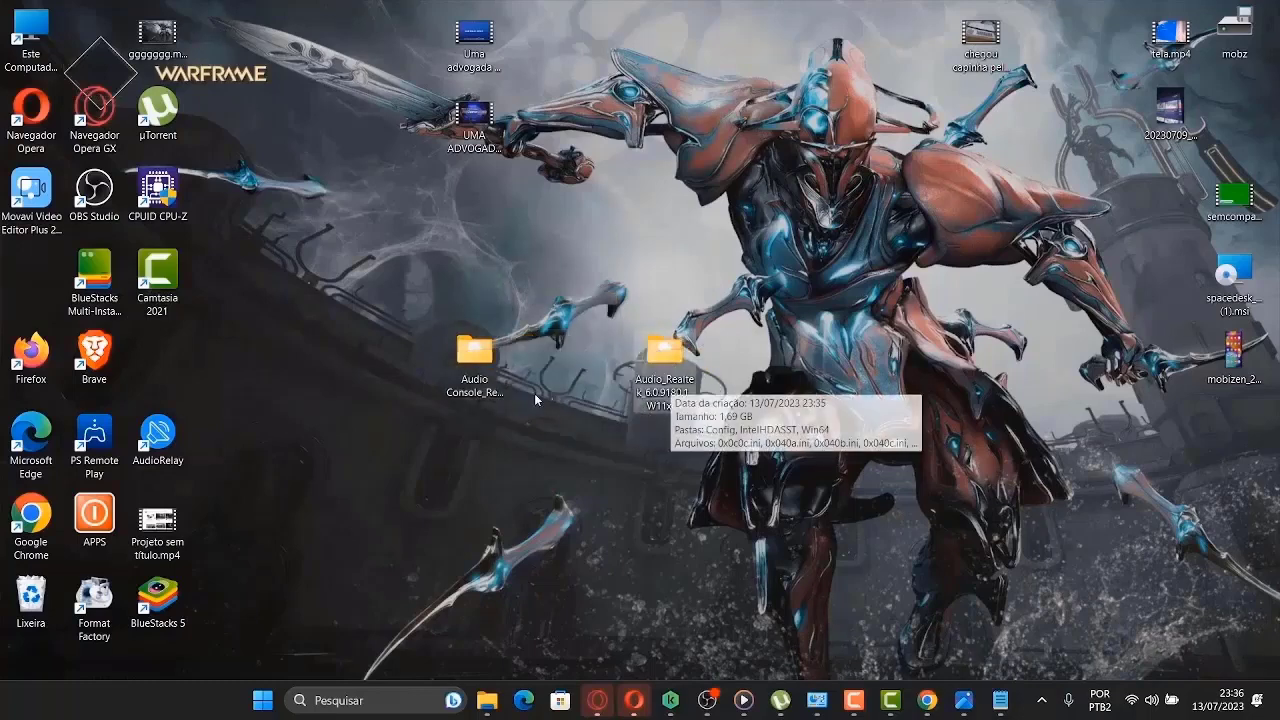
{"action": "mouse_move", "coordinate": [488, 362]}
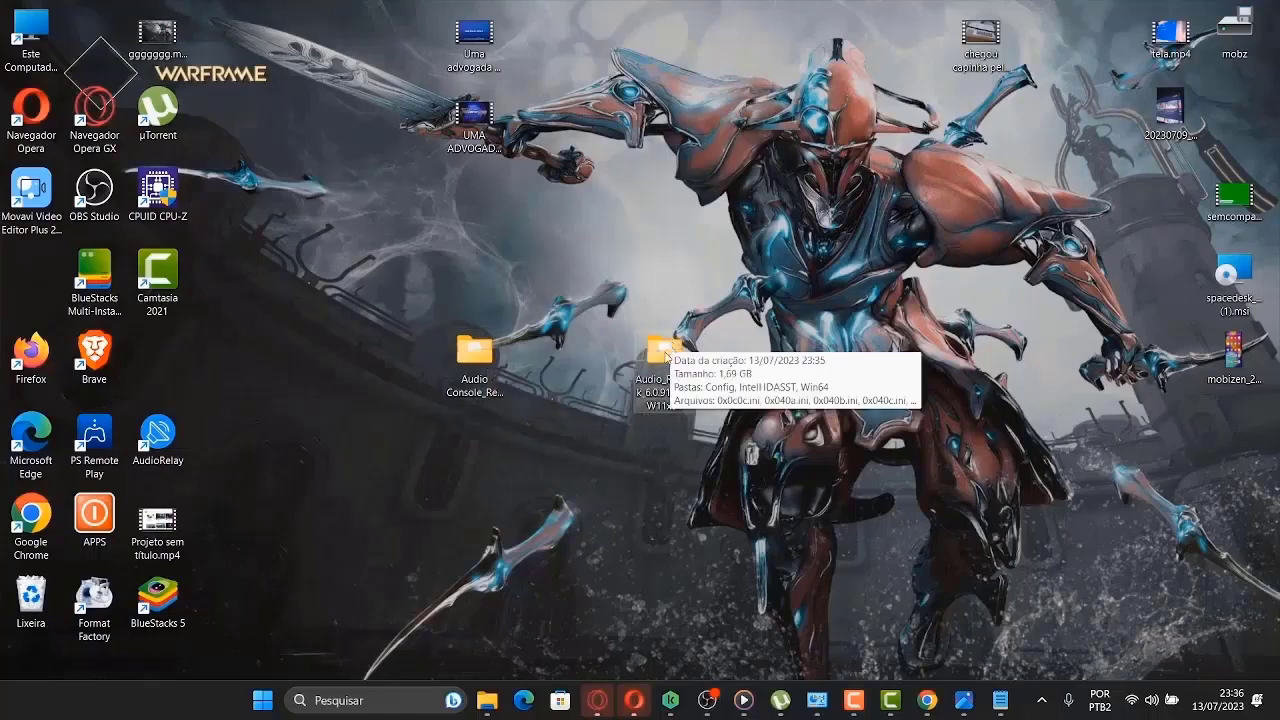
- Open the Audio_Realtek_6.0.9180.1_W11x64 folder and run Setup.exe to start the Realtek Audio Driver installation wizard
{"action": "double_click", "coordinate": [666, 352]}
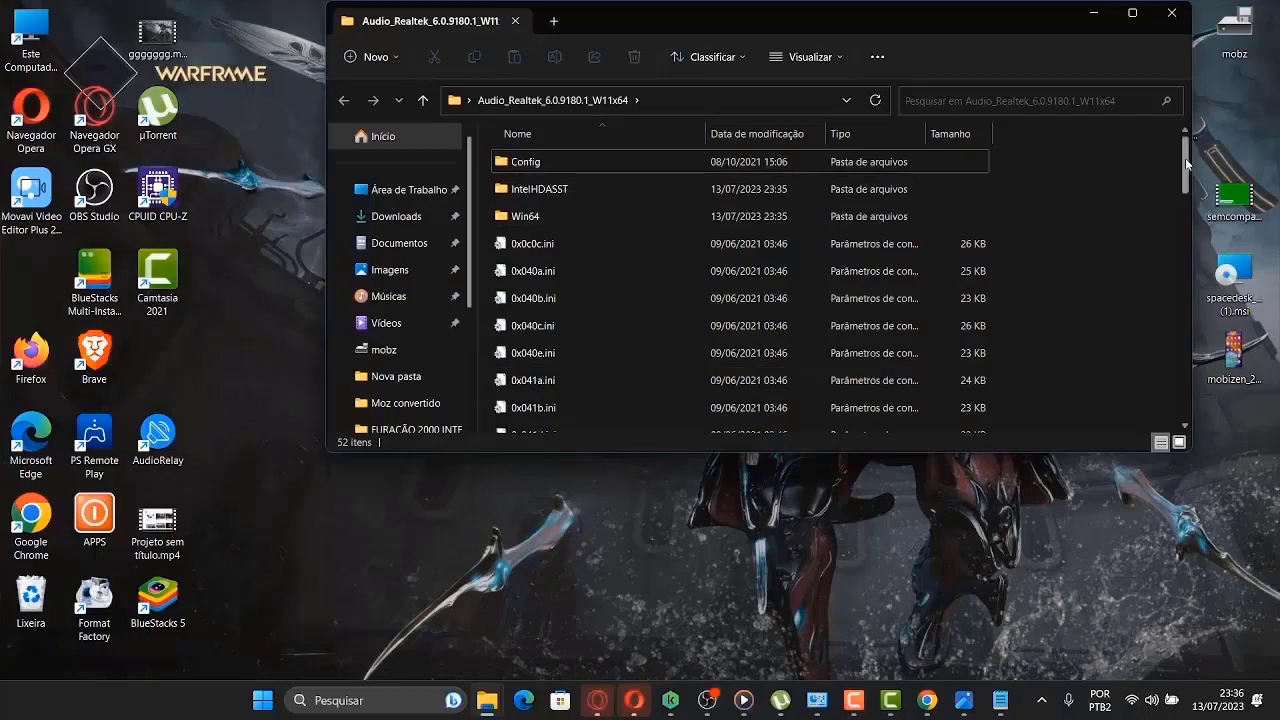
{"action": "left_click_drag", "start_coordinate": [1187, 163], "coordinate": [1219, 316]}
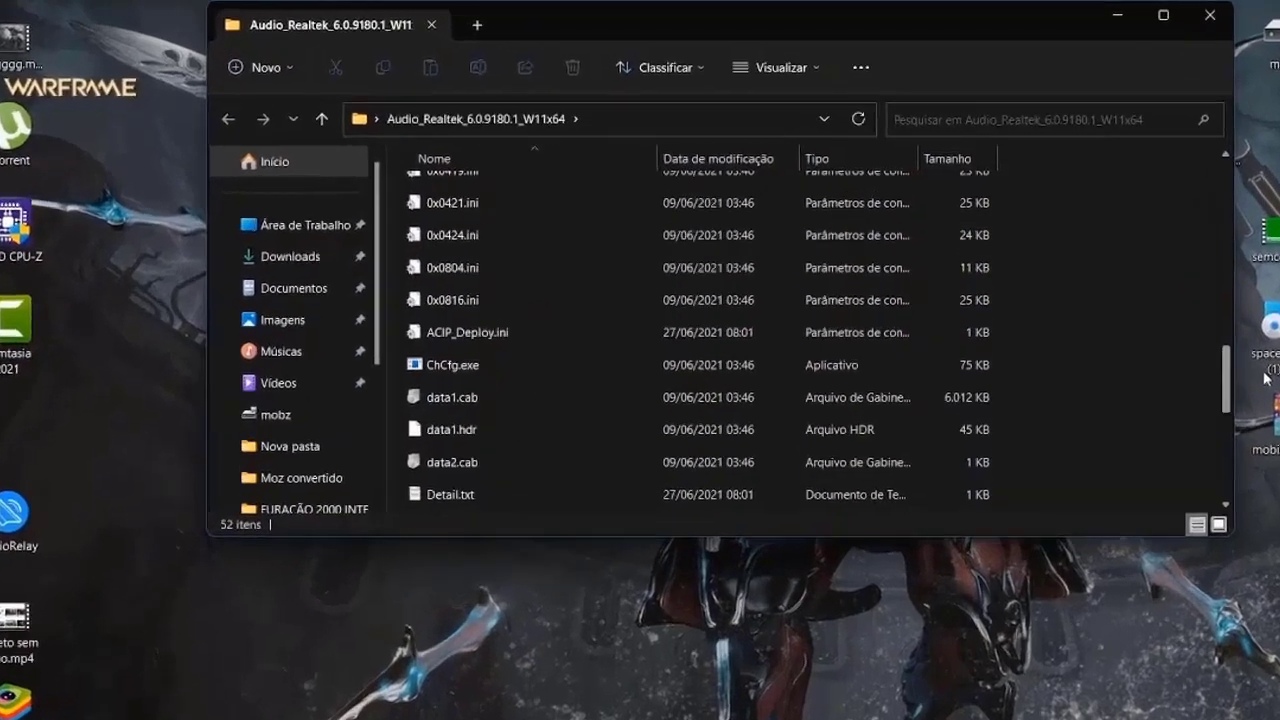
{"action": "left_click_drag", "start_coordinate": [1266, 377], "coordinate": [1266, 431]}
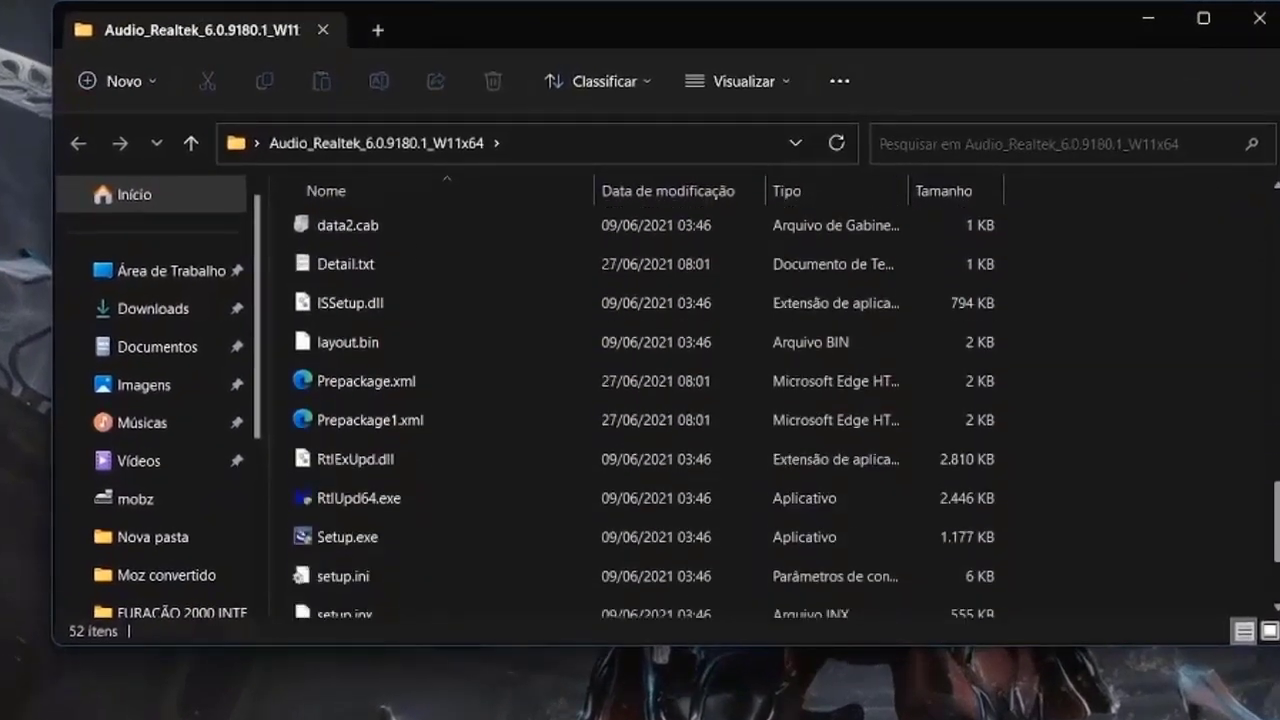
{"action": "left_click_drag", "start_coordinate": [1276, 520], "coordinate": [1276, 527]}
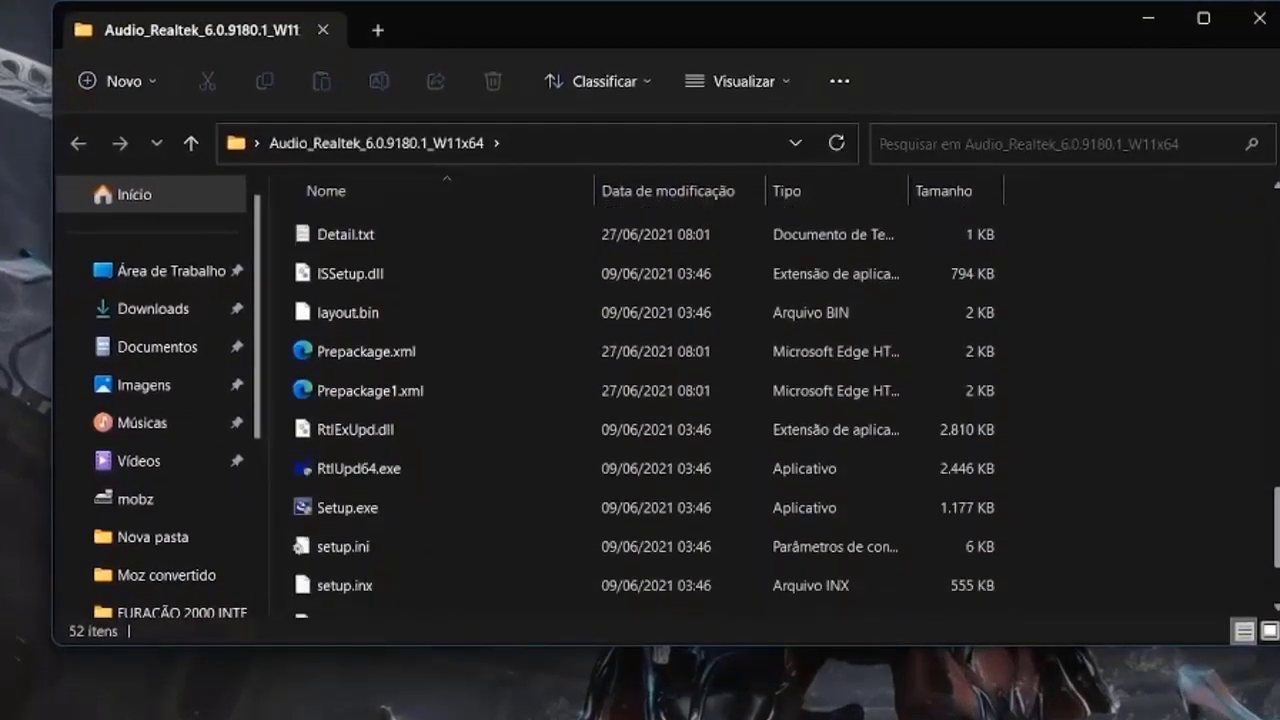
{"action": "left_click", "coordinate": [380, 508]}
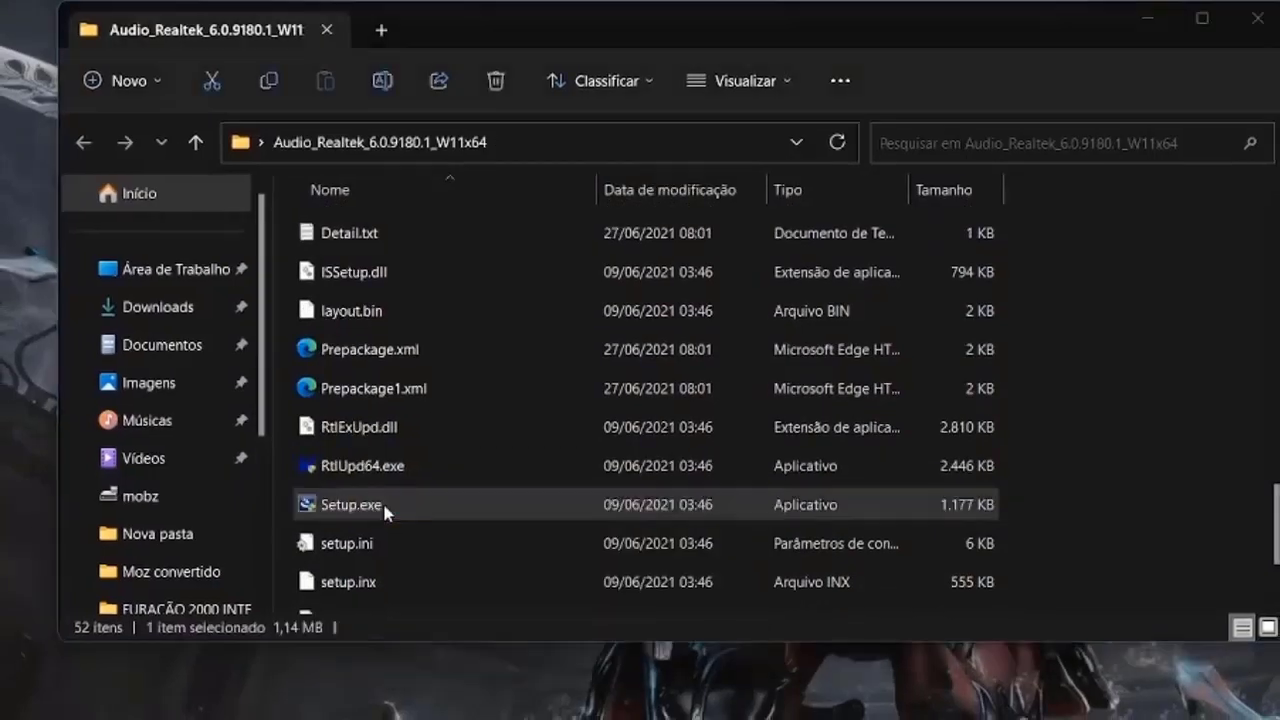
{"action": "scroll", "coordinate": [306, 576], "scroll_direction": "up", "scroll_amount": 10}
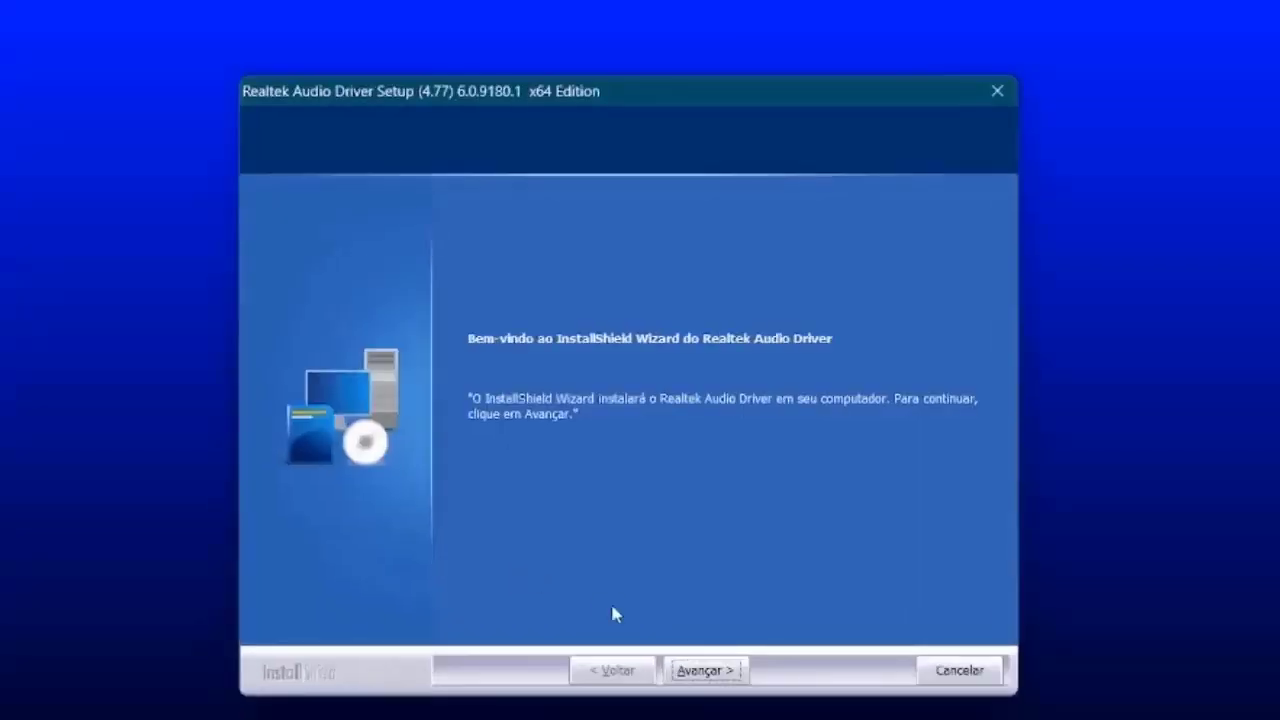
- Advance the Realtek Audio Driver wizard past the welcome and custom installation help pages to start removing the current driver
{"action": "left_click", "coordinate": [705, 676]}
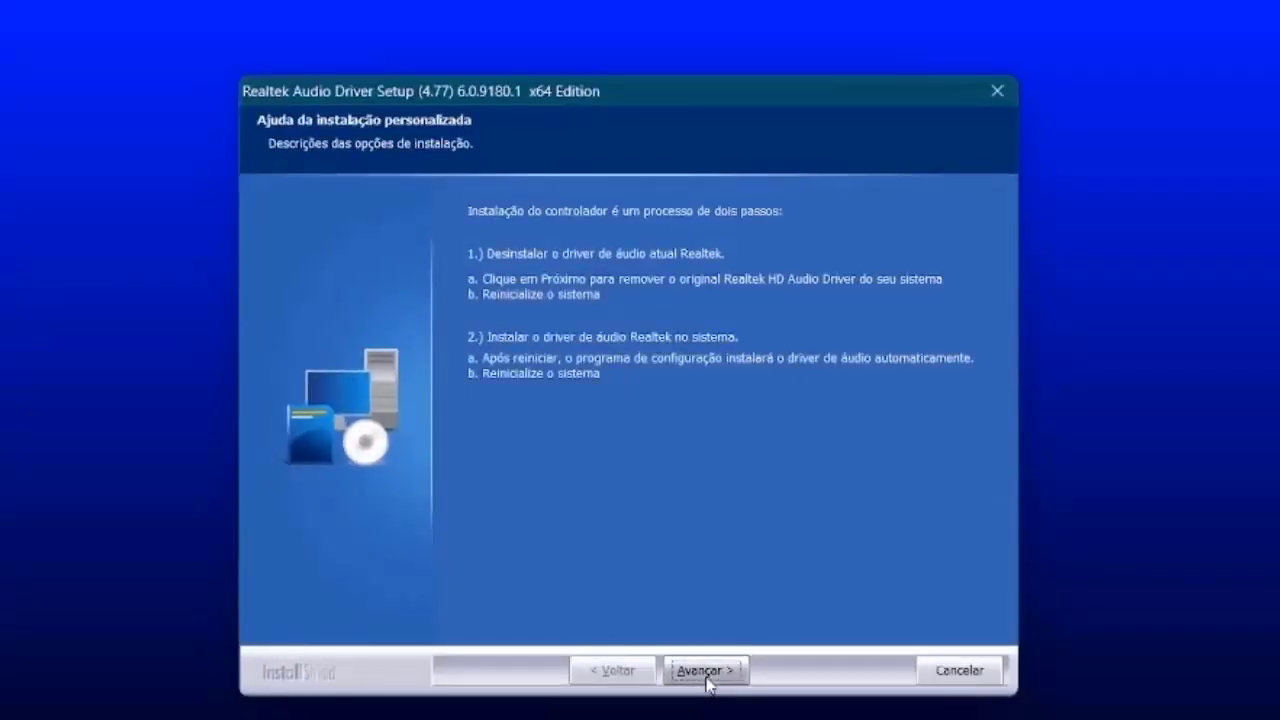
{"action": "left_click", "coordinate": [706, 674]}
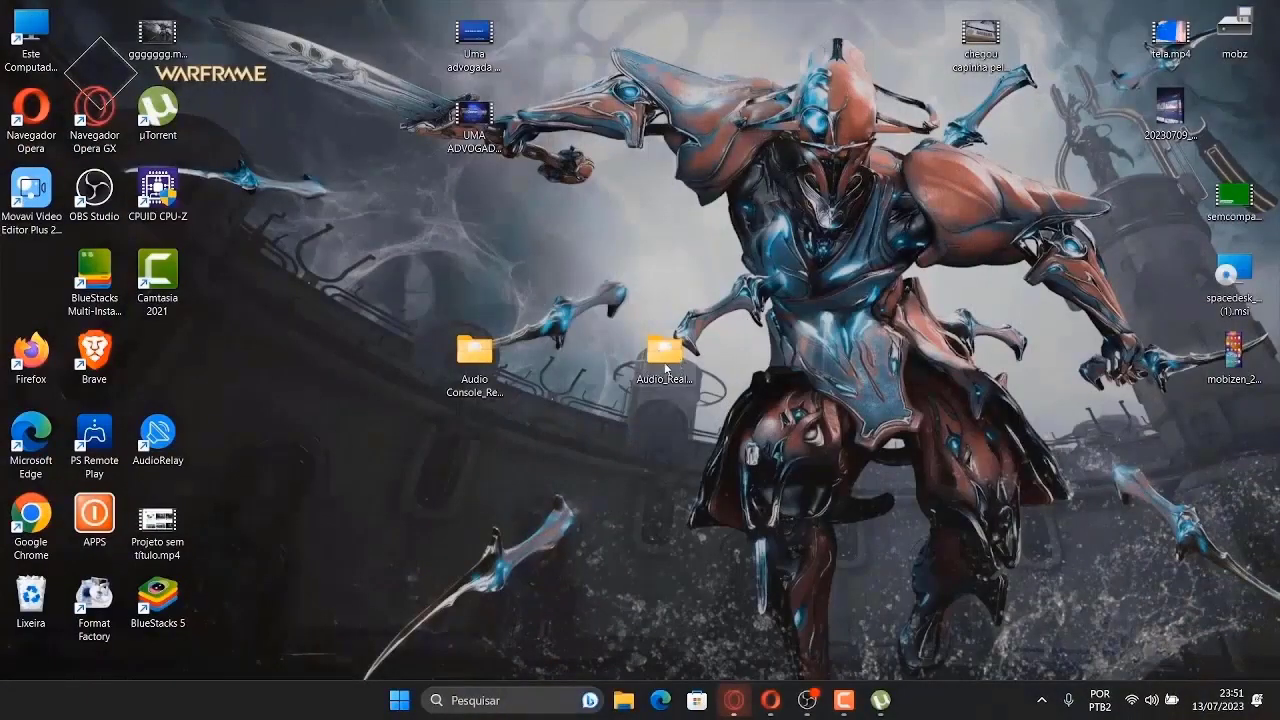
- Move the two extracted Realtek folders together to the upper part of the desktop, beside the file shortcuts at its far edge
{"action": "left_click", "coordinate": [665, 370]}
{"action": "mouse_move", "coordinate": [661, 345]}
{"action": "left_click_drag", "start_coordinate": [661, 348], "coordinate": [728, 108]}
{"action": "left_click_drag", "start_coordinate": [474, 355], "coordinate": [792, 133]}
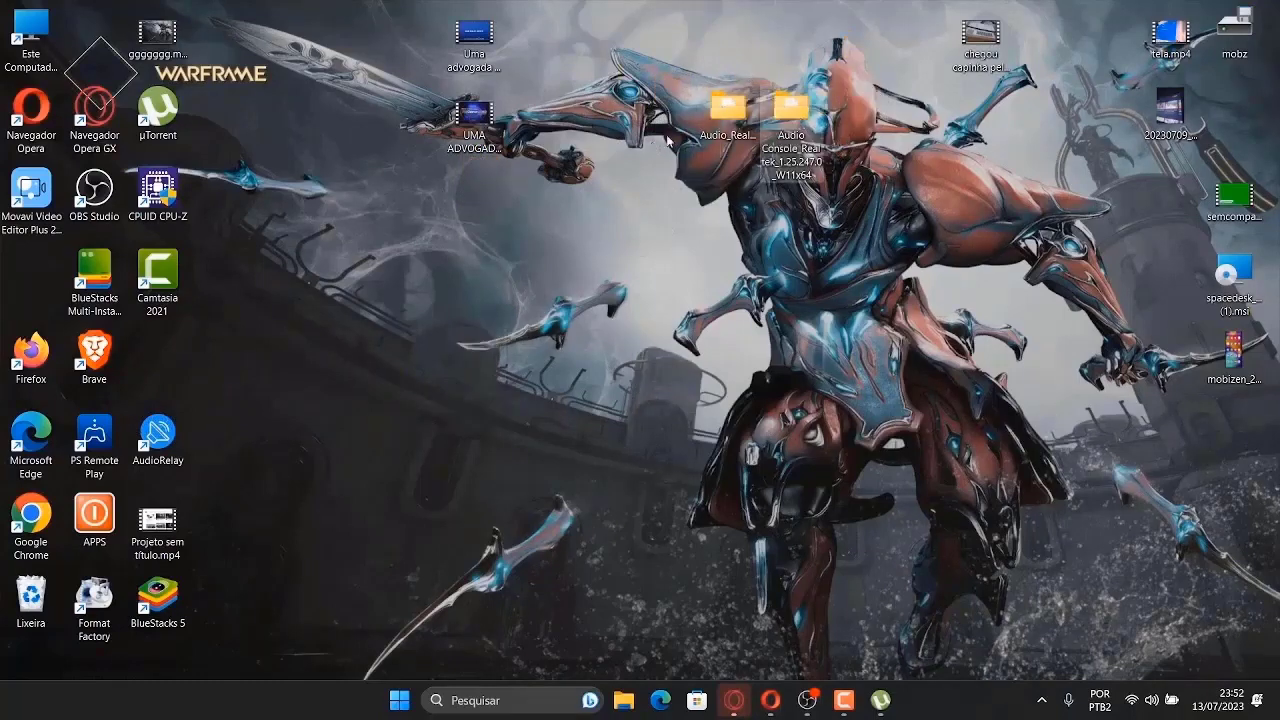
{"action": "left_click_drag", "start_coordinate": [667, 142], "coordinate": [1109, 195]}
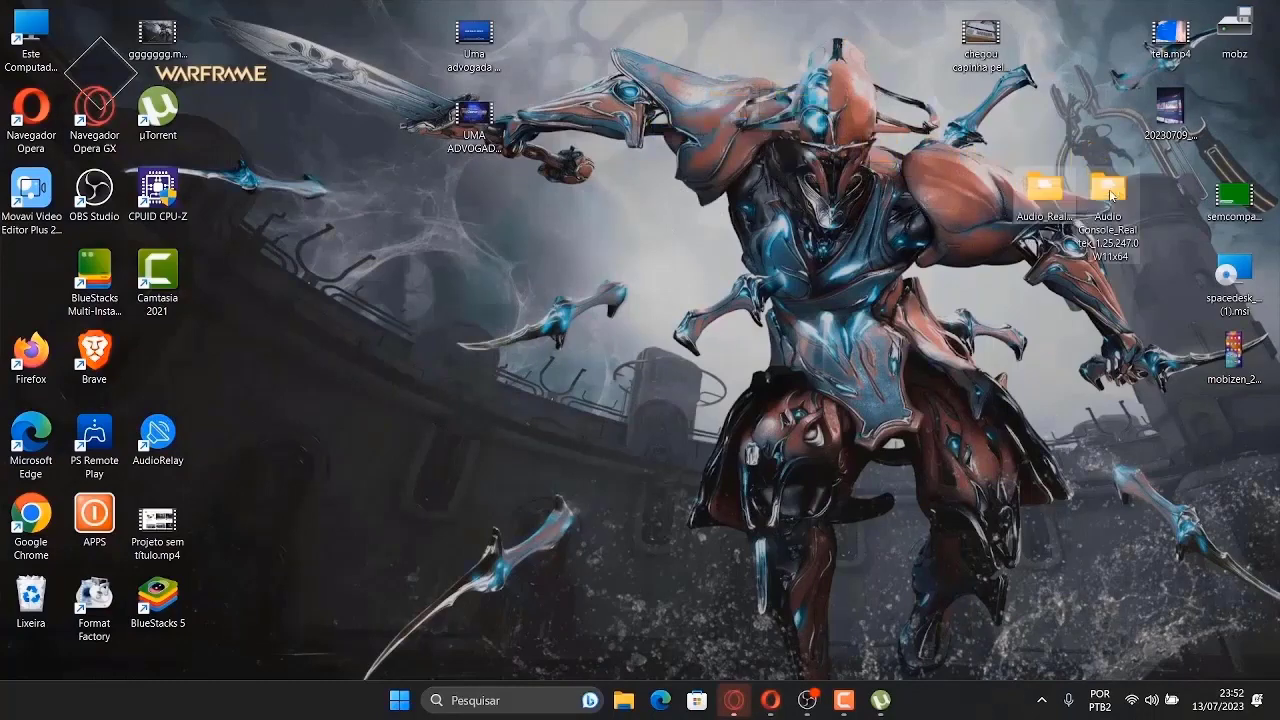
- Try to move the extracted Realtek folders from the desktop into hdd Novo volume (D:), and minimize the drive's window
{"action": "double_click", "coordinate": [30, 30]}
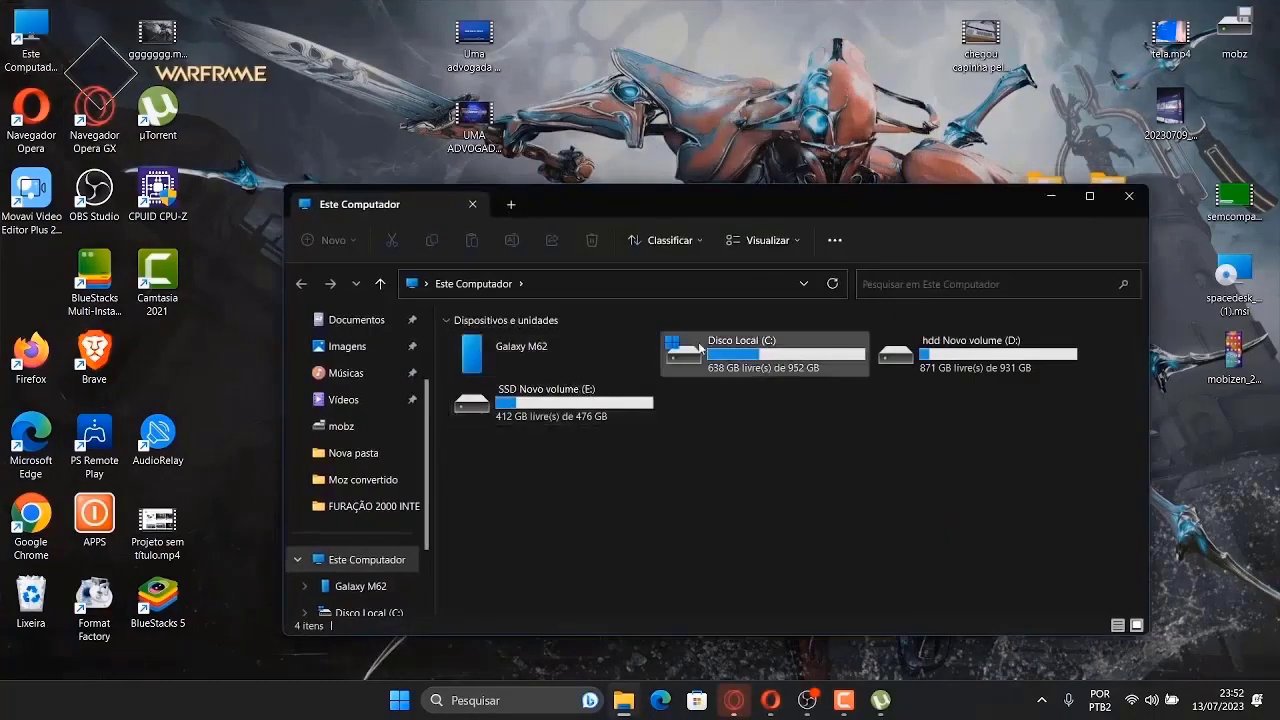
{"action": "double_click", "coordinate": [979, 355]}
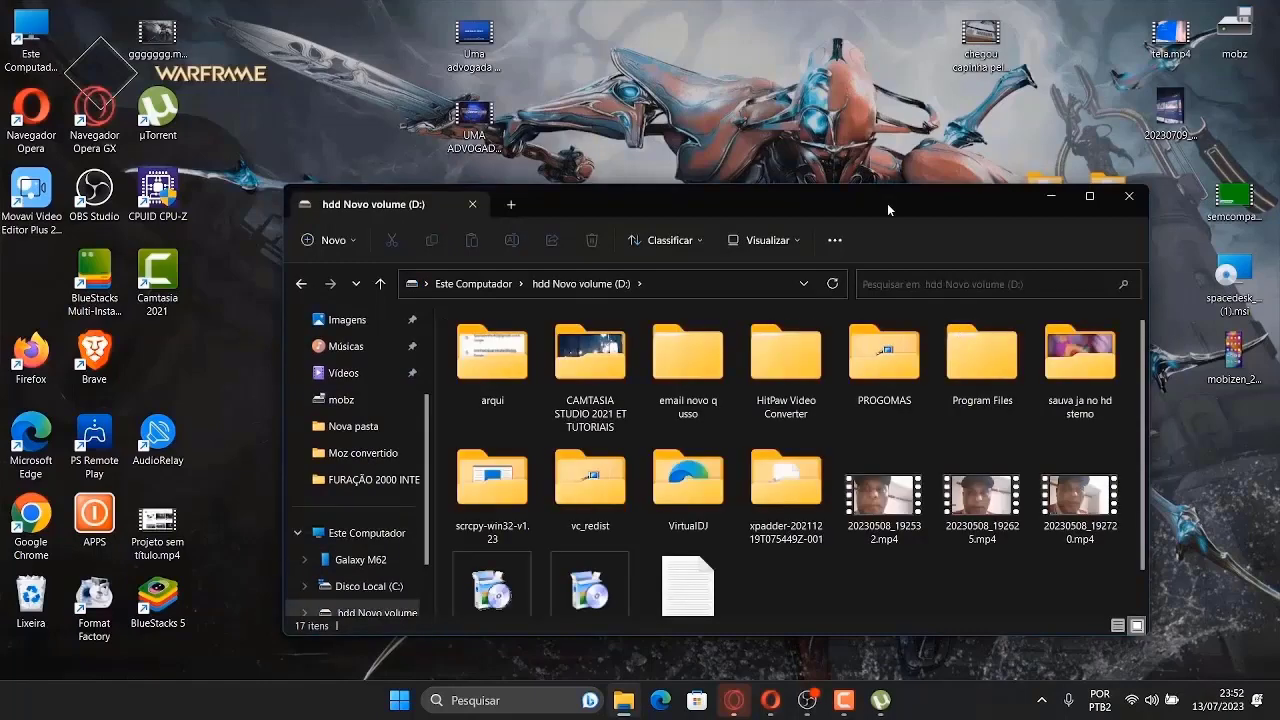
{"action": "left_click_drag", "start_coordinate": [887, 203], "coordinate": [825, 294]}
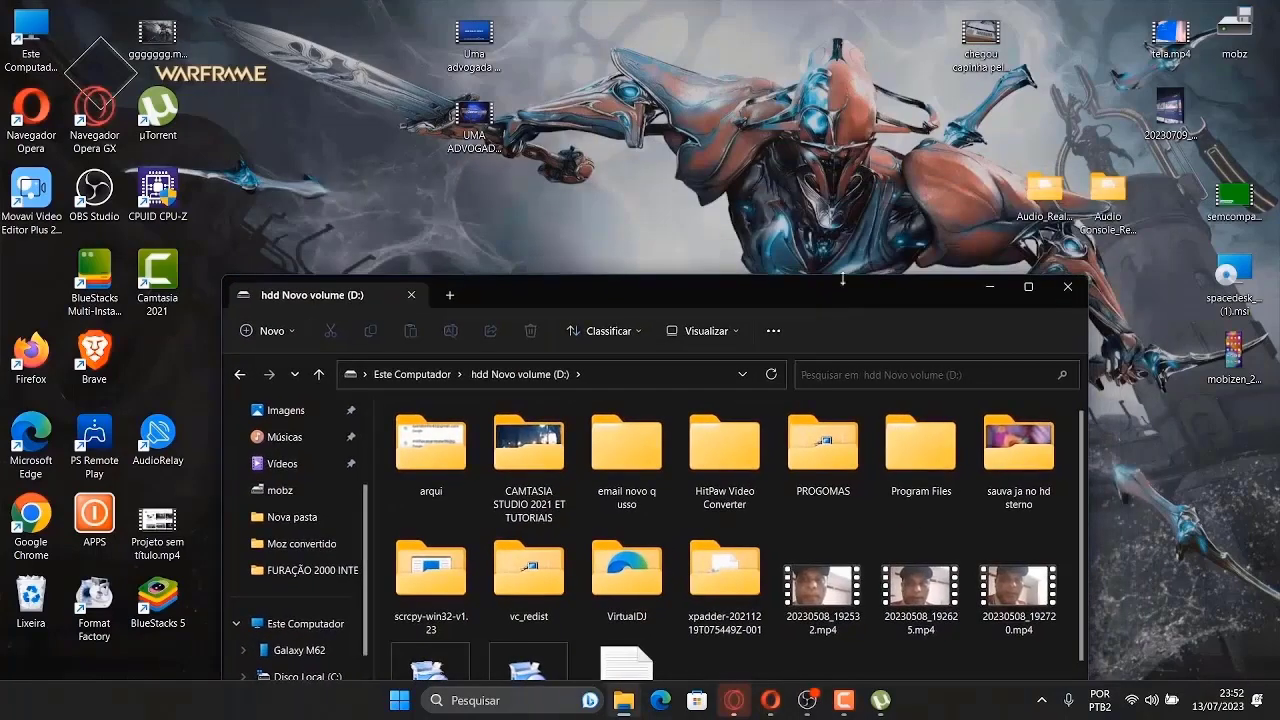
{"action": "left_click", "coordinate": [956, 213]}
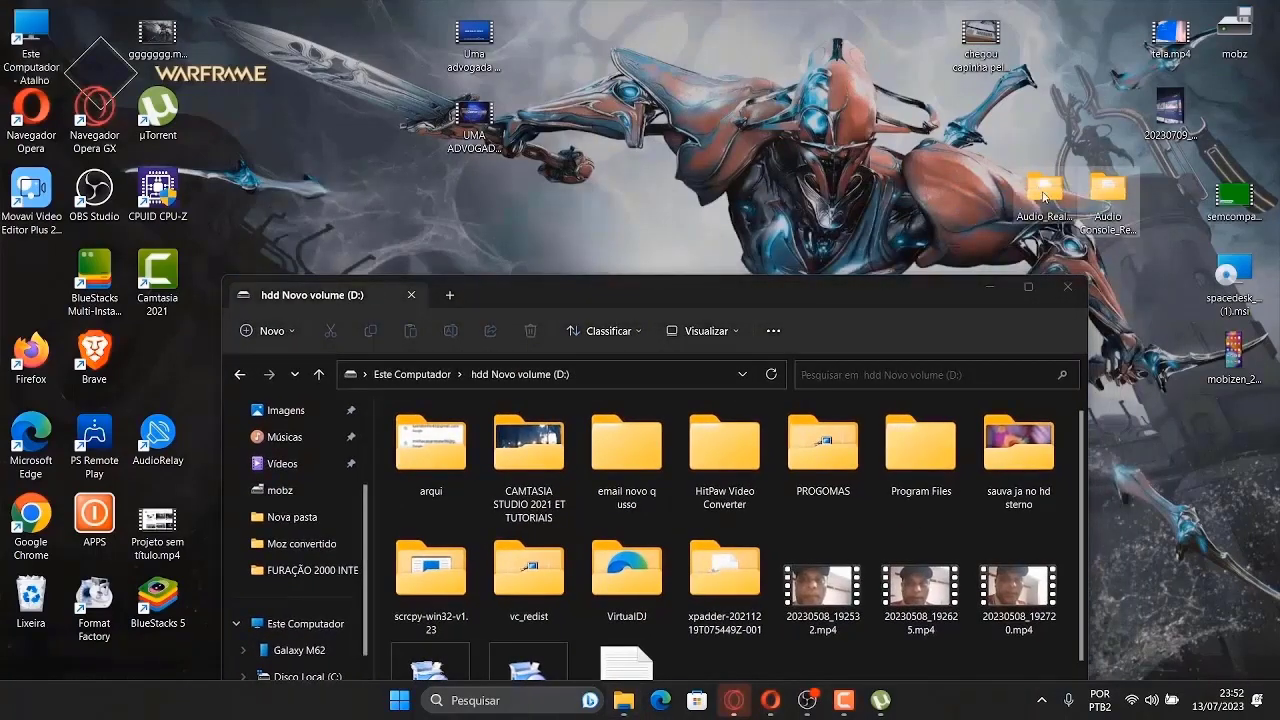
{"action": "left_click_drag", "start_coordinate": [1043, 197], "coordinate": [810, 453]}
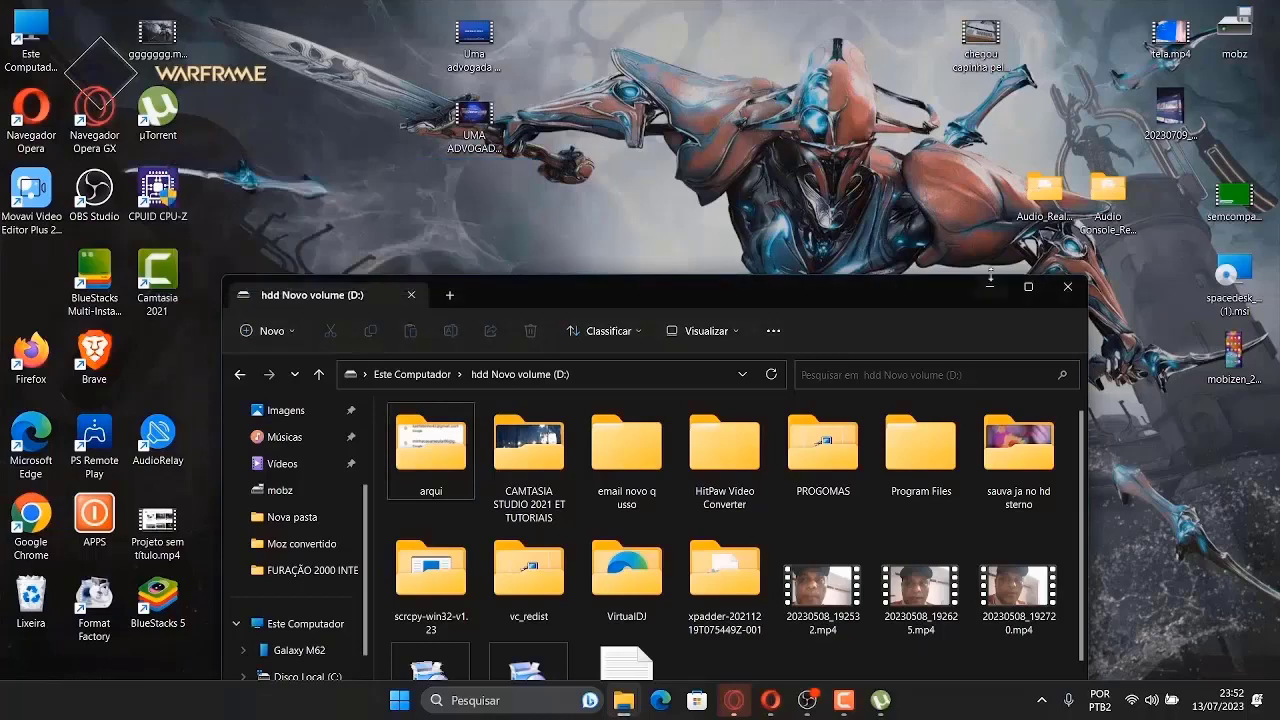
{"action": "left_click", "coordinate": [990, 289]}
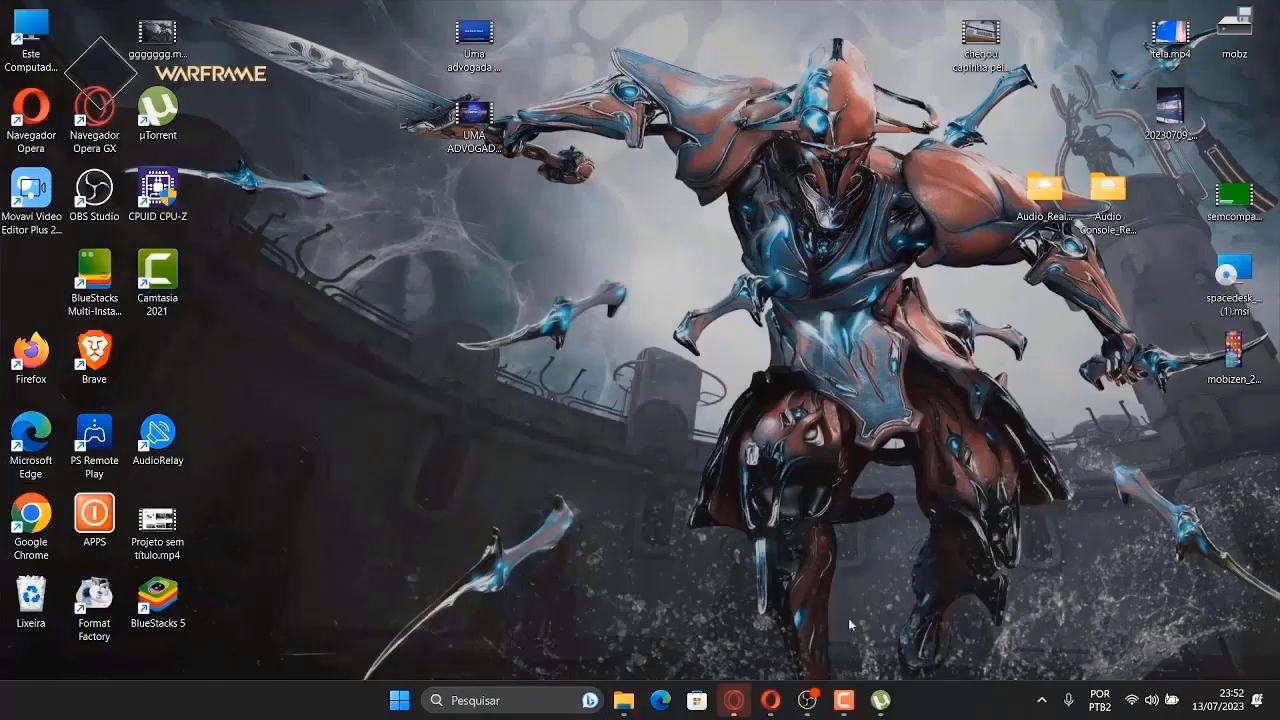
- Bring up Camtasia Recorder, set the capture area to 1080p (1920x1080) and start recording with microphone and system audio
{"action": "left_click", "coordinate": [843, 700]}
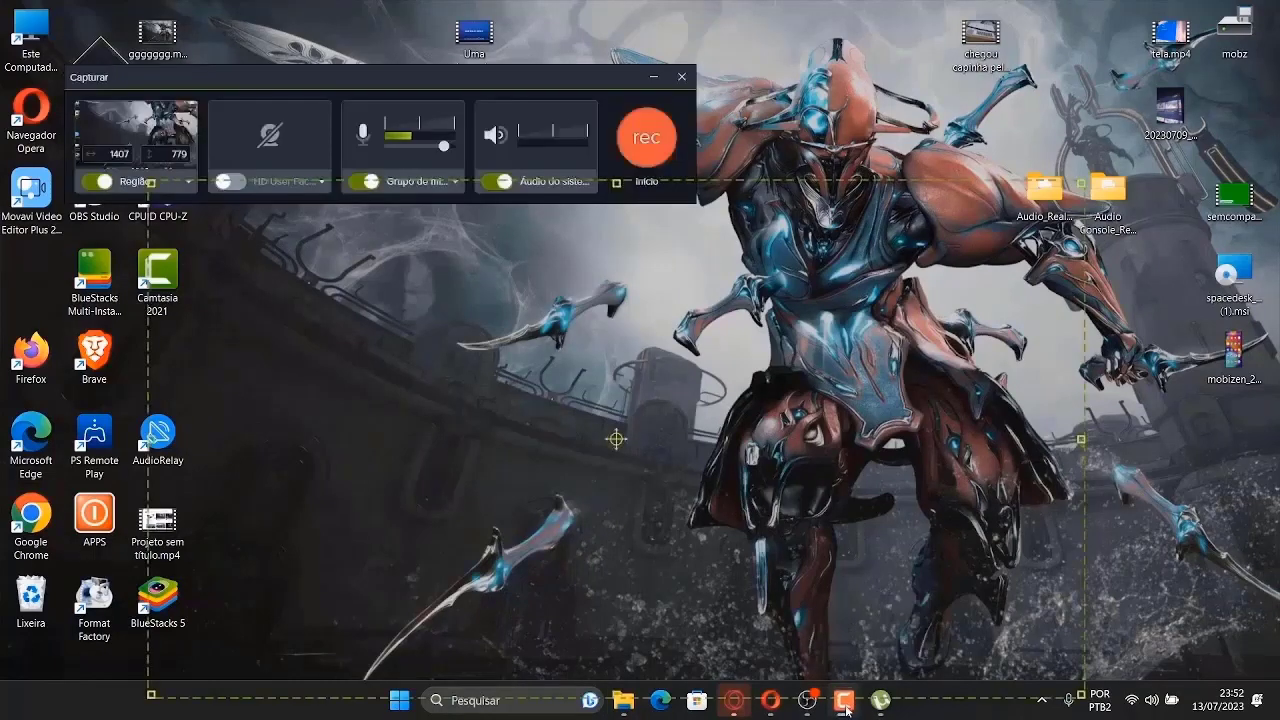
{"action": "left_click", "coordinate": [130, 186]}
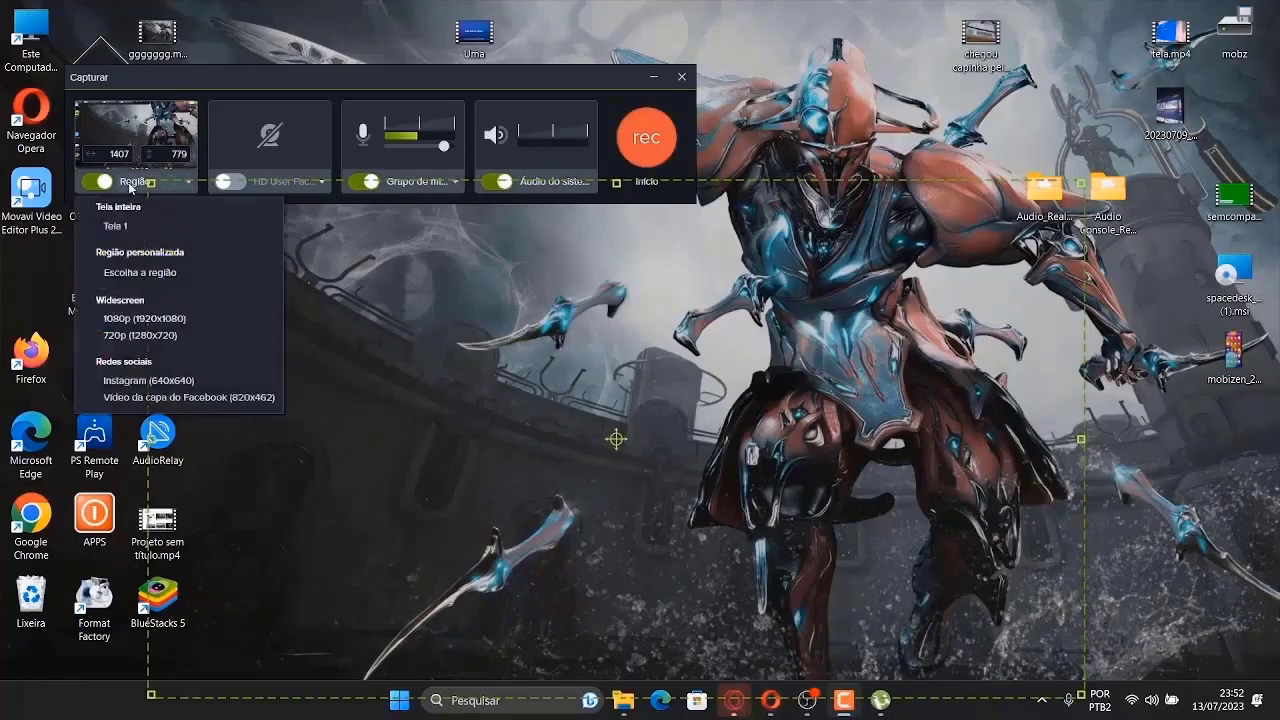
{"action": "left_click", "coordinate": [138, 320]}
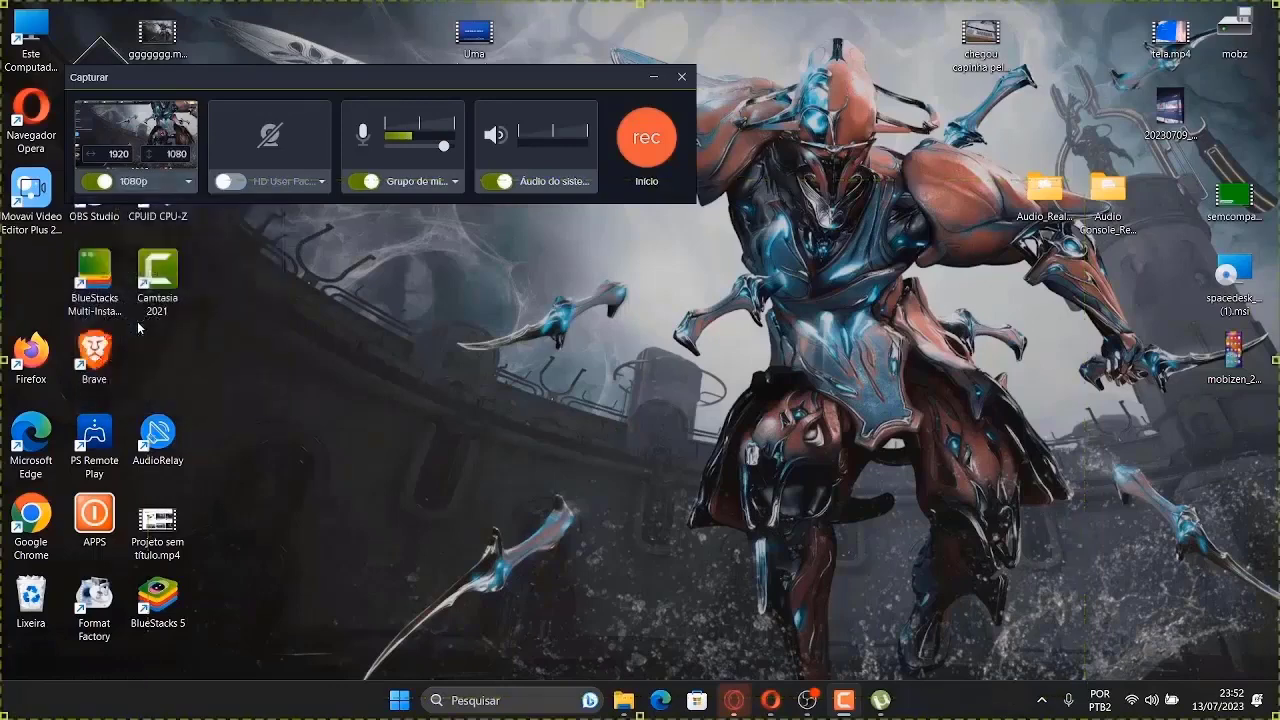
{"action": "left_click", "coordinate": [662, 139]}
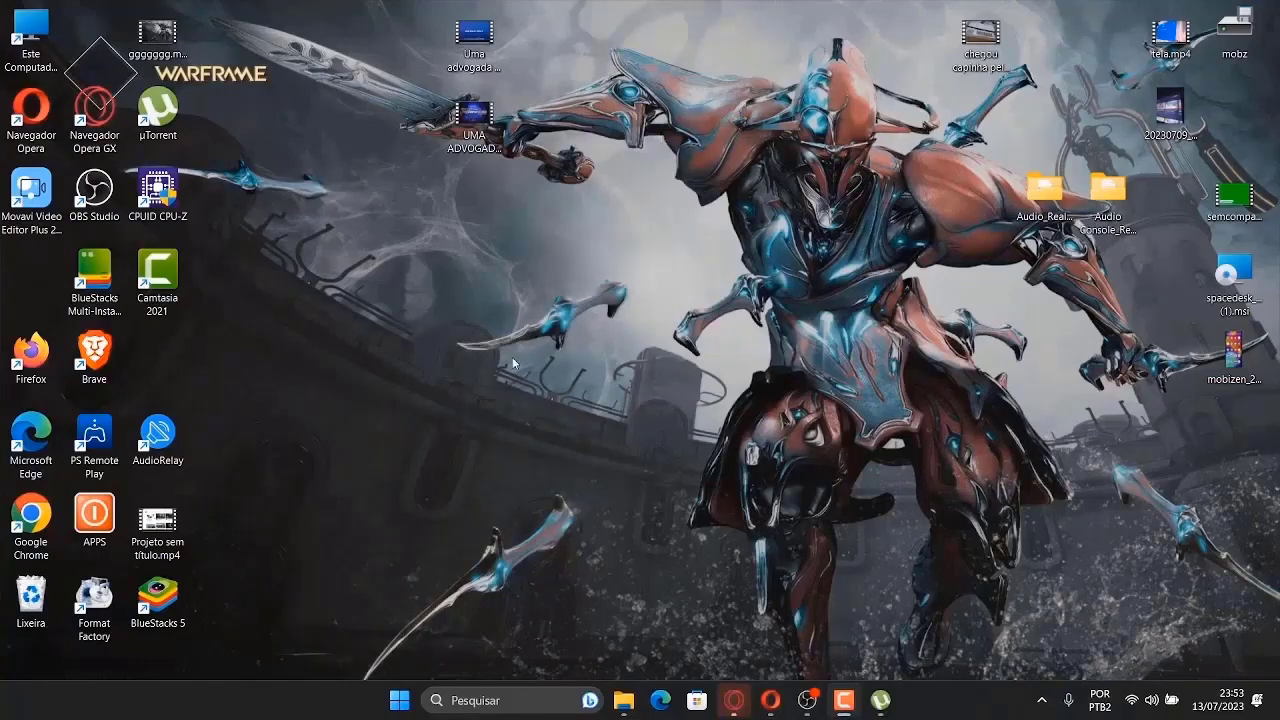
- Open arqui > FURAÇÃO 2000 INTERNACIONAL on drive D:, play the track 05- Freestyle - It's Automatic for a few seconds and pause it
{"action": "key", "text": "super+e"}
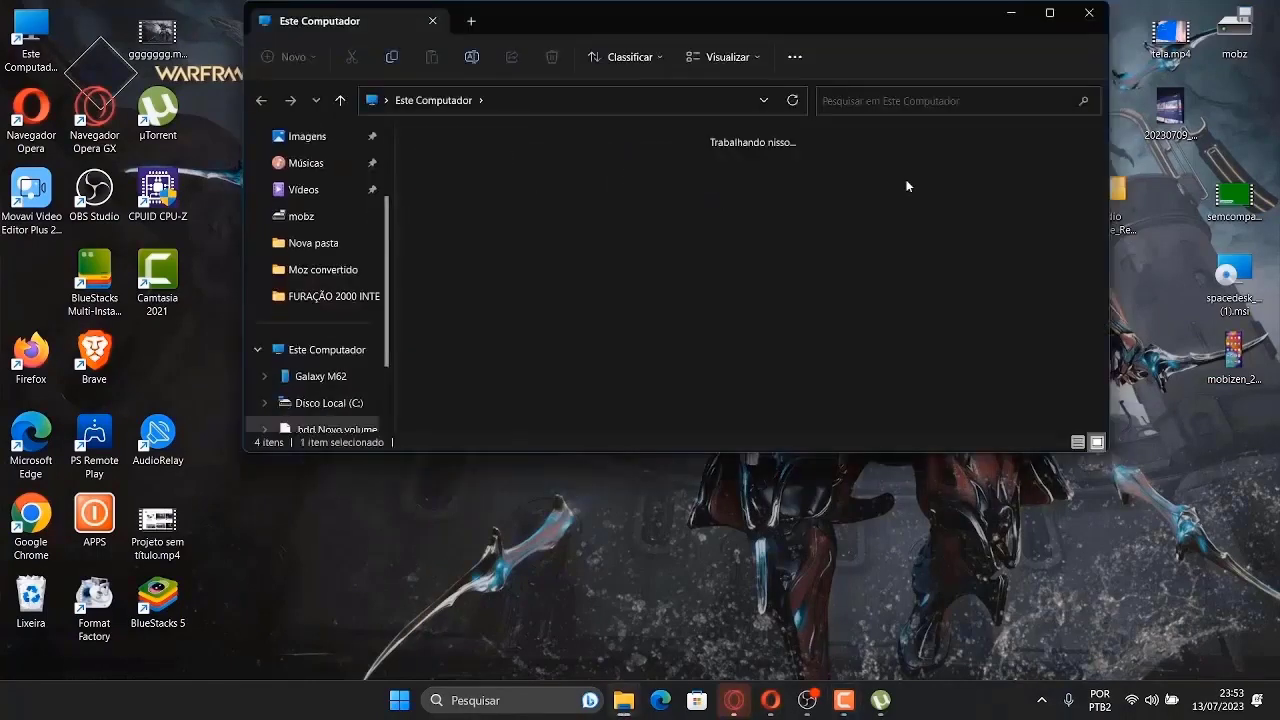
{"action": "double_click", "coordinate": [908, 186]}
{"action": "double_click", "coordinate": [455, 192]}
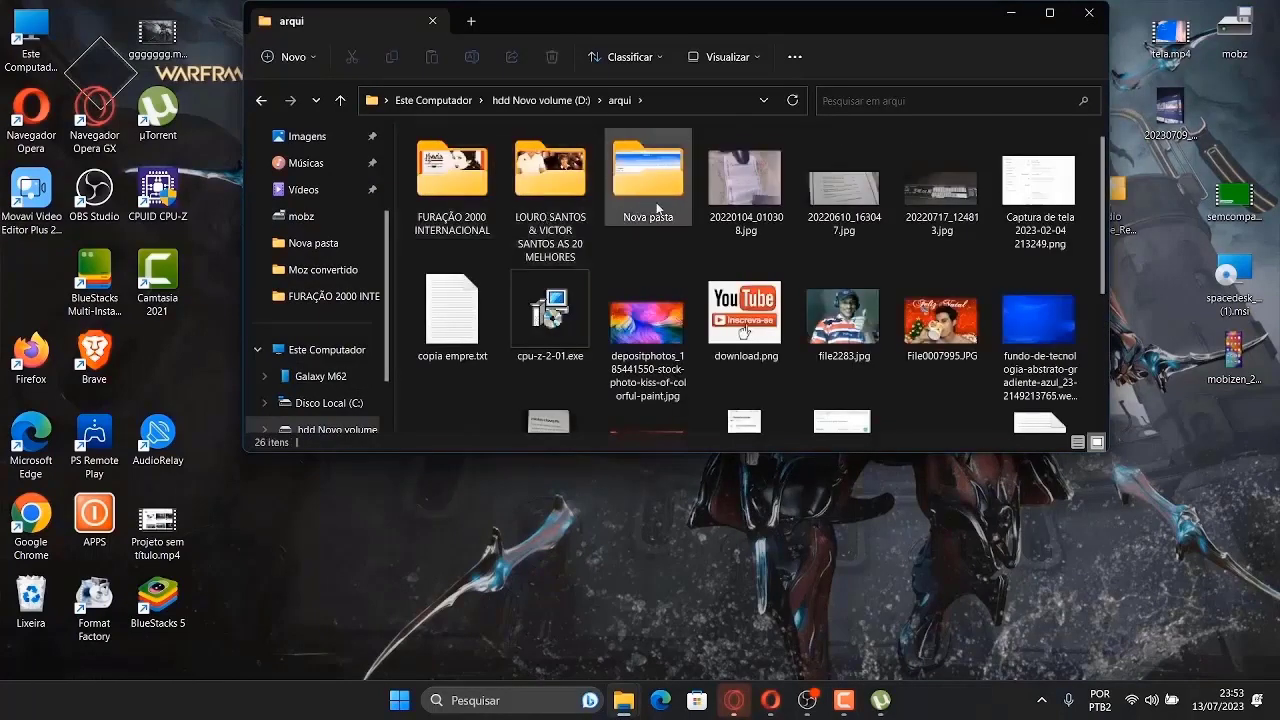
{"action": "double_click", "coordinate": [465, 175]}
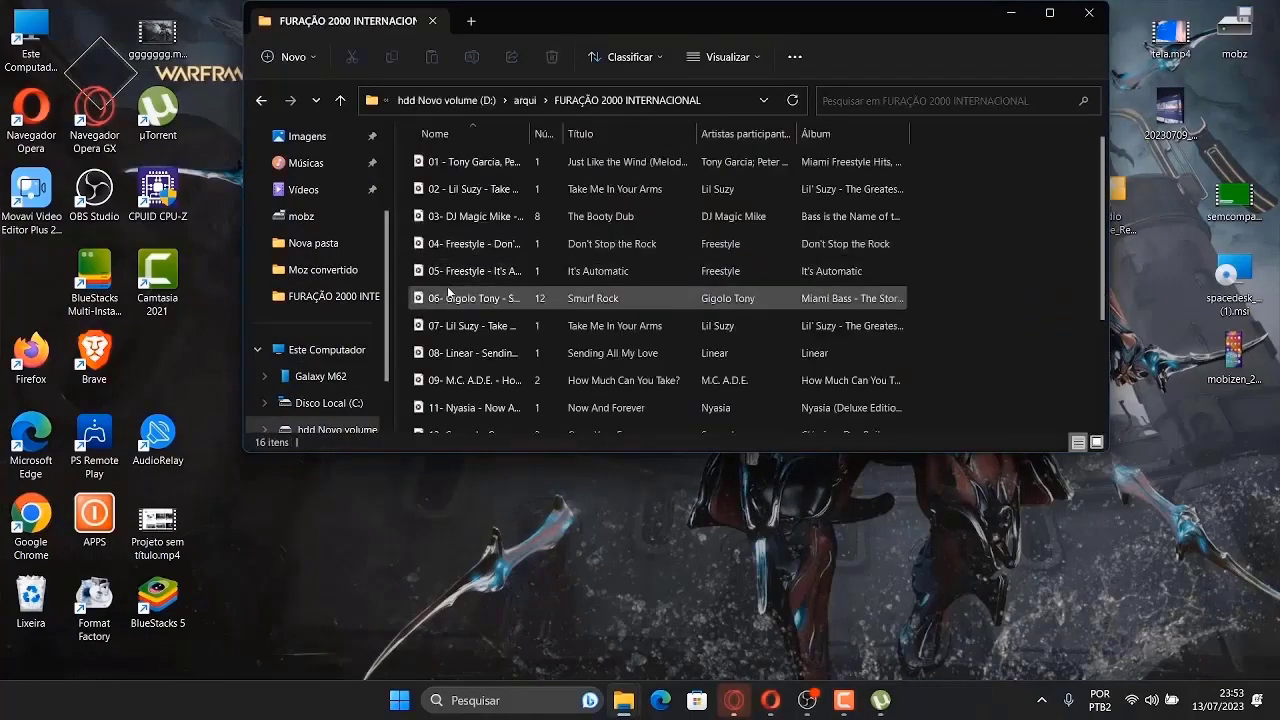
{"action": "double_click", "coordinate": [449, 273]}
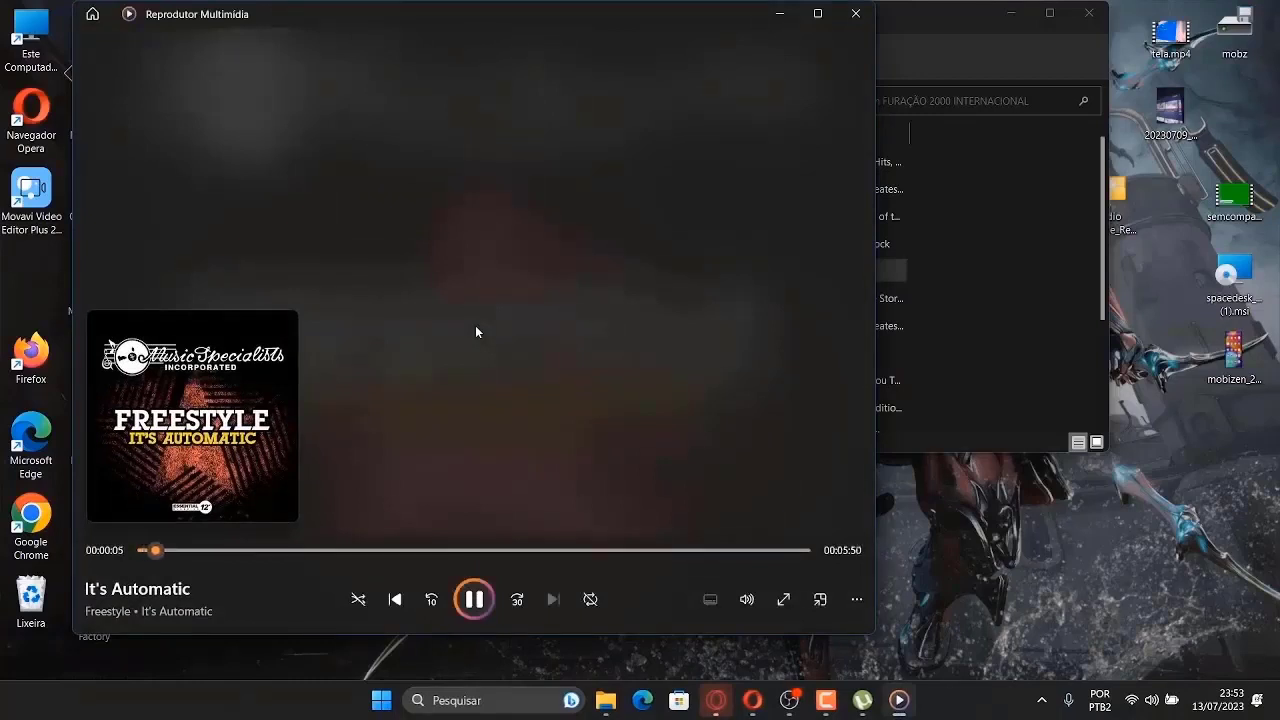
{"action": "left_click", "coordinate": [474, 599]}
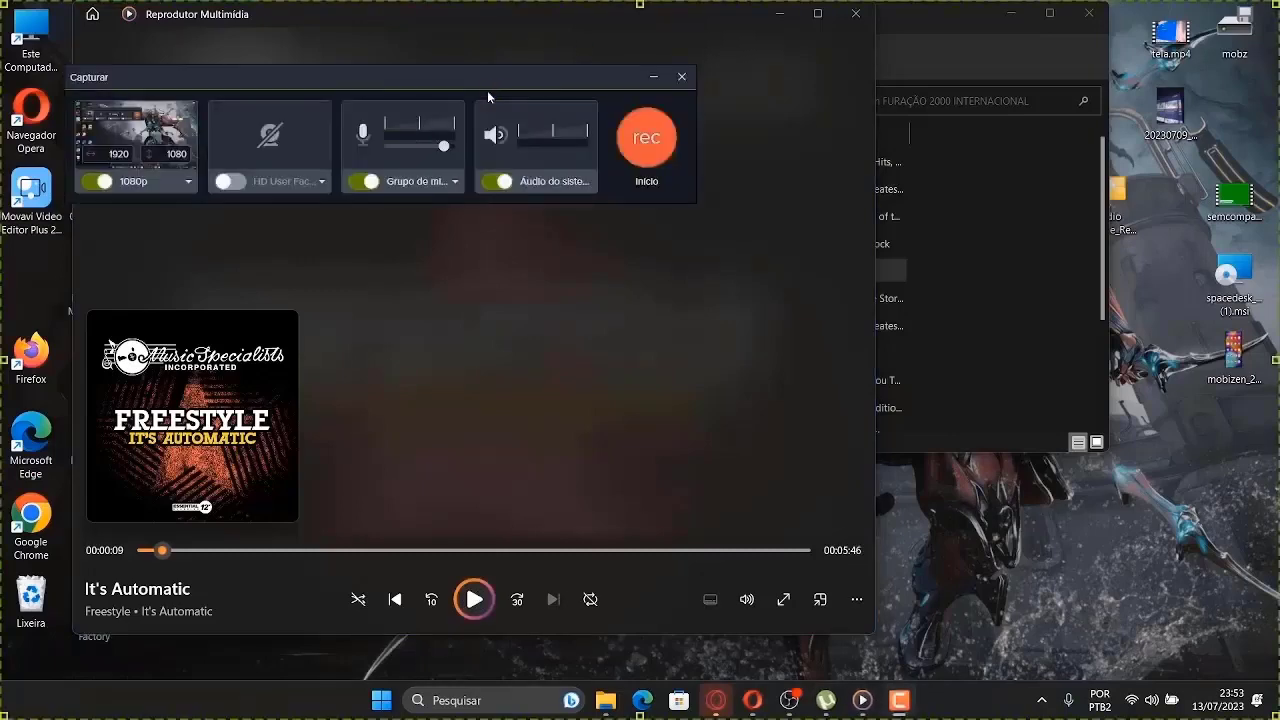
- Clear the media player and recorder windows away and play back the new recording in the Camtasia editor to check its audio
{"action": "left_click", "coordinate": [780, 15]}
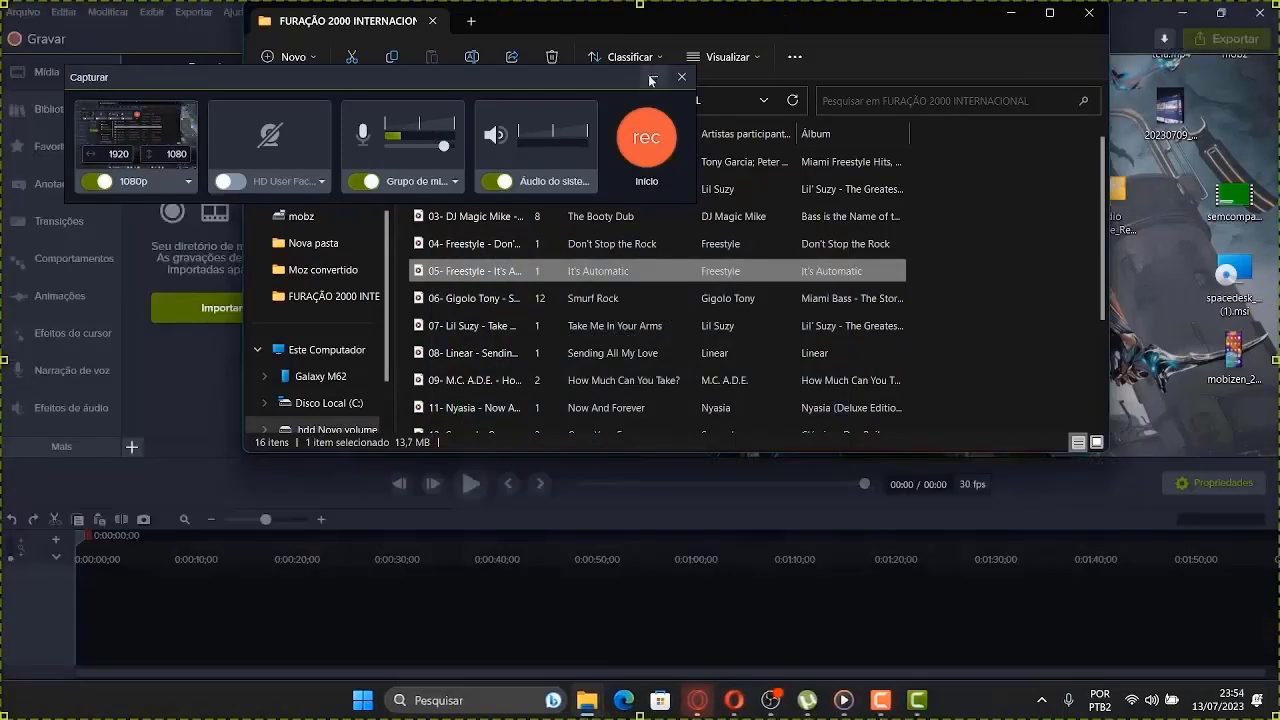
{"action": "left_click", "coordinate": [650, 75]}
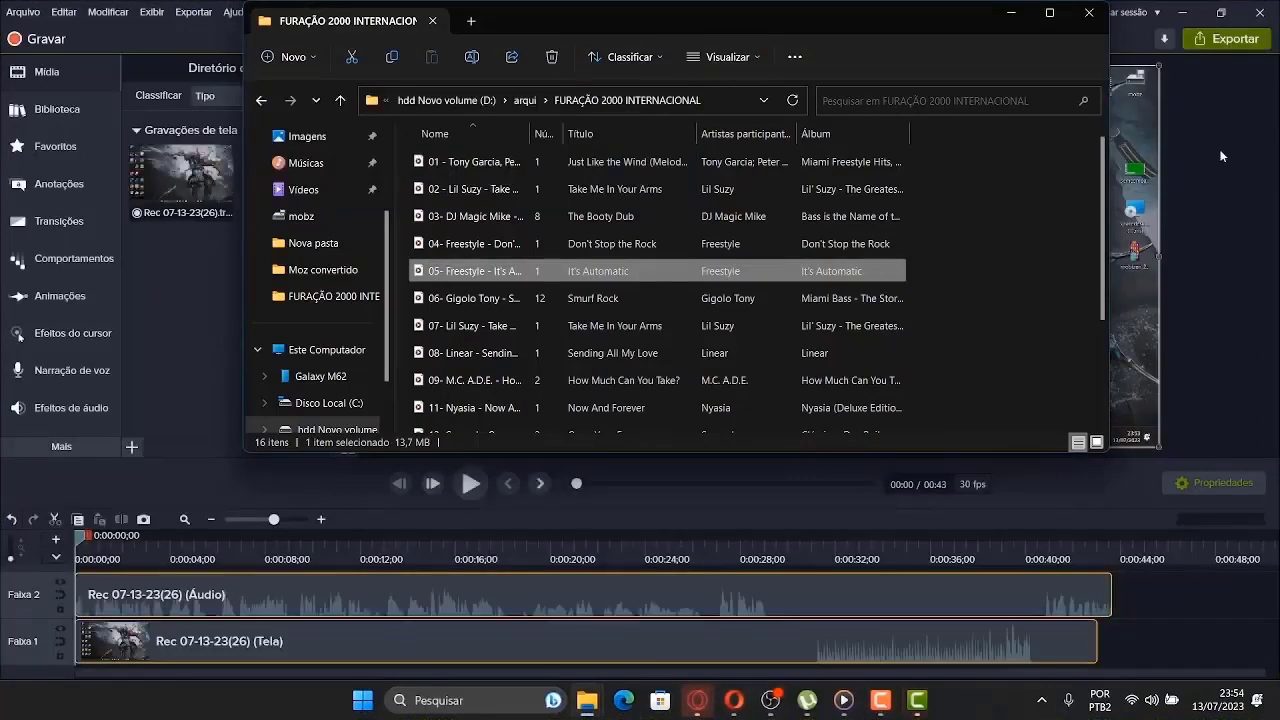
{"action": "left_click", "coordinate": [1220, 155]}
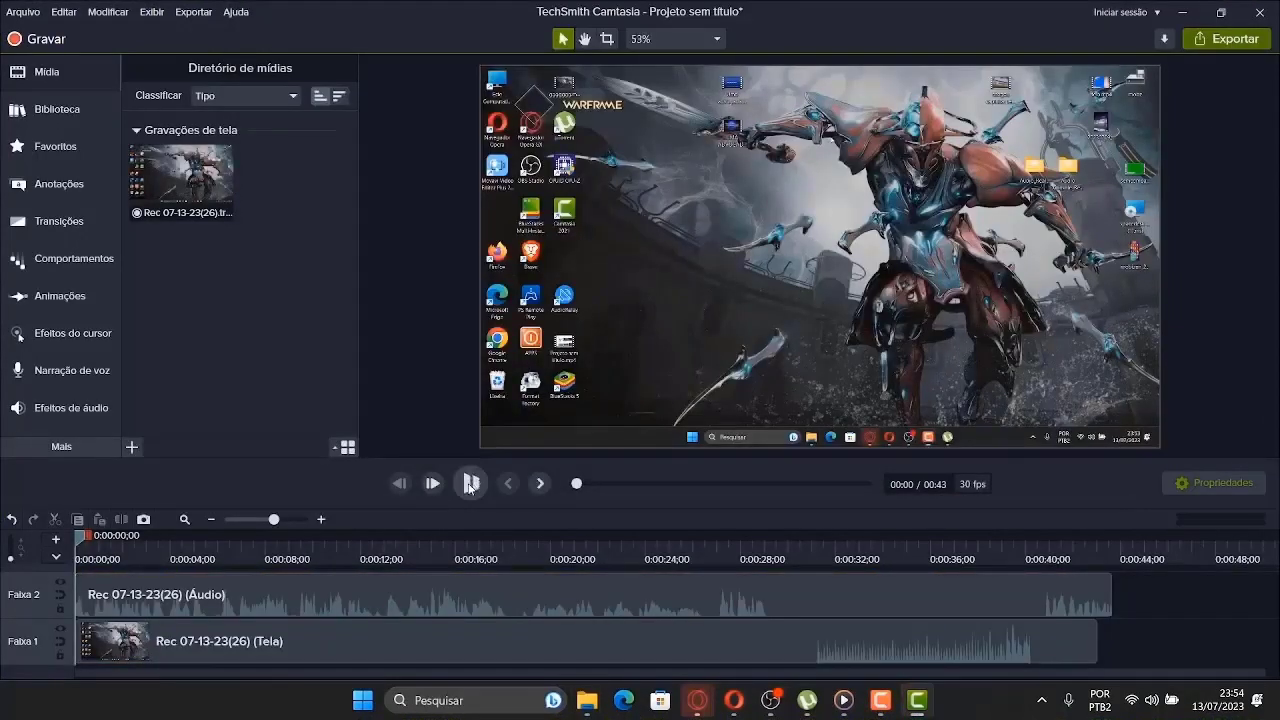
{"action": "left_click", "coordinate": [470, 483]}
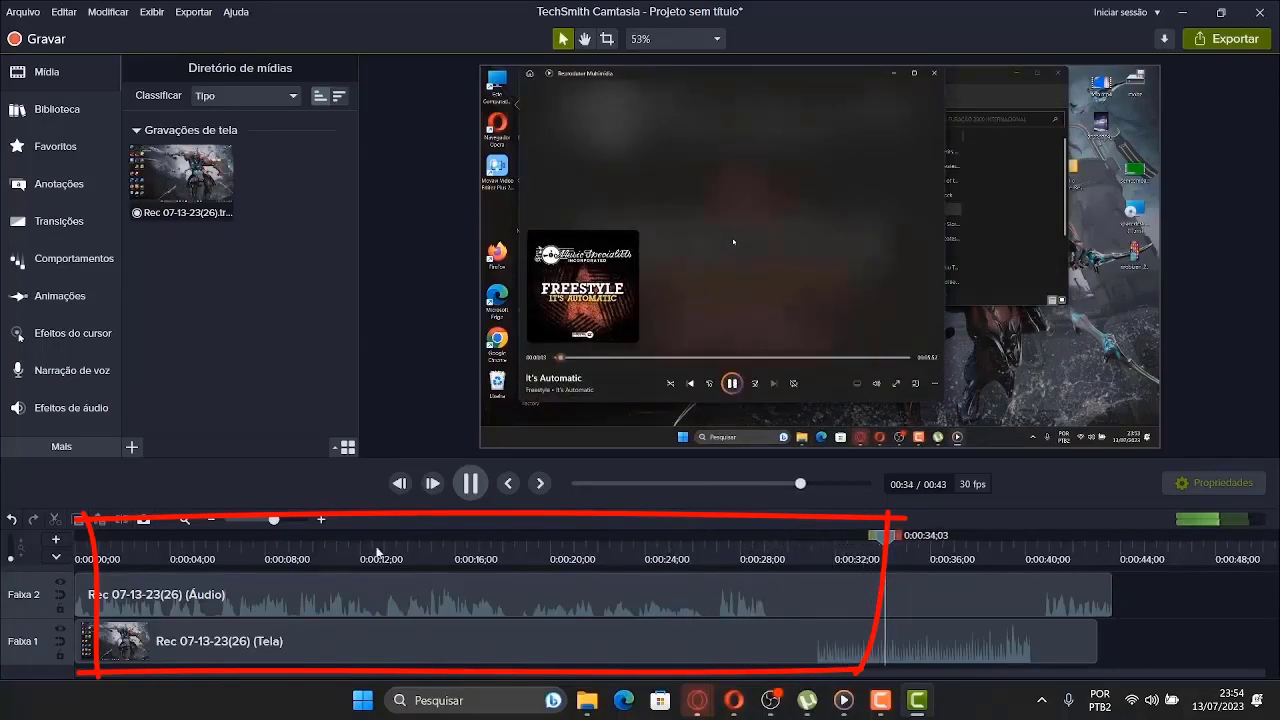
{"action": "left_click", "coordinate": [470, 483]}
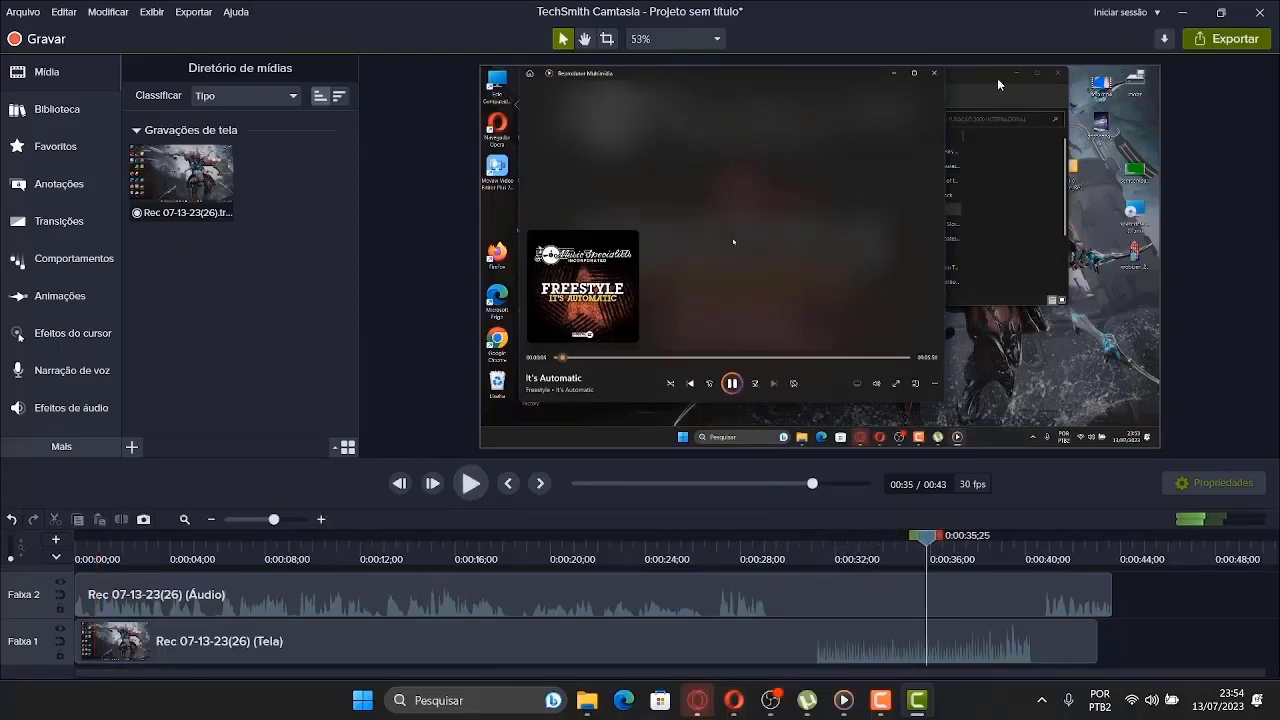
- Close the Camtasia project without saving it and close the FURAÇÃO 2000 INTERNACIONAL folder window
{"action": "left_click", "coordinate": [1262, 12]}
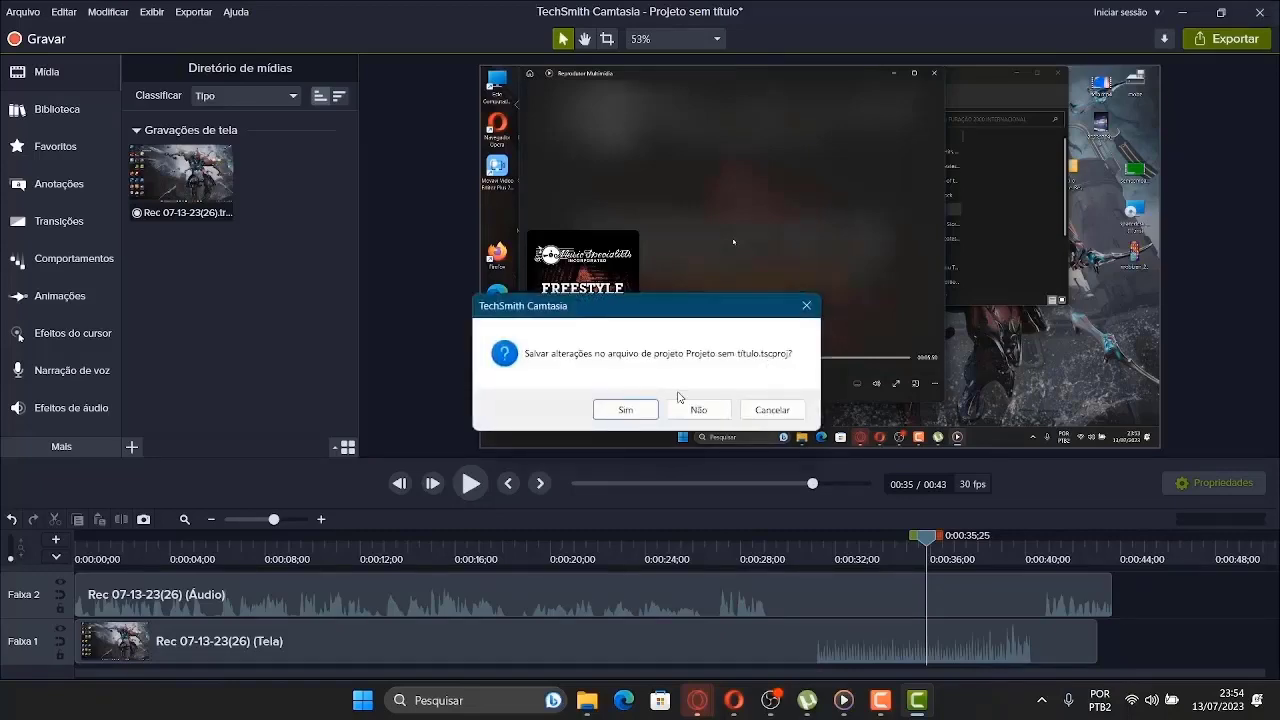
{"action": "left_click", "coordinate": [698, 410]}
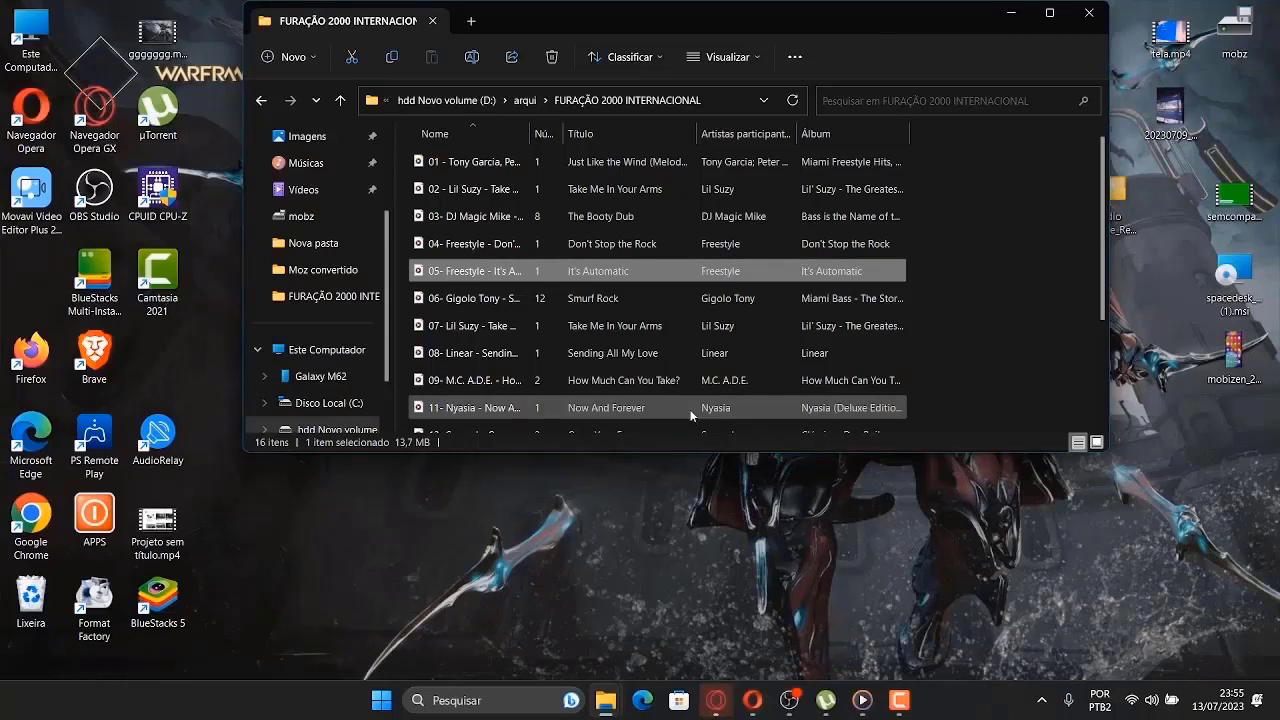
{"action": "left_click", "coordinate": [665, 527]}
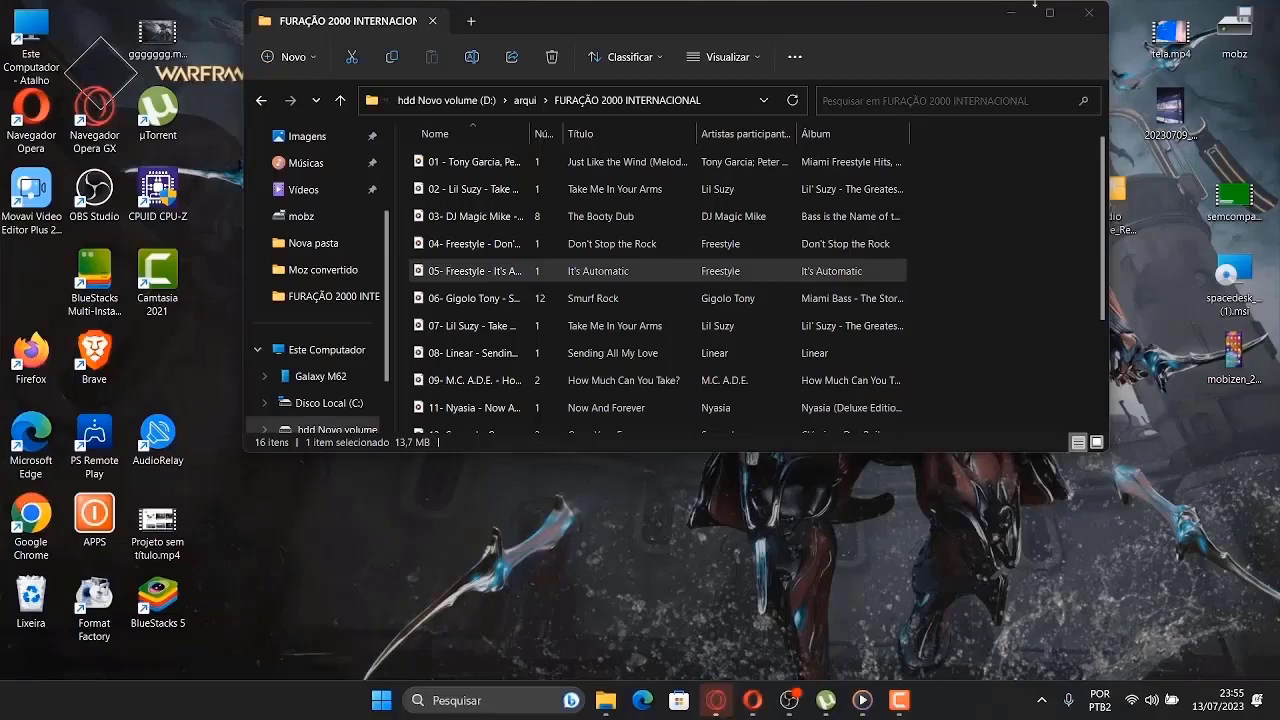
{"action": "left_click", "coordinate": [1089, 15]}
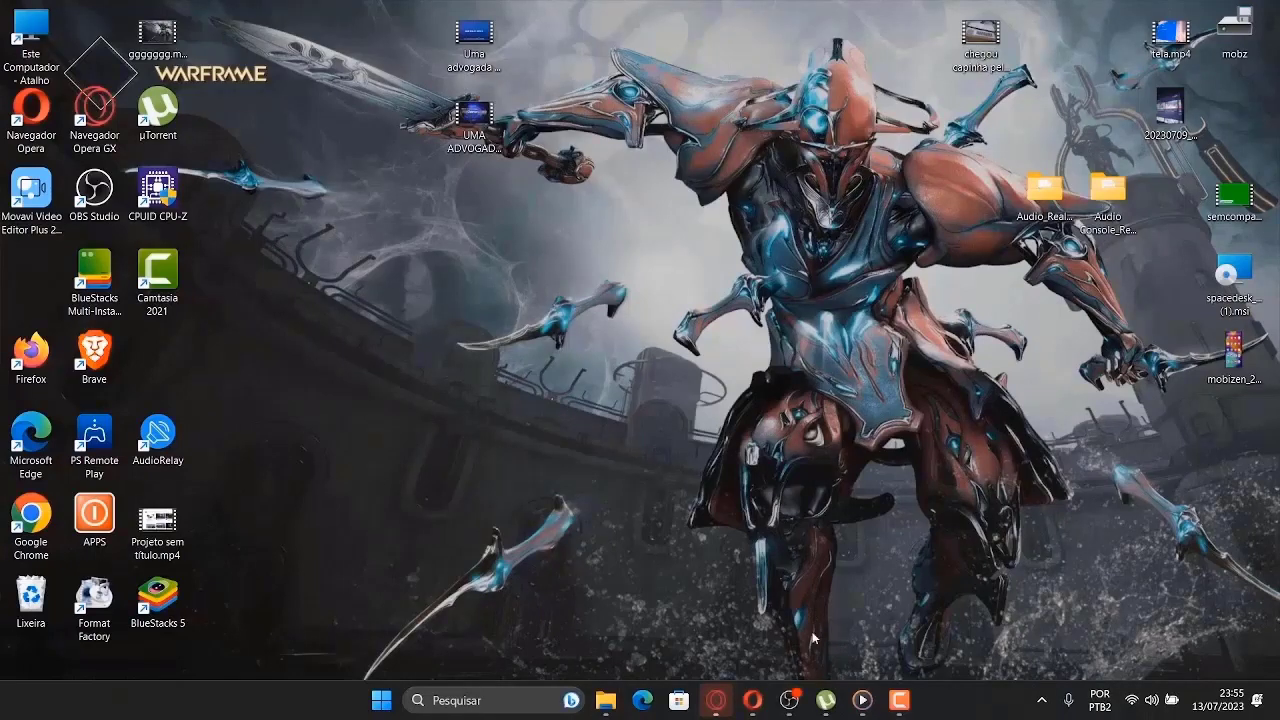
- Switch to the OBS Studio window
{"action": "mouse_move", "coordinate": [790, 705]}
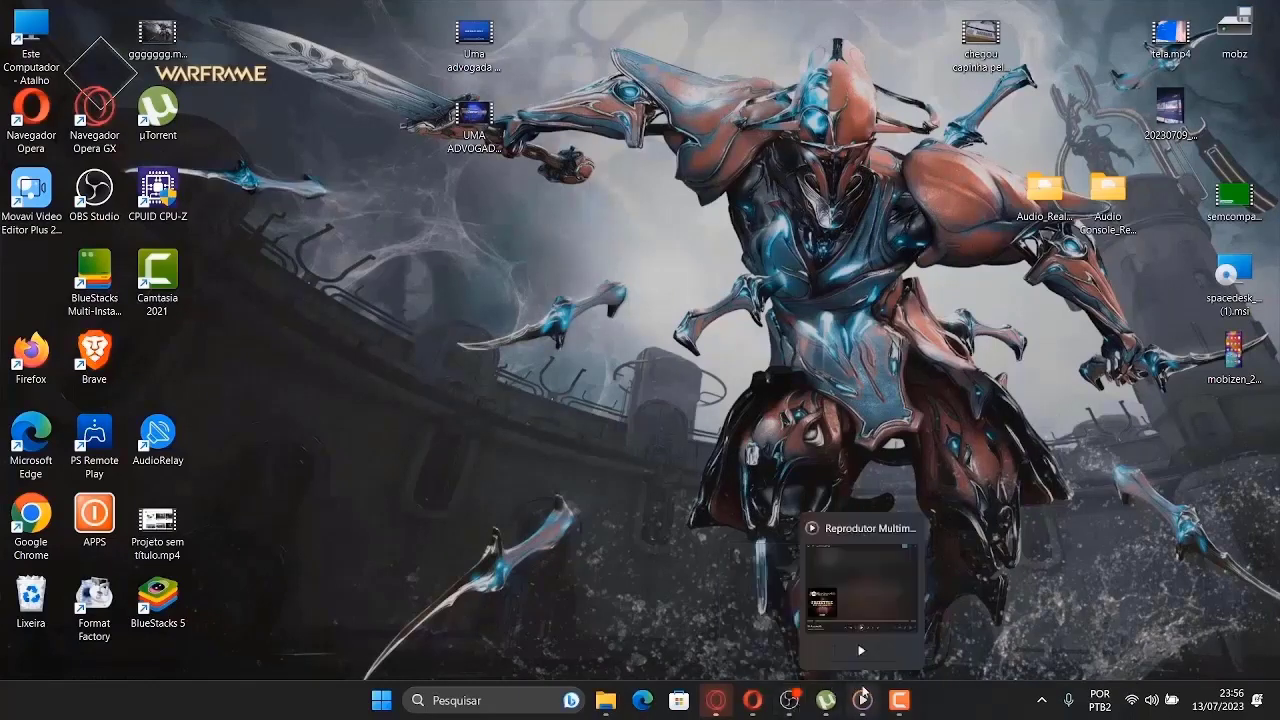
{"action": "mouse_move", "coordinate": [903, 707]}
{"action": "left_click", "coordinate": [792, 705]}
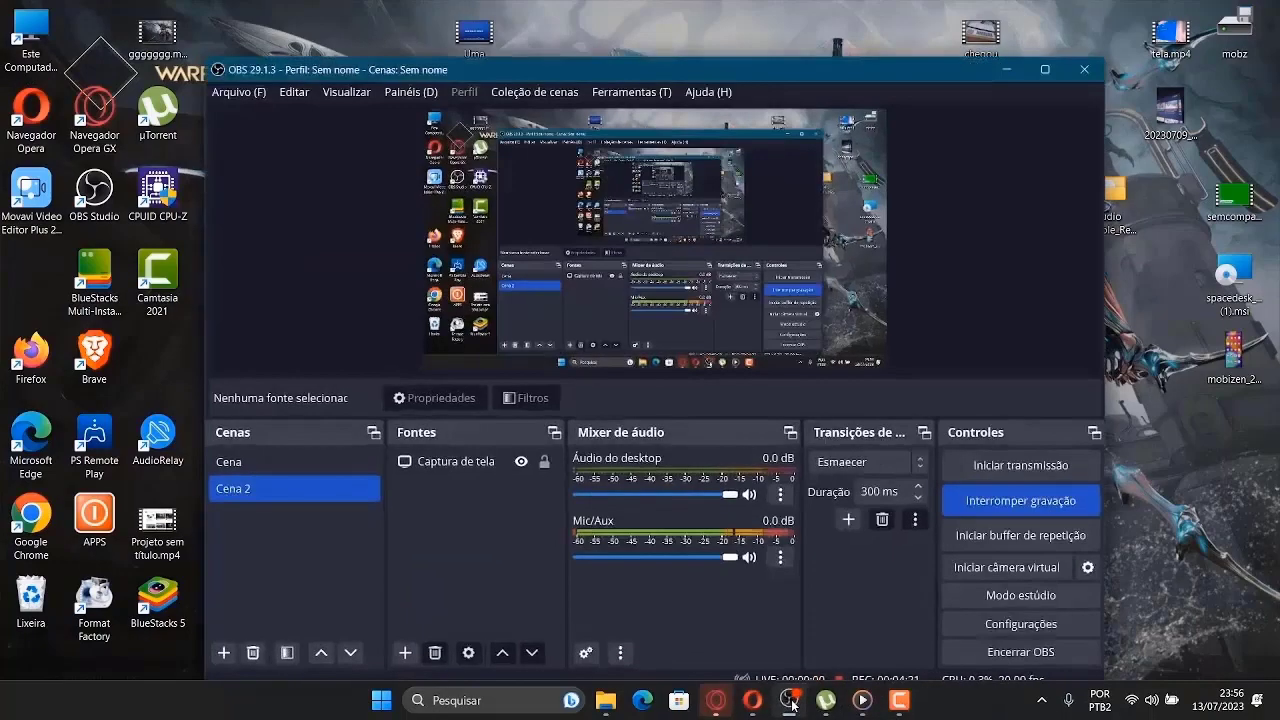